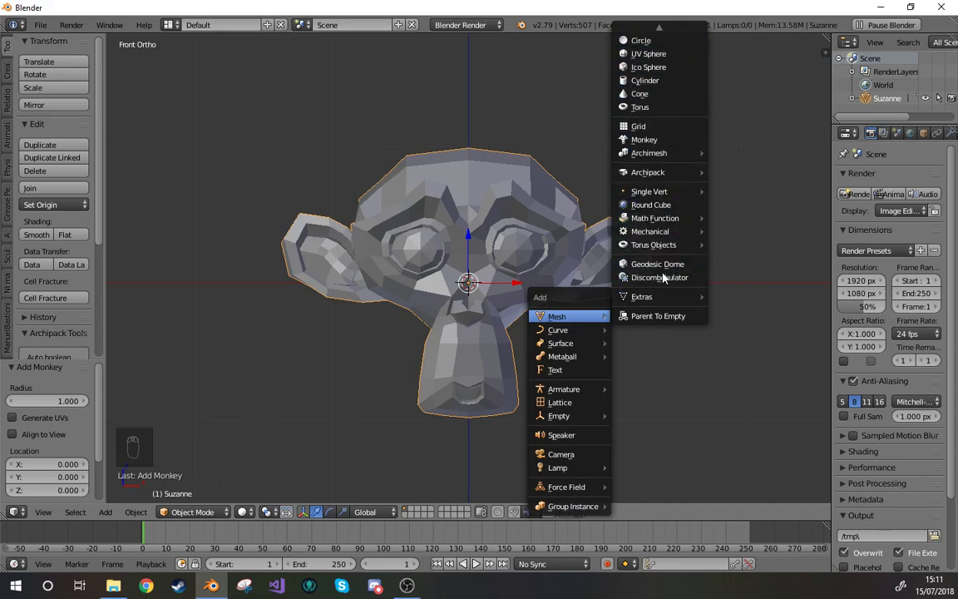
Step: Add a single-bone armature at the centre of the monkey head
{"action": "mouse_move", "coordinate": [572, 390]}
{"action": "left_click", "coordinate": [648, 389]}
{"action": "middle_click_drag", "start_coordinate": [649, 390], "coordinate": [597, 359]}
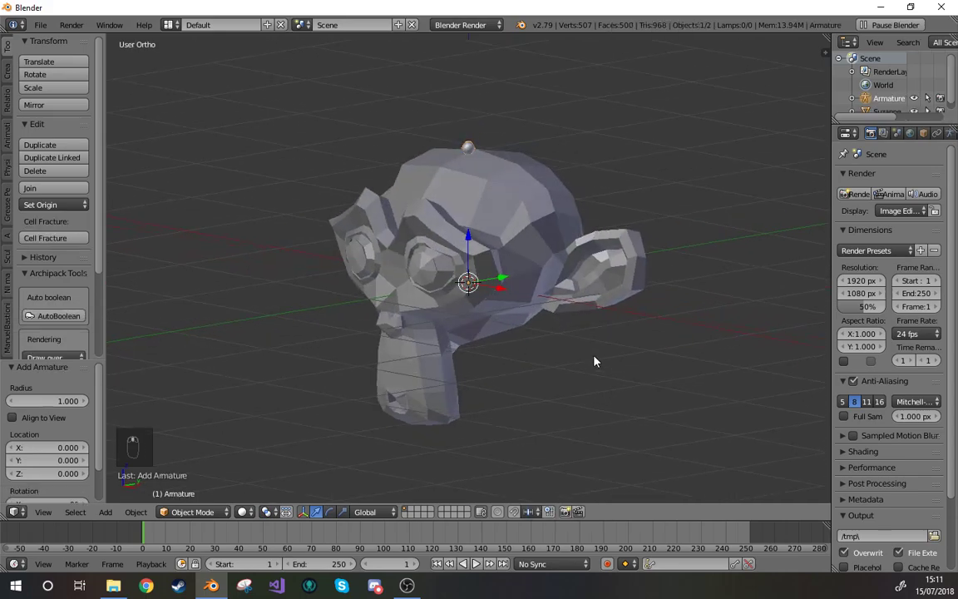
Step: Turn on X-Ray display for the armature so its bone draws in front of the solid monkey head
{"action": "key", "text": "z"}
{"action": "left_click", "coordinate": [910, 134]}
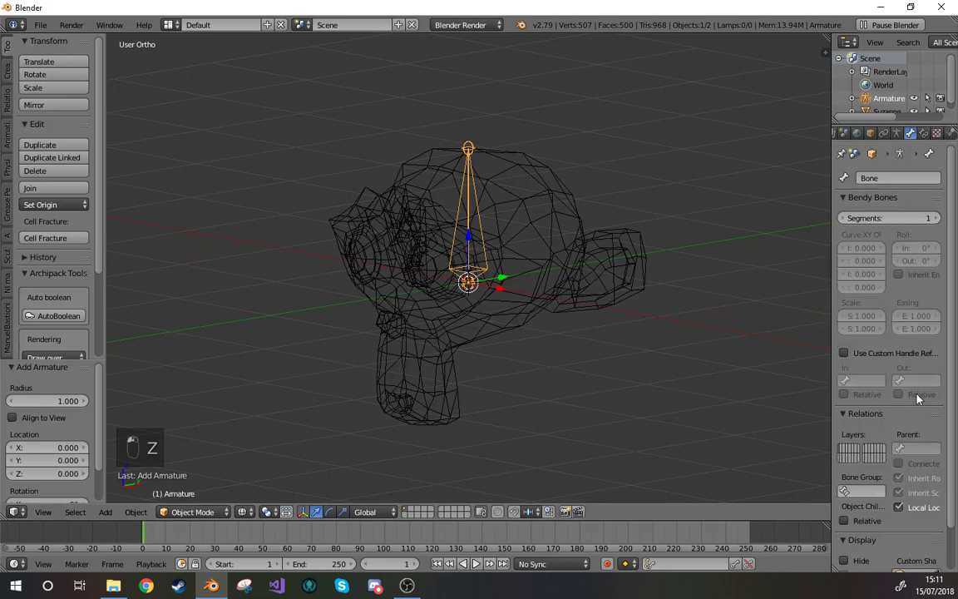
{"action": "left_click", "coordinate": [870, 133]}
{"action": "left_click", "coordinate": [914, 498]}
{"action": "key", "text": "z"}
{"action": "key", "text": "KP_2"}
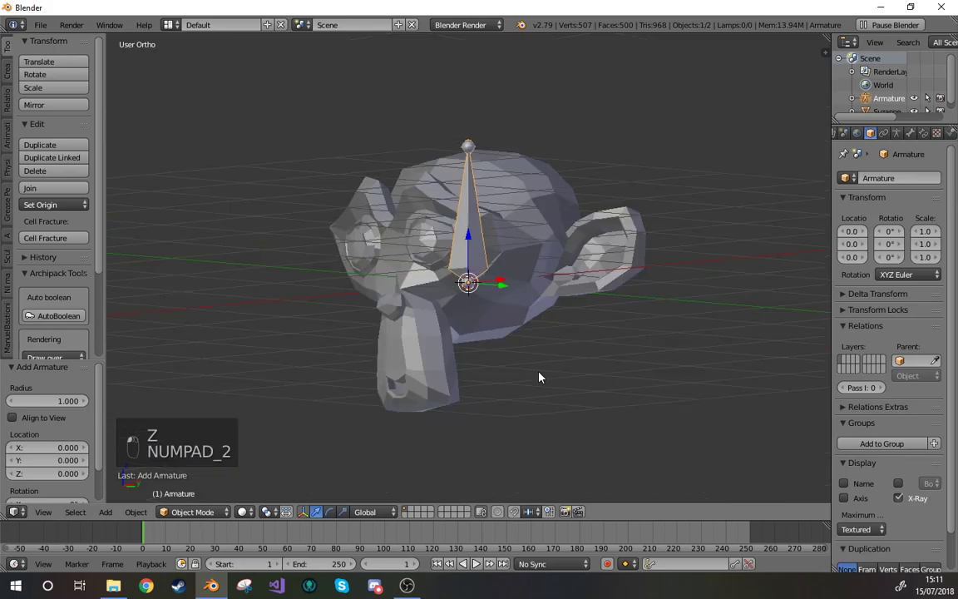
Step: In the armature's Edit Mode, rename the central bone as head
{"action": "key", "text": "KP_5"}
{"action": "key", "text": "KP_4"}
{"action": "key", "text": "KP_1"}
{"action": "key", "text": "KP_5"}
{"action": "scroll", "coordinate": [539, 378], "scroll_direction": "up", "scroll_amount": 2}
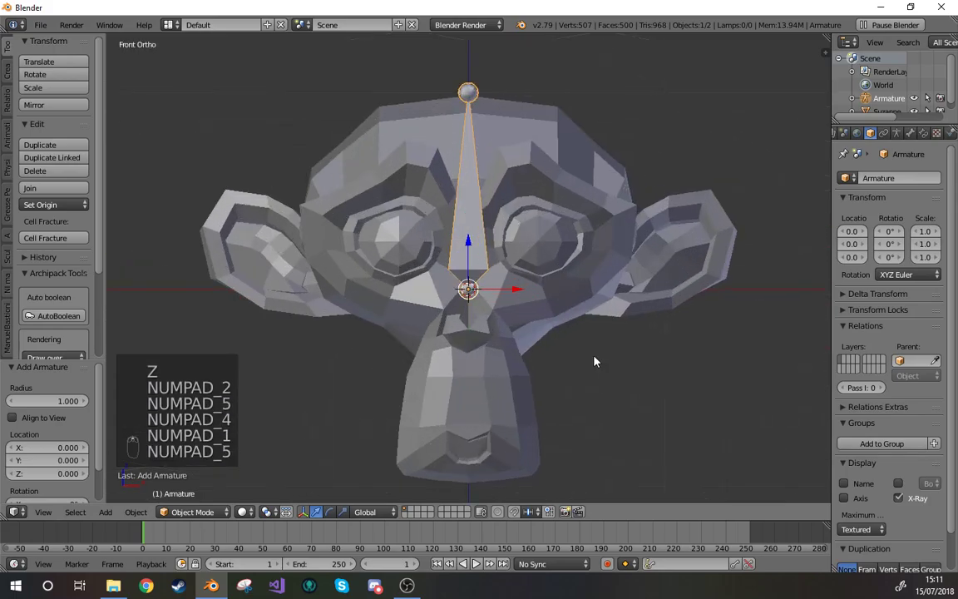
{"action": "key", "text": "Tab"}
{"action": "key", "text": "Tab"}
{"action": "key", "text": "Tab"}
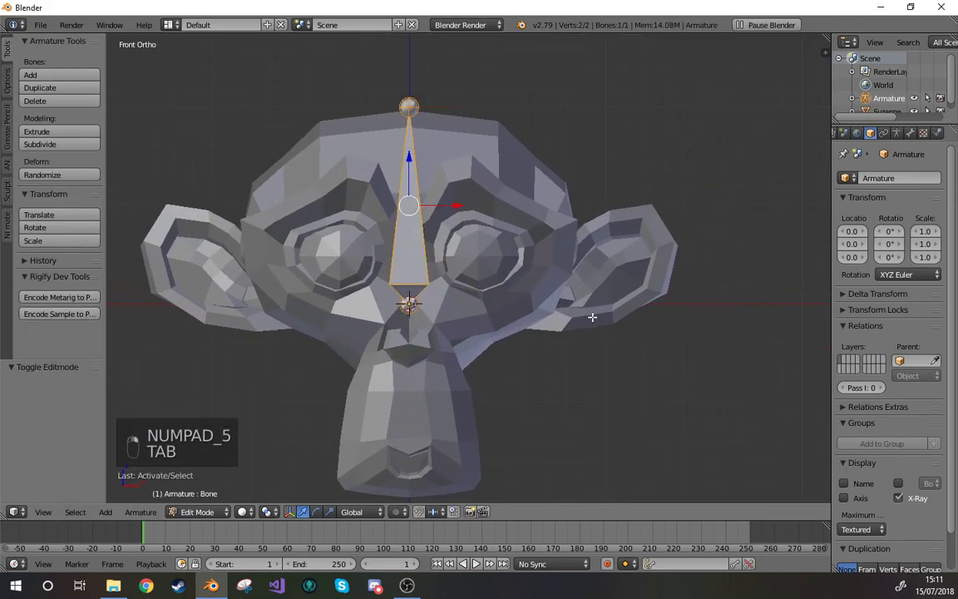
{"action": "key", "text": "n"}
{"action": "scroll", "coordinate": [765, 332], "scroll_direction": "down", "scroll_amount": 6}
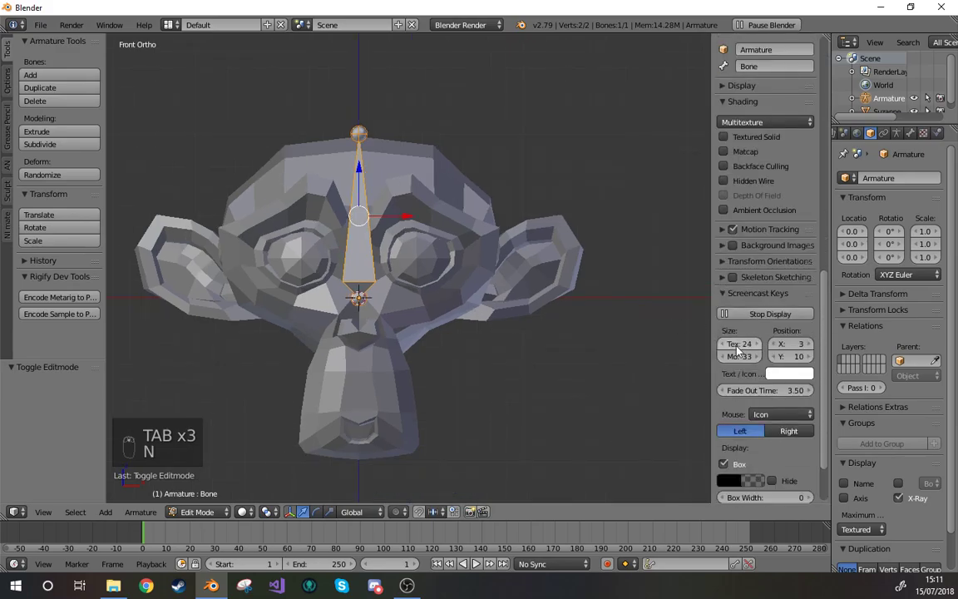
{"action": "scroll", "coordinate": [769, 347], "scroll_direction": "up", "scroll_amount": 4}
{"action": "left_click", "coordinate": [769, 286]}
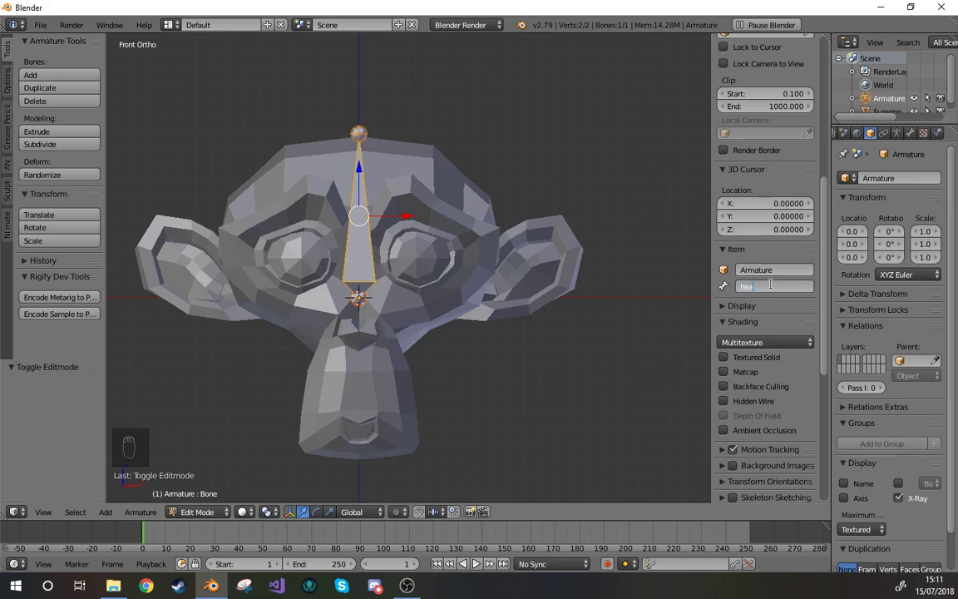
Step: Snap the 3D cursor to a mesh vertex at the base of the monkey's +X ear
{"action": "scroll", "coordinate": [502, 314], "scroll_direction": "up", "scroll_amount": 3}
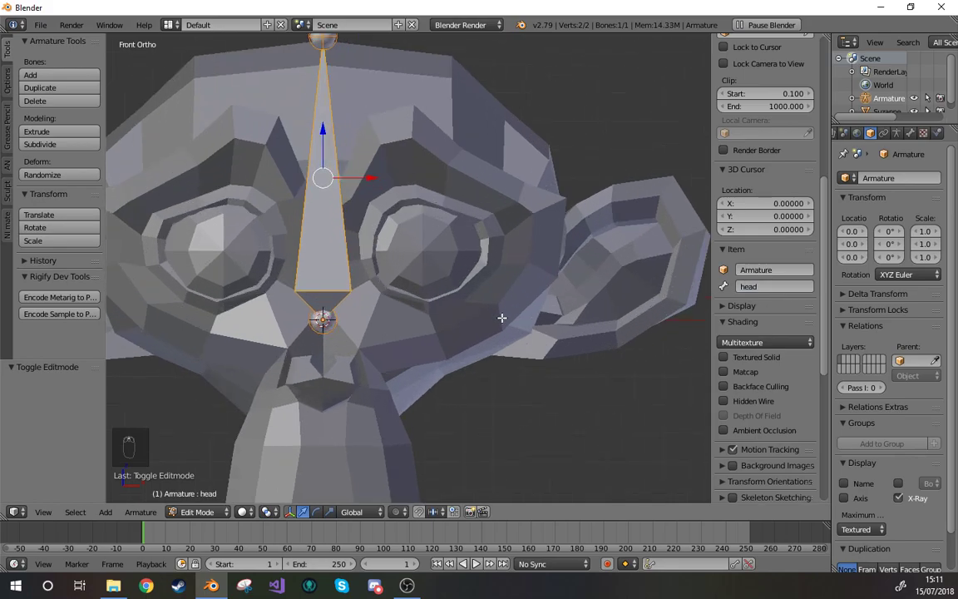
{"action": "middle_click_drag", "start_coordinate": [502, 314], "coordinate": [504, 329]}
{"action": "key", "text": "Tab"}
{"action": "right_click", "coordinate": [491, 284]}
{"action": "key", "text": "Tab"}
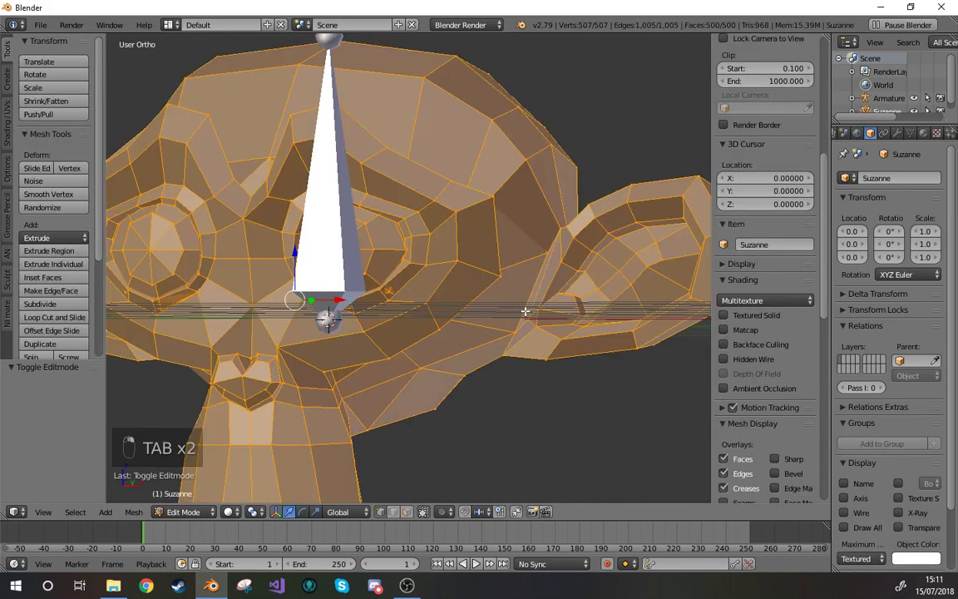
{"action": "middle_click_drag", "start_coordinate": [491, 284], "coordinate": [545, 306]}
{"action": "key", "text": "shift+s"}
{"action": "left_click", "coordinate": [544, 306]}
{"action": "key", "text": "Tab"}
Step: Add a bone to the armature at the 3D cursor and move its tip to the middle of the ear
{"action": "key", "text": "KP_4"}
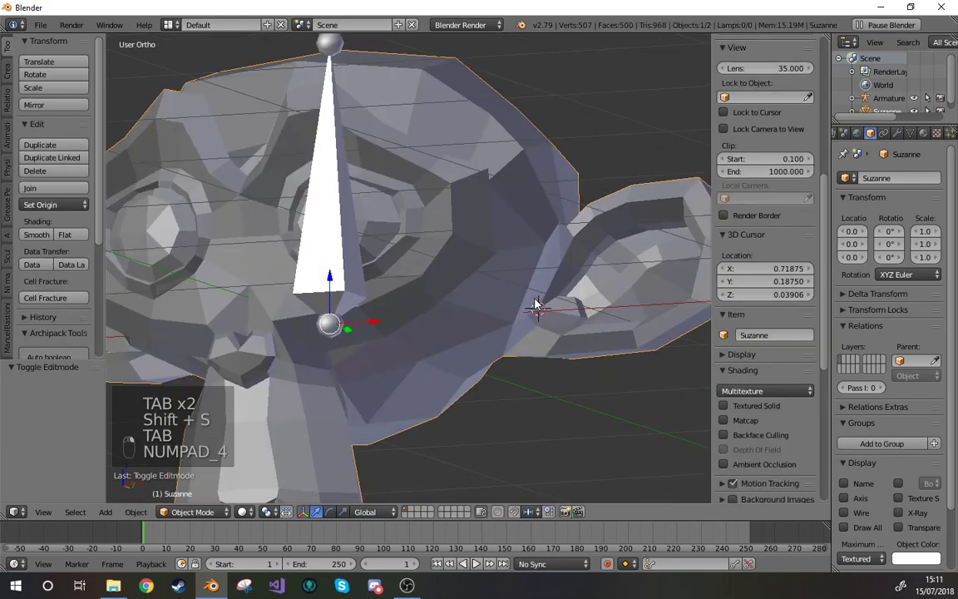
{"action": "key", "text": "KP_1"}
{"action": "right_click", "coordinate": [368, 274]}
{"action": "key", "text": "Tab"}
{"action": "key", "text": "shift+a"}
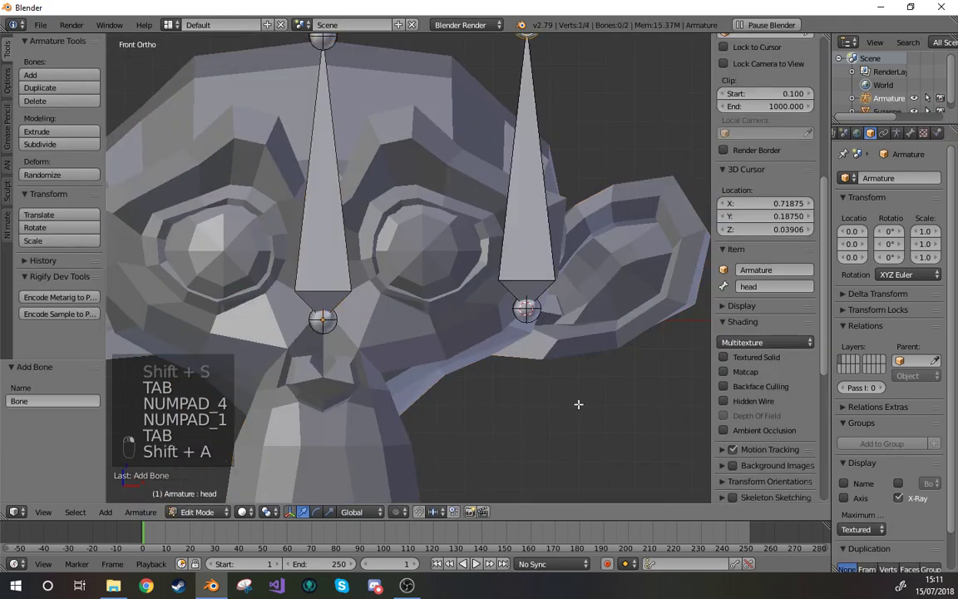
{"action": "scroll", "coordinate": [443, 365], "scroll_direction": "up", "scroll_amount": 3}
{"action": "key", "text": "g"}
{"action": "left_click", "coordinate": [562, 75]}
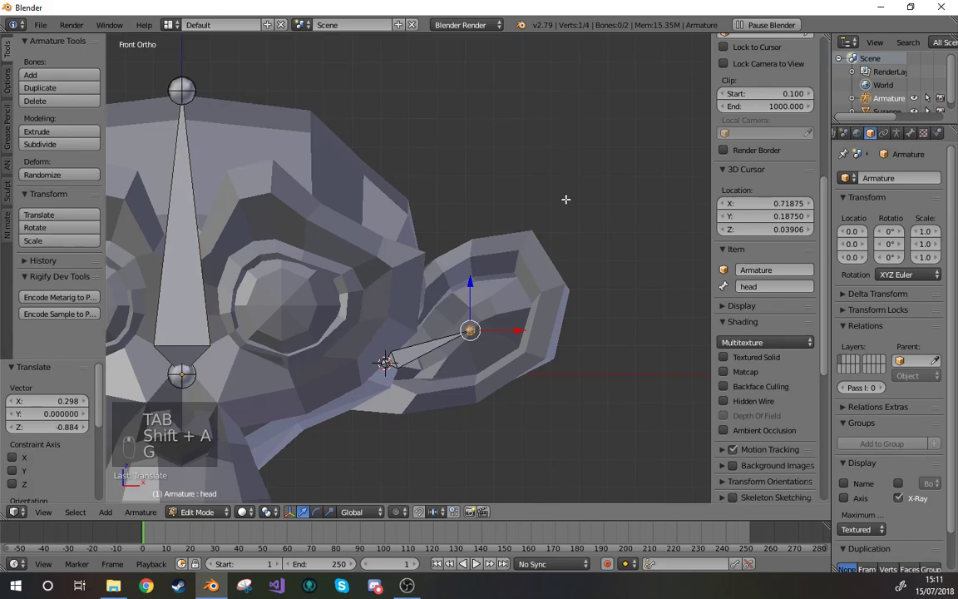
Step: Extrude a second bone to the ear's upper tip and parent the inner ear bone to the head bone with Keep Offset
{"action": "key", "text": "e"}
{"action": "left_click", "coordinate": [626, 181]}
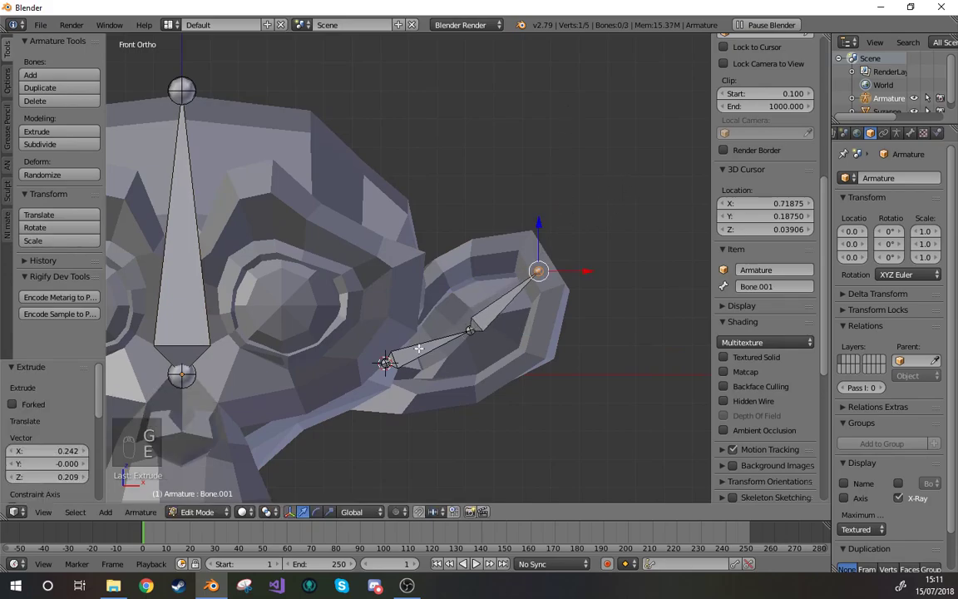
{"action": "key", "text": "ctrl+p"}
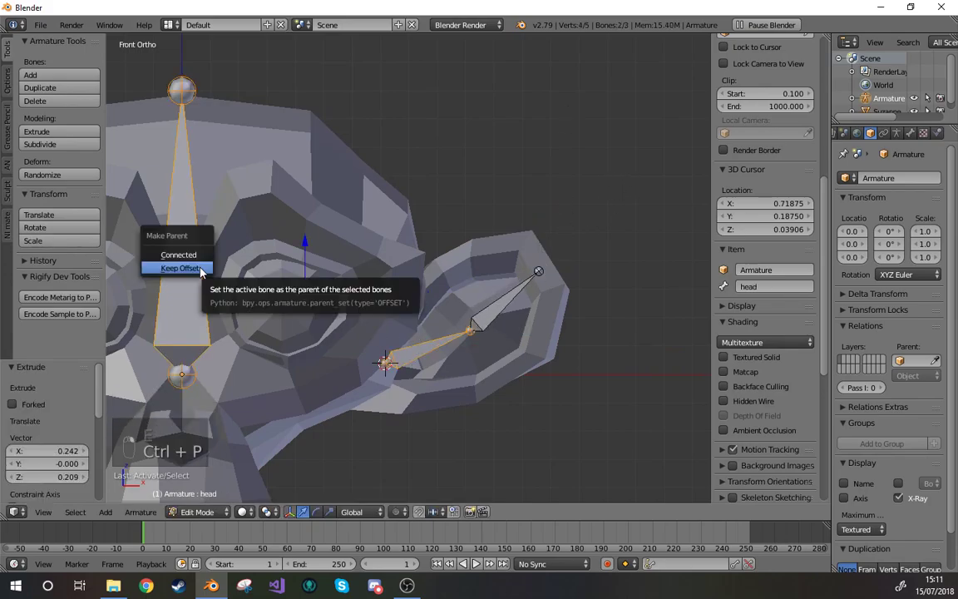
{"action": "left_click", "coordinate": [200, 266]}
Step: Move the joint between the two ear bones about 0.216 along Y, back into the ear
{"action": "right_click", "coordinate": [463, 332]}
{"action": "middle_click_drag", "start_coordinate": [463, 331], "coordinate": [334, 316]}
{"action": "key", "text": "g"}
{"action": "key", "text": "y"}
{"action": "left_click", "coordinate": [392, 317]}
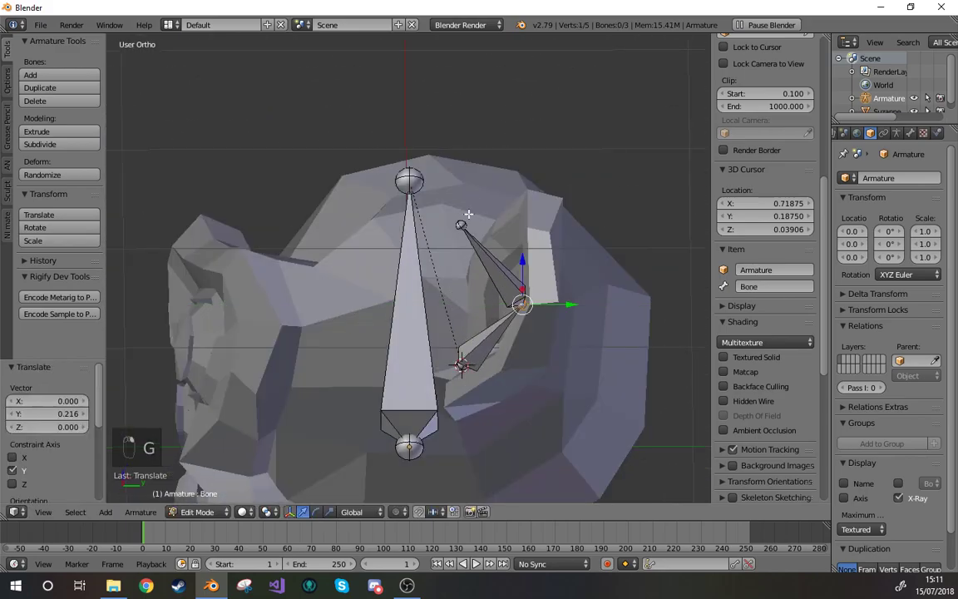
Step: Move the tip of the outer ear bone about 0.291 along Y
{"action": "right_click", "coordinate": [468, 214]}
{"action": "key", "text": "g"}
{"action": "key", "text": "y"}
{"action": "left_click", "coordinate": [551, 214]}
Step: Name the outer ear bone ear2.l and the inner one ear1.l, and symmetrize both to the opposite ear
{"action": "key", "text": "KP_1"}
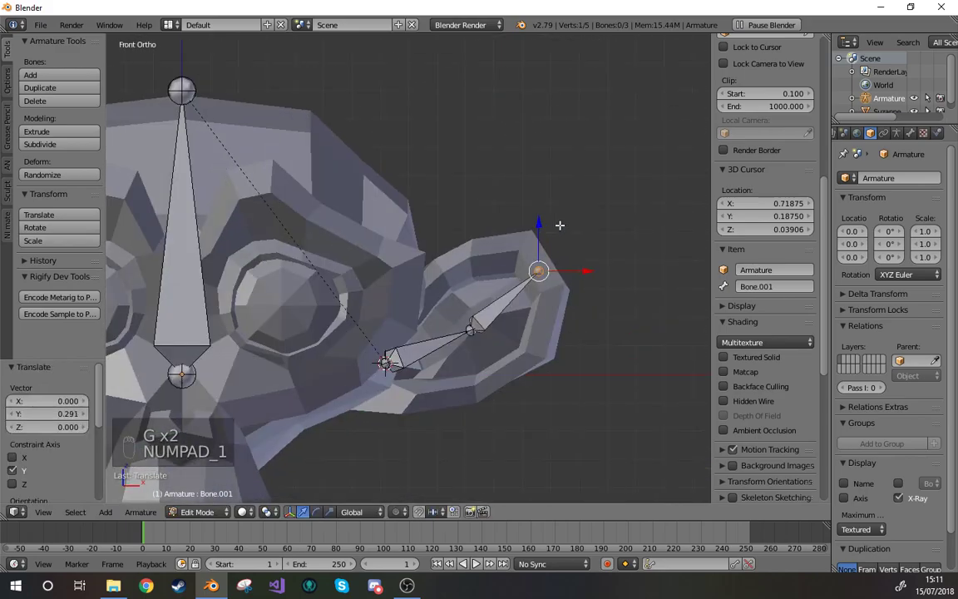
{"action": "middle_click_drag", "start_coordinate": [495, 337], "coordinate": [557, 309], "text": "shift"}
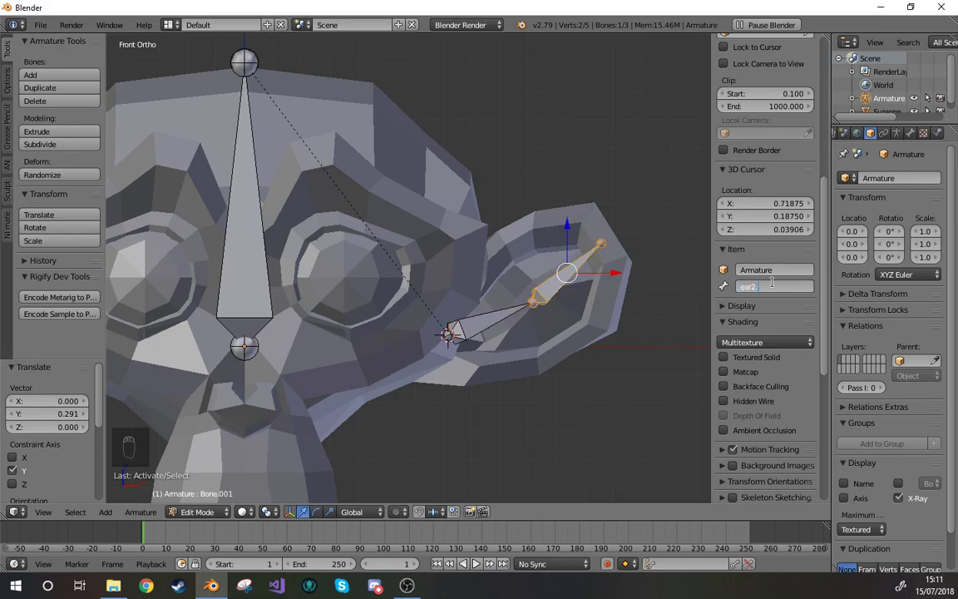
{"action": "left_click", "coordinate": [140, 512]}
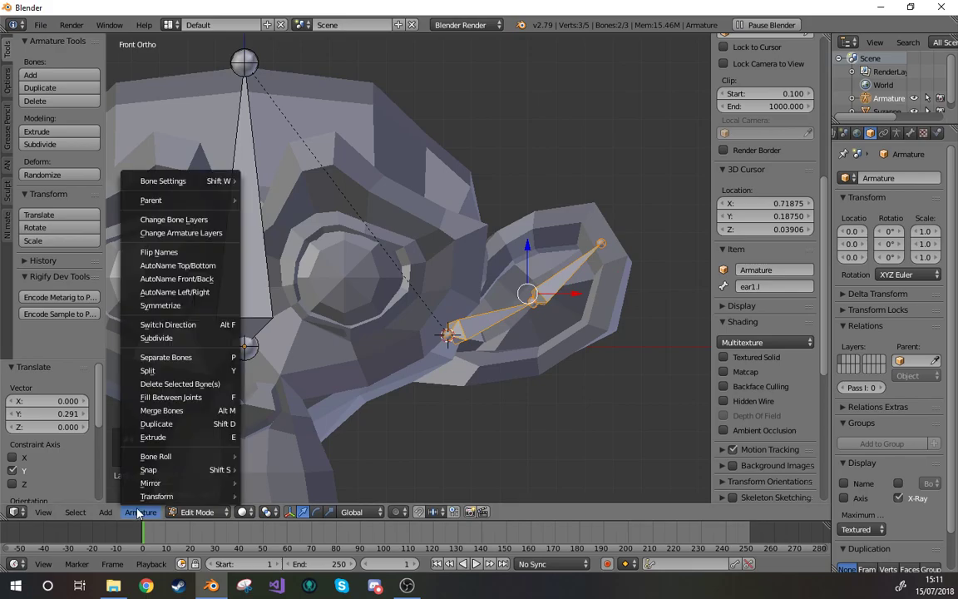
{"action": "left_click", "coordinate": [174, 305]}
Step: Bring up the armature's X-Axis Mirror option and try moving the ear1.l bone
{"action": "key", "text": "Home"}
{"action": "key", "text": "g"}
{"action": "left_click", "coordinate": [7, 77]}
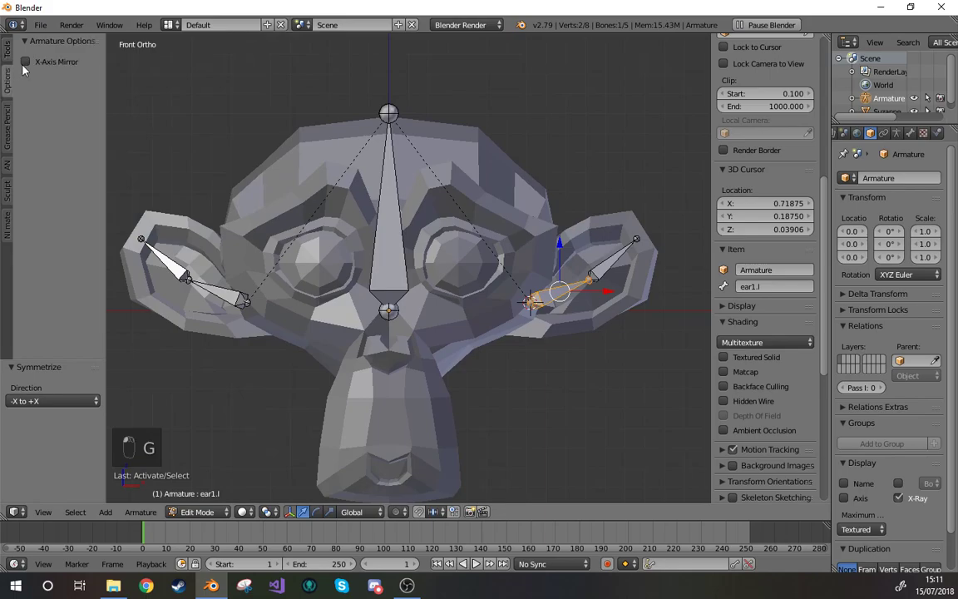
{"action": "key", "text": "g"}
{"action": "right_click", "coordinate": [483, 306]}
Step: In Object Mode, parent the monkey mesh to the armature using With Empty Groups
{"action": "middle_click_drag", "start_coordinate": [472, 334], "coordinate": [436, 348]}
{"action": "left_click", "coordinate": [197, 512]}
{"action": "left_click", "coordinate": [204, 496]}
{"action": "key", "text": "z"}
{"action": "right_click", "coordinate": [526, 282]}
{"action": "right_click", "coordinate": [568, 302], "text": "shift"}
{"action": "key", "text": "ctrl+p"}
{"action": "left_click", "coordinate": [568, 301]}
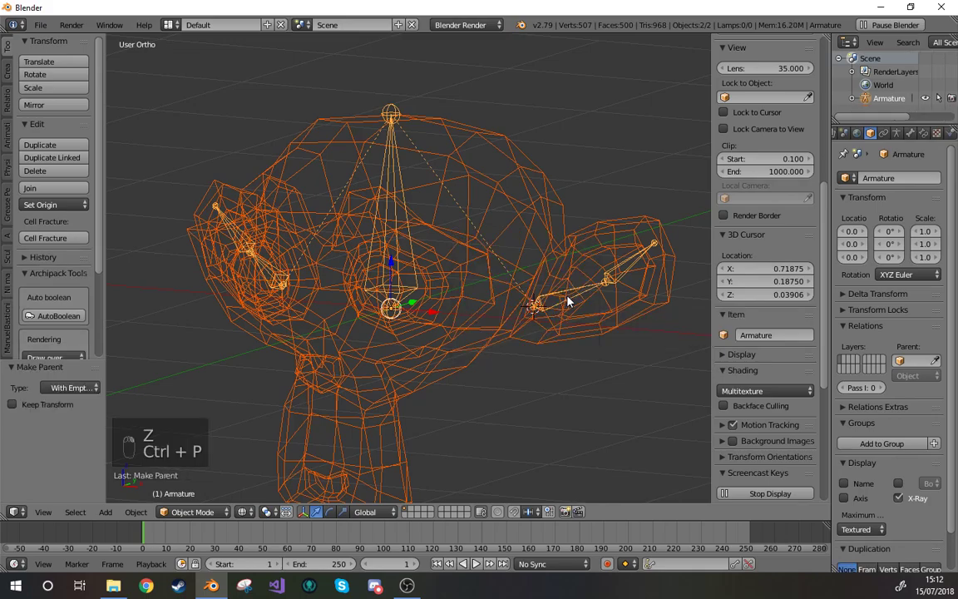
Step: Make the monkey mesh the selected object, clear its vertex selection and restore solid shading
{"action": "right_click", "coordinate": [625, 330]}
{"action": "scroll", "coordinate": [625, 330], "scroll_direction": "up", "scroll_amount": 2}
{"action": "middle_click_drag", "start_coordinate": [624, 330], "coordinate": [557, 333], "text": "shift"}
{"action": "key", "text": "Tab"}
{"action": "scroll", "coordinate": [508, 376], "scroll_direction": "down", "scroll_amount": 3}
{"action": "key", "text": "z"}
{"action": "scroll", "coordinate": [507, 376], "scroll_direction": "up", "scroll_amount": 2}
{"action": "key", "text": "a"}
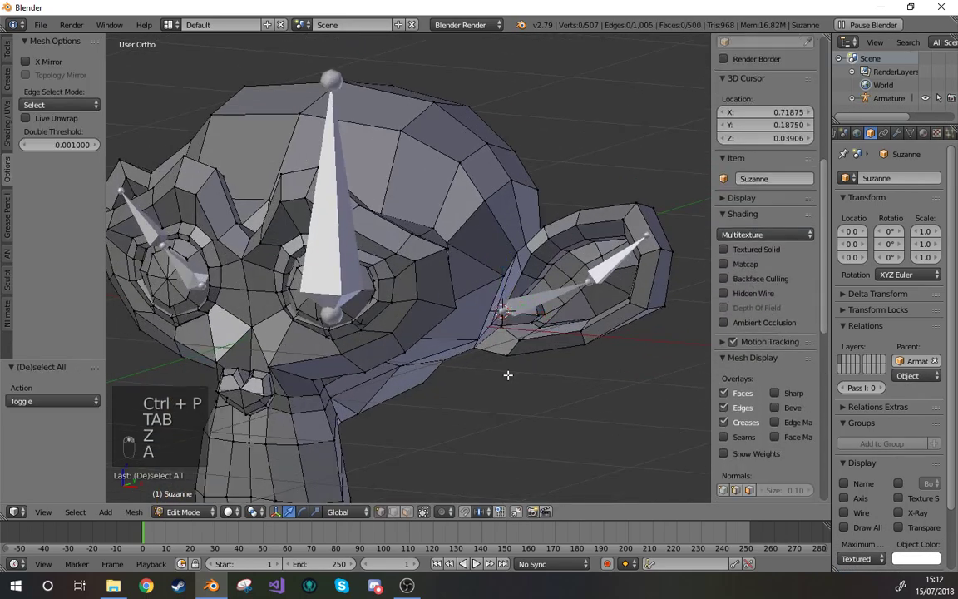
{"action": "scroll", "coordinate": [442, 389], "scroll_direction": "down", "scroll_amount": 2}
{"action": "key", "text": "Tab"}
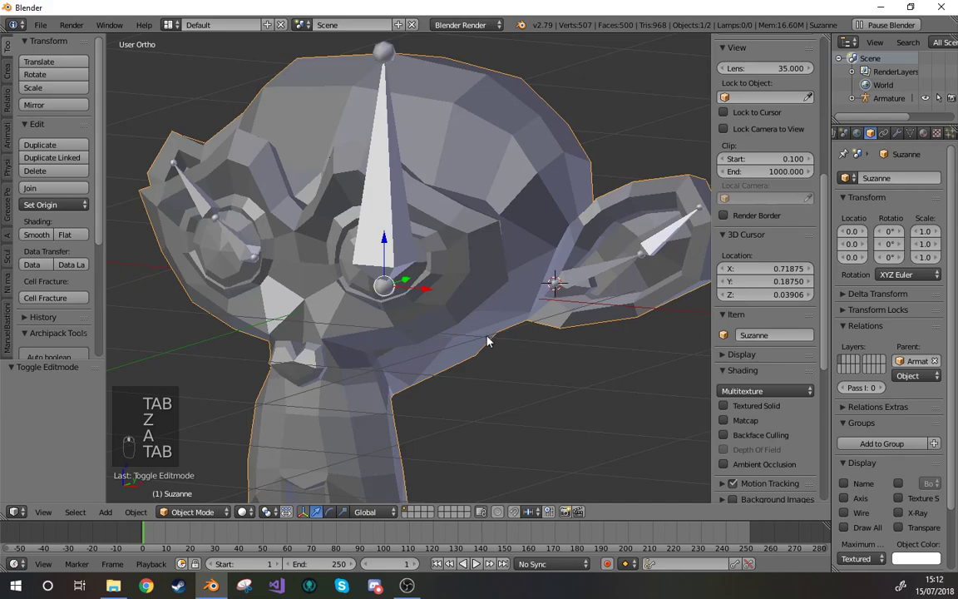
Step: Add a Mirror modifier to the monkey mesh and place it above the Armature modifier
{"action": "key", "text": "KP_1"}
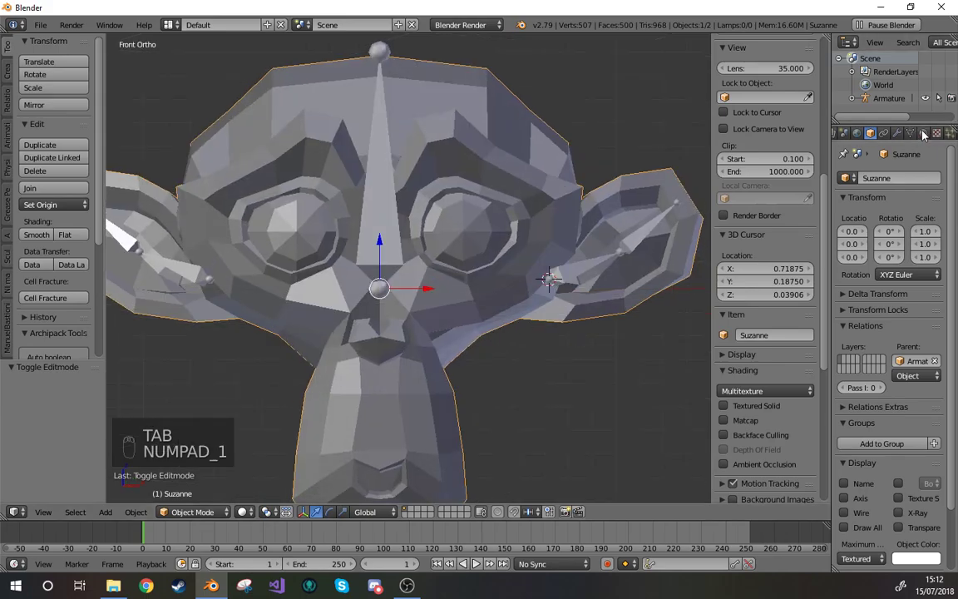
{"action": "left_click", "coordinate": [896, 133]}
{"action": "left_click", "coordinate": [881, 178]}
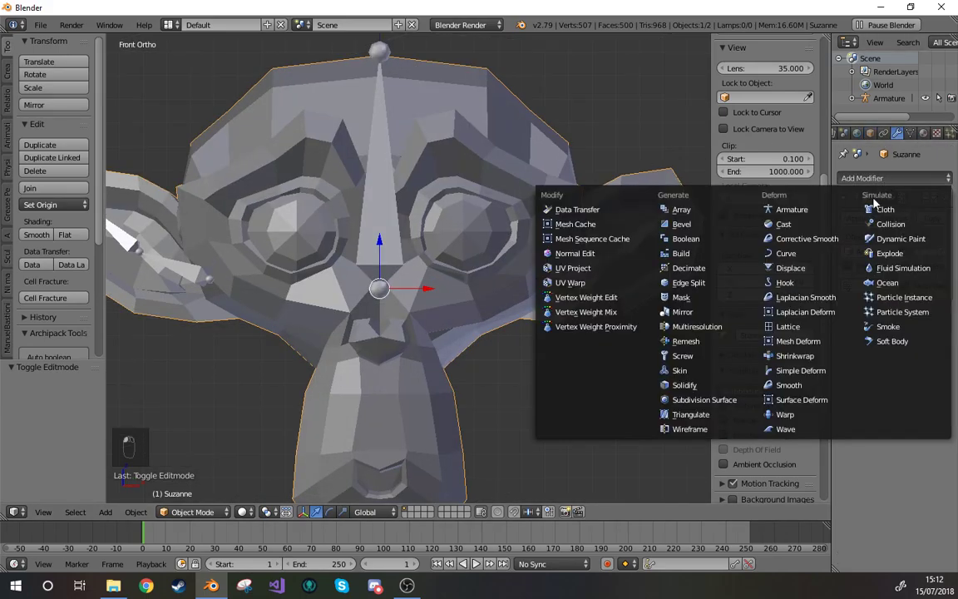
{"action": "left_click", "coordinate": [683, 312]}
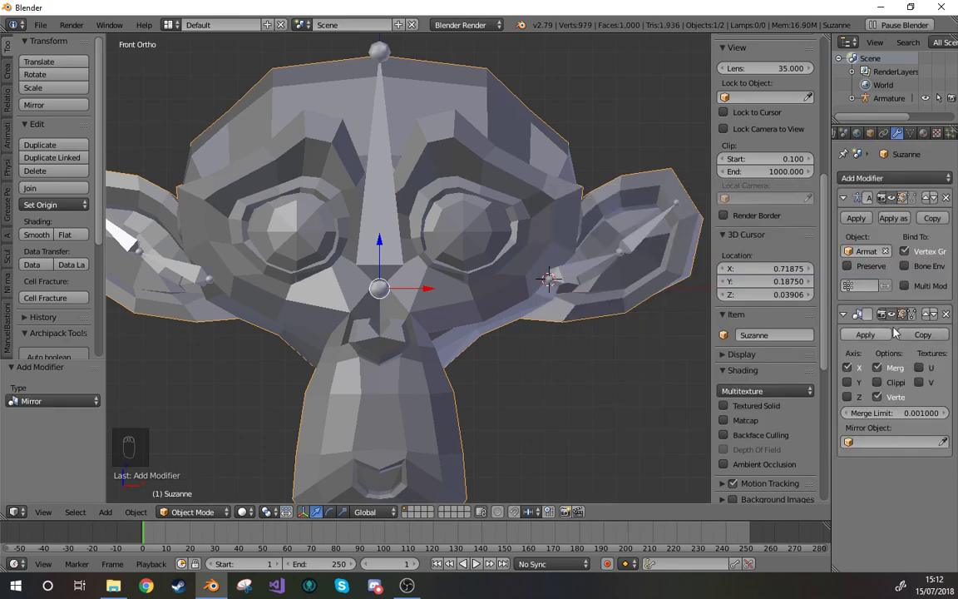
{"action": "left_click", "coordinate": [928, 313]}
Step: Delete the vertices of the monkey head's -X half using a border selection in wireframe
{"action": "key", "text": "Tab"}
{"action": "scroll", "coordinate": [475, 363], "scroll_direction": "down", "scroll_amount": 2}
{"action": "key", "text": "z"}
{"action": "right_click", "coordinate": [361, 433]}
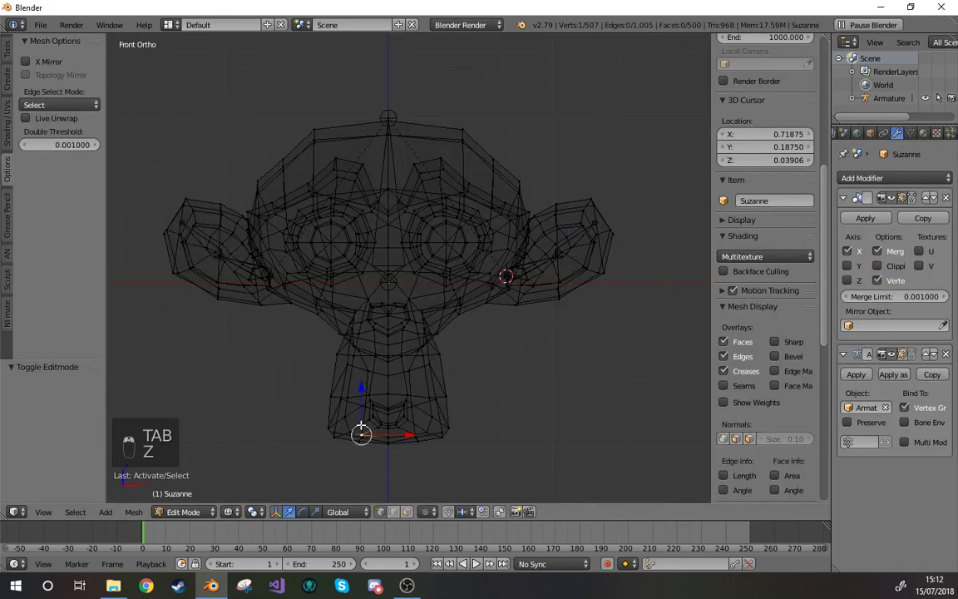
{"action": "key", "text": "b"}
{"action": "left_click_drag", "start_coordinate": [127, 75], "coordinate": [382, 489]}
{"action": "key", "text": "x"}
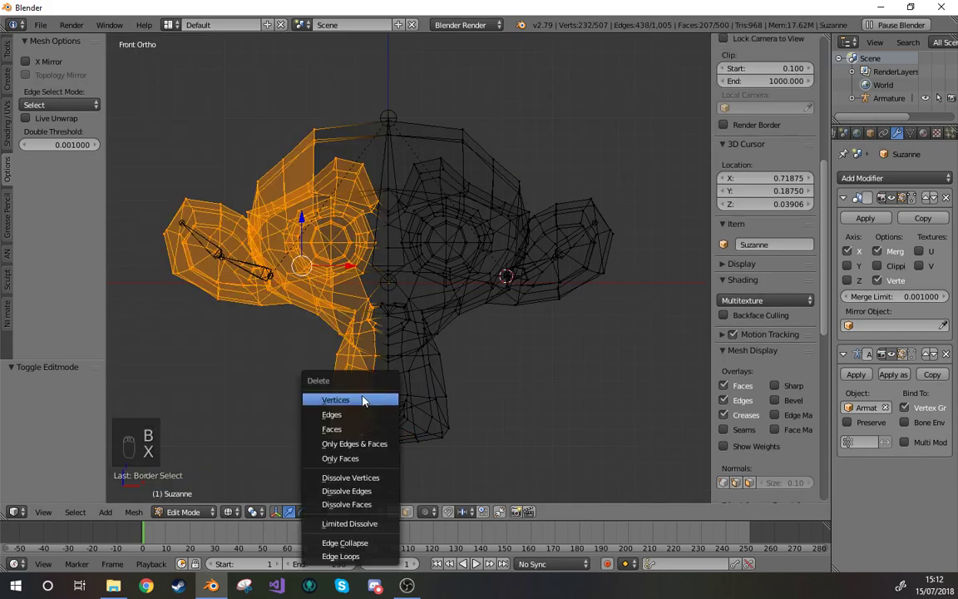
{"action": "left_click", "coordinate": [364, 397]}
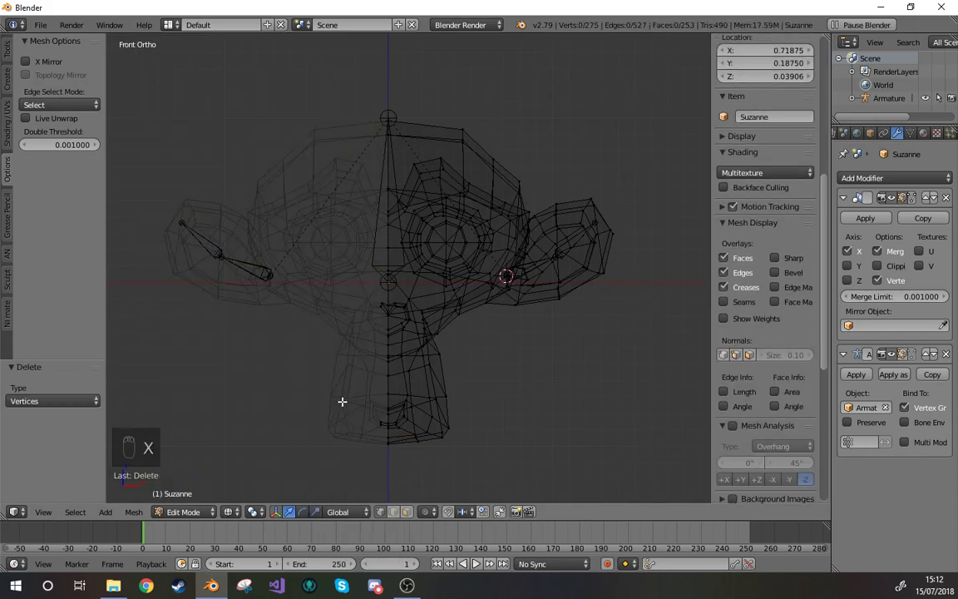
Step: Delete the leftover nose and mouth vertices on the -X side of the centre line
{"action": "key", "text": "v"}
{"action": "key", "text": "c"}
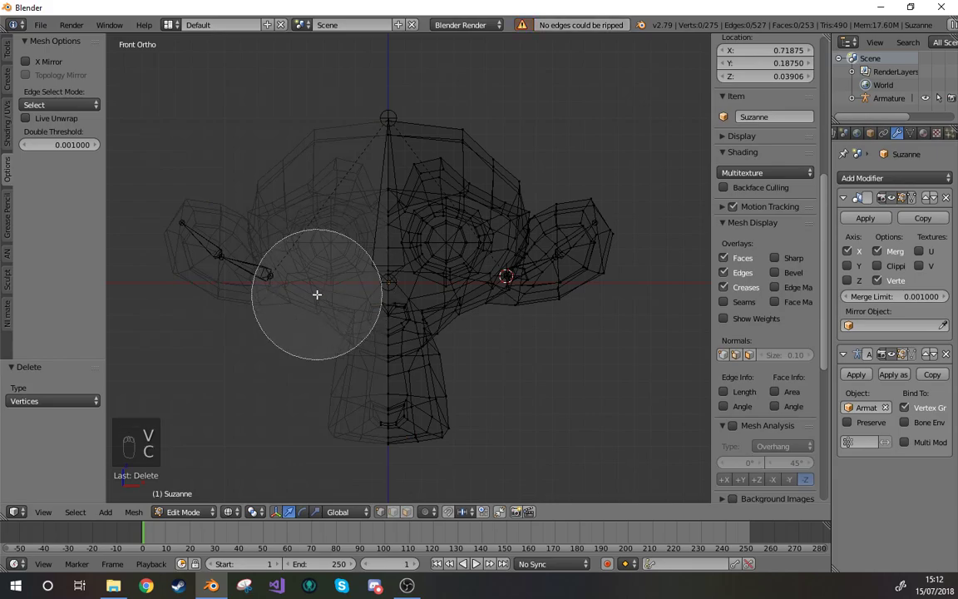
{"action": "left_click_drag", "start_coordinate": [316, 294], "coordinate": [310, 346]}
{"action": "right_click", "coordinate": [310, 378]}
{"action": "left_click_drag", "start_coordinate": [330, 274], "coordinate": [385, 468]}
{"action": "key", "text": "x"}
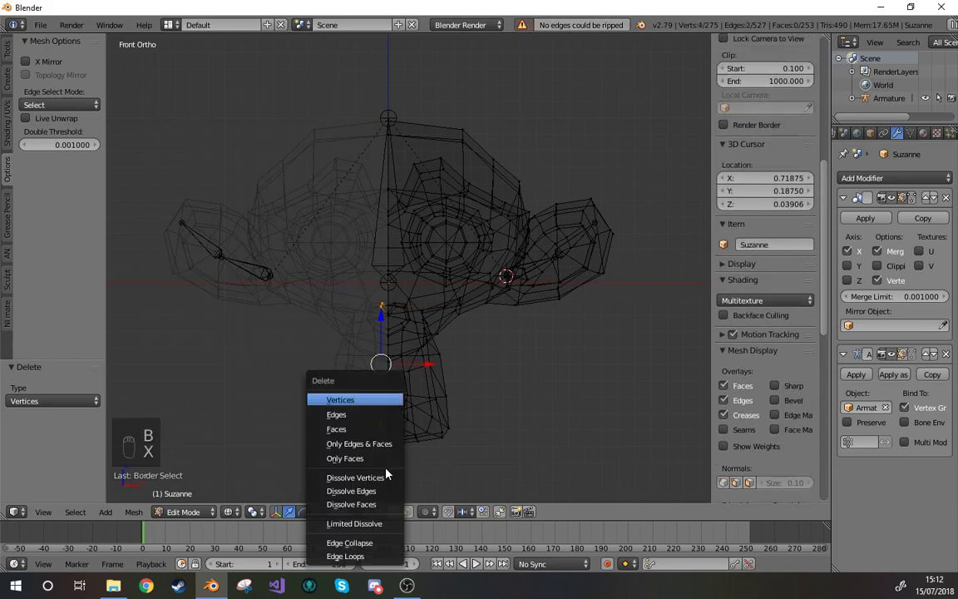
{"action": "left_click", "coordinate": [362, 399]}
Step: Return to solid shading and show the mesh's vertex groups in Edit Mode
{"action": "scroll", "coordinate": [480, 400], "scroll_direction": "up", "scroll_amount": 2}
{"action": "key", "text": "Tab"}
{"action": "key", "text": "z"}
{"action": "mouse_move", "coordinate": [483, 401]}
{"action": "middle_mouse_down"}
{"action": "mouse_move", "coordinate": [419, 401]}
{"action": "mouse_move", "coordinate": [428, 370]}
{"action": "middle_mouse_up"}
{"action": "key", "text": "Tab"}
{"action": "key", "text": "Tab"}
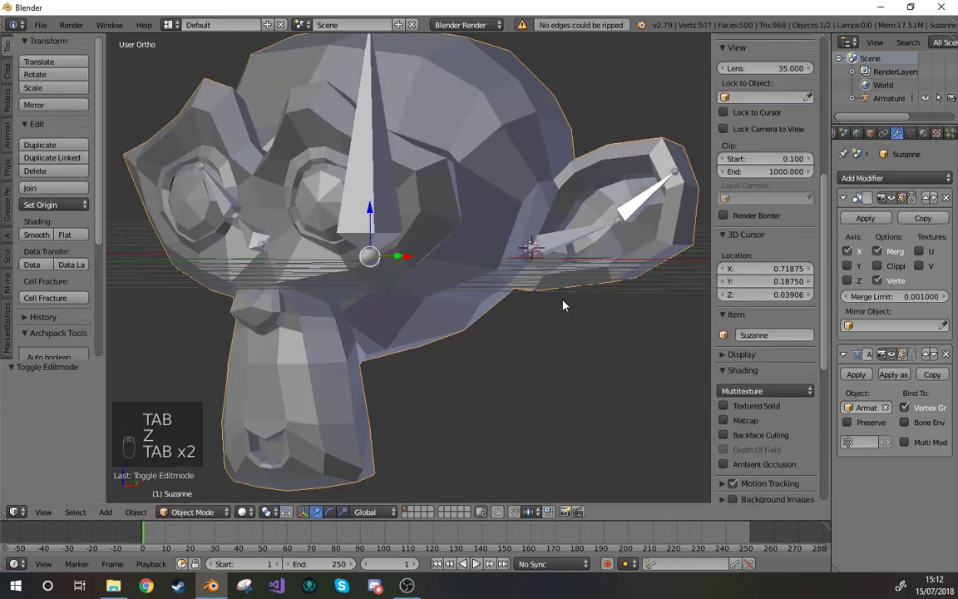
{"action": "left_click", "coordinate": [914, 134]}
{"action": "key", "text": "Tab"}
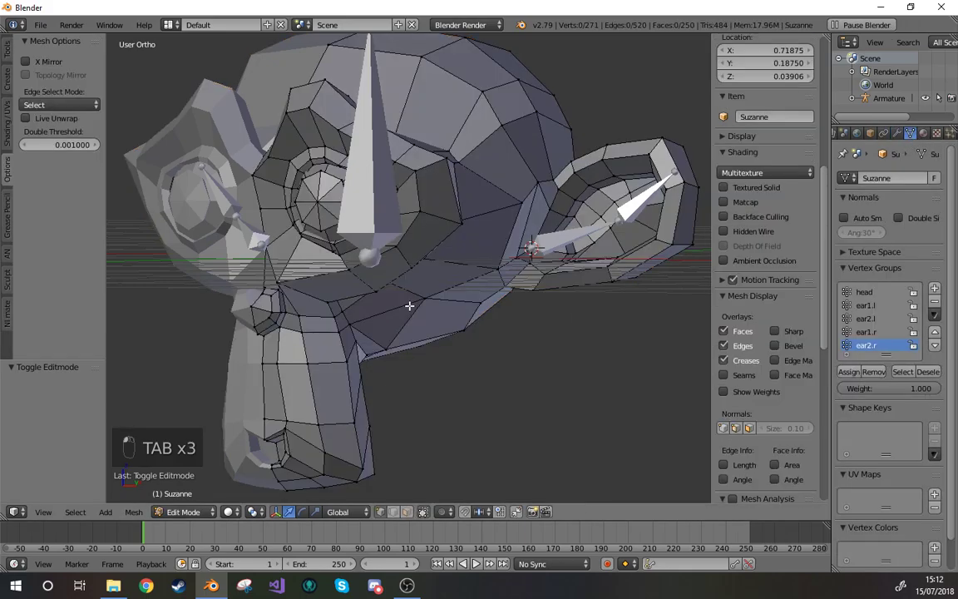
Step: Select all vertices of the remaining half head in a front wireframe view
{"action": "key", "text": "a"}
{"action": "key", "text": "a"}
{"action": "key", "text": "a"}
{"action": "key", "text": "a"}
{"action": "key", "text": "KP_1"}
{"action": "key", "text": "z"}
{"action": "middle_click_drag", "start_coordinate": [636, 293], "coordinate": [485, 367], "text": "shift"}
{"action": "key", "text": "v"}
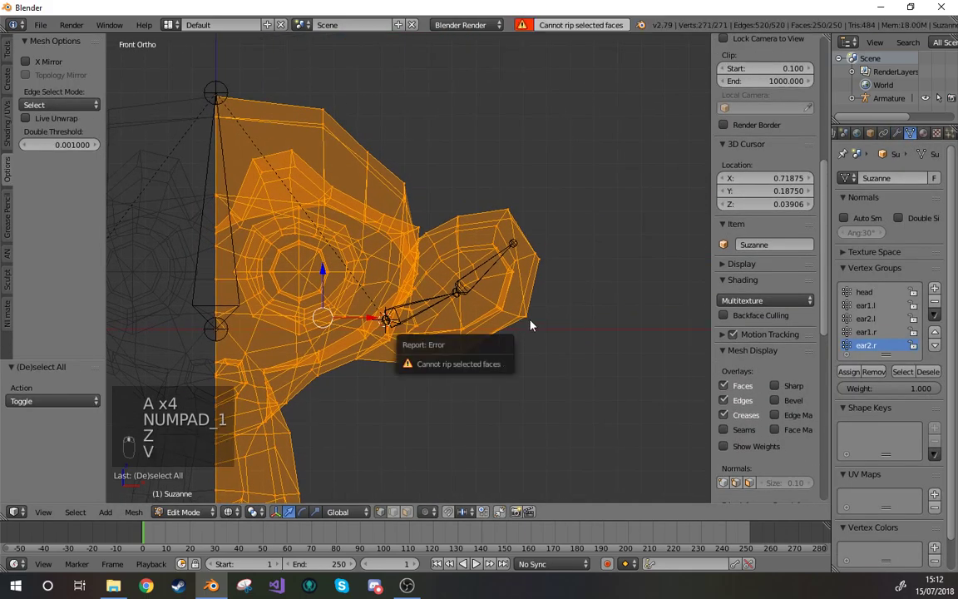
Step: Remove the ear's vertices from the selection with Circle Select
{"action": "key", "text": "c"}
{"action": "mouse_move", "coordinate": [524, 273]}
{"action": "middle_mouse_down"}
{"action": "mouse_move", "coordinate": [525, 250]}
{"action": "mouse_move", "coordinate": [490, 272]}
{"action": "mouse_move", "coordinate": [501, 326]}
{"action": "mouse_move", "coordinate": [438, 329]}
{"action": "middle_mouse_up"}
{"action": "right_click", "coordinate": [491, 331]}
Step: Deselect the remaining vertices around the ear's base with Circle Select, keeping only the head part selected
{"action": "scroll", "coordinate": [438, 330], "scroll_direction": "up", "scroll_amount": 3}
{"action": "key", "text": "z"}
{"action": "key", "text": "z"}
{"action": "mouse_move", "coordinate": [483, 288]}
{"action": "middle_mouse_down", "text": "shift"}
{"action": "mouse_move", "coordinate": [458, 273]}
{"action": "mouse_move", "coordinate": [475, 267]}
{"action": "mouse_move", "coordinate": [461, 246]}
{"action": "mouse_move", "coordinate": [393, 387]}
{"action": "mouse_move", "coordinate": [411, 374]}
{"action": "mouse_move", "coordinate": [364, 367]}
{"action": "mouse_move", "coordinate": [437, 376]}
{"action": "middle_mouse_up", "text": "shift"}
{"action": "key", "text": "c"}
{"action": "key", "text": "c"}
{"action": "middle_click", "coordinate": [374, 402]}
{"action": "right_click", "coordinate": [376, 400]}
{"action": "key", "text": "z"}
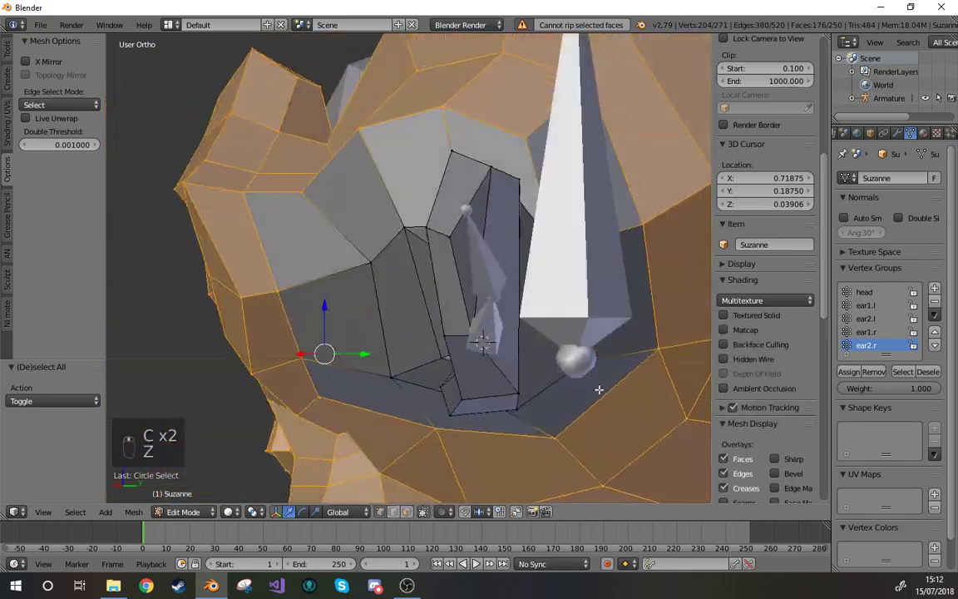
{"action": "middle_click_drag", "start_coordinate": [594, 389], "coordinate": [625, 389]}
{"action": "scroll", "coordinate": [615, 389], "scroll_direction": "down", "scroll_amount": 3}
{"action": "middle_click_drag", "start_coordinate": [321, 379], "coordinate": [414, 386]}
{"action": "key", "text": "KP_1"}
{"action": "key", "text": "KP_1"}
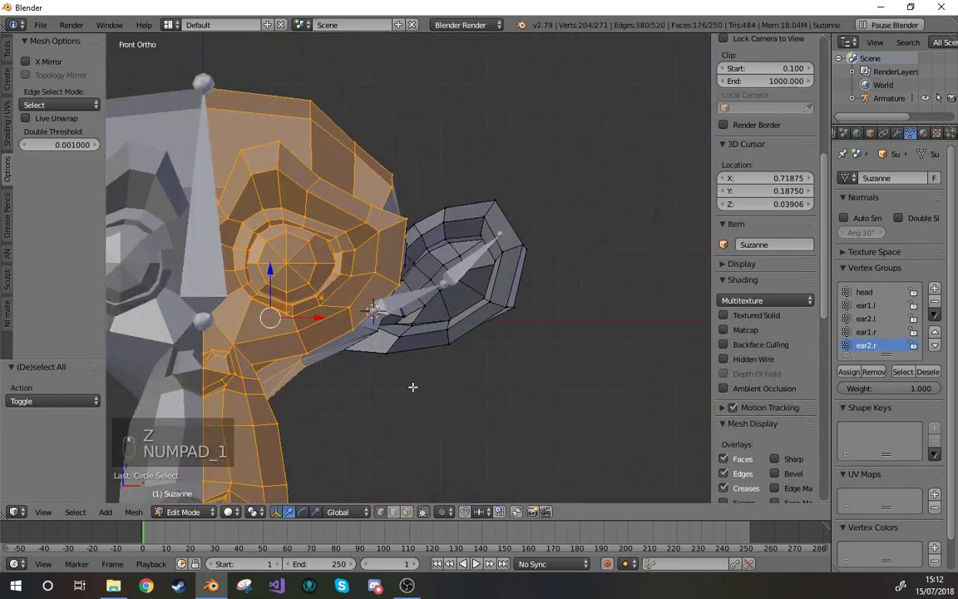
Step: Assign the selected head vertices to the head vertex group and hide them in Edit Mode
{"action": "left_click", "coordinate": [869, 292]}
{"action": "key", "text": "Tab"}
{"action": "key", "text": "Tab"}
{"action": "key", "text": "Tab"}
{"action": "key", "text": "h"}
{"action": "key", "text": "Tab"}
Step: Put the armature in Pose Mode and the mesh in Weight Paint mode, and display the head bone's weights
{"action": "scroll", "coordinate": [446, 276], "scroll_direction": "up", "scroll_amount": 1}
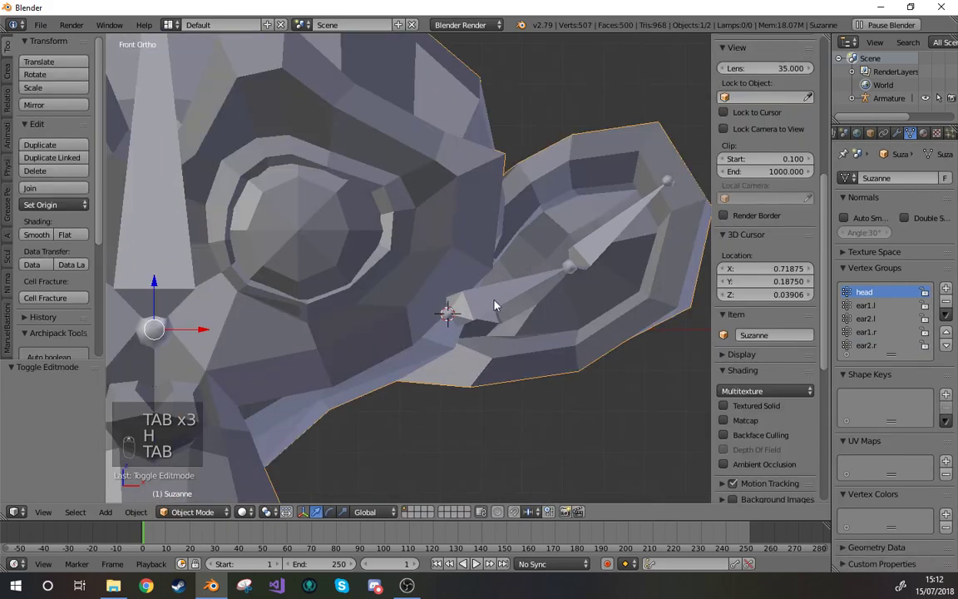
{"action": "right_click", "coordinate": [484, 311]}
{"action": "left_click", "coordinate": [189, 512]}
{"action": "right_click", "coordinate": [524, 341]}
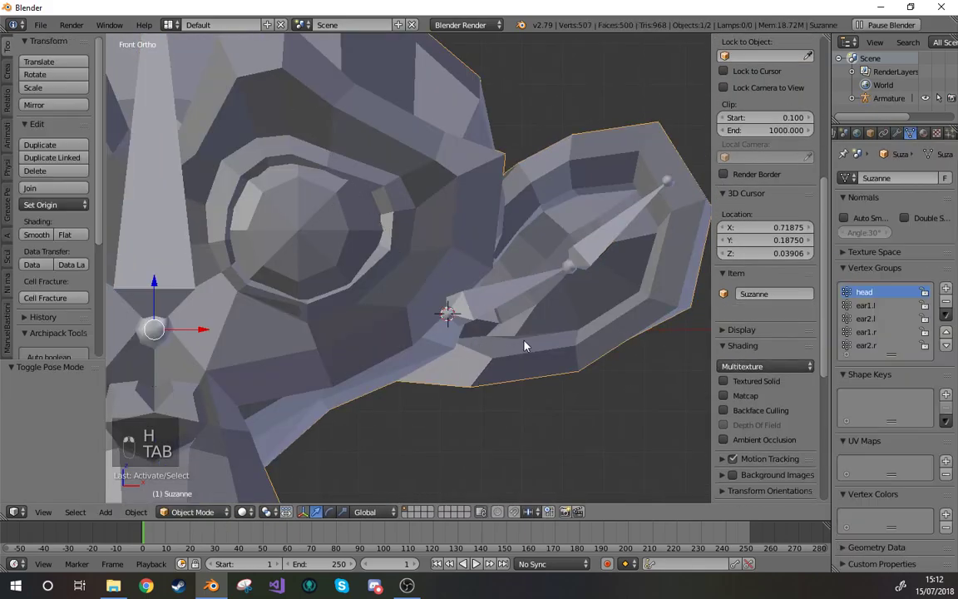
{"action": "left_click", "coordinate": [193, 511]}
{"action": "left_click", "coordinate": [204, 438]}
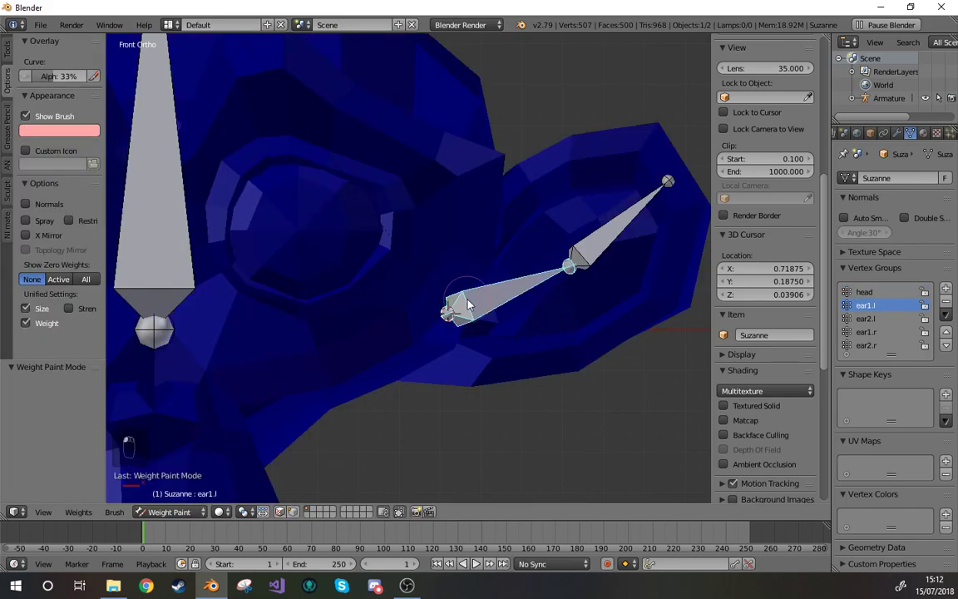
{"action": "right_click", "coordinate": [199, 299]}
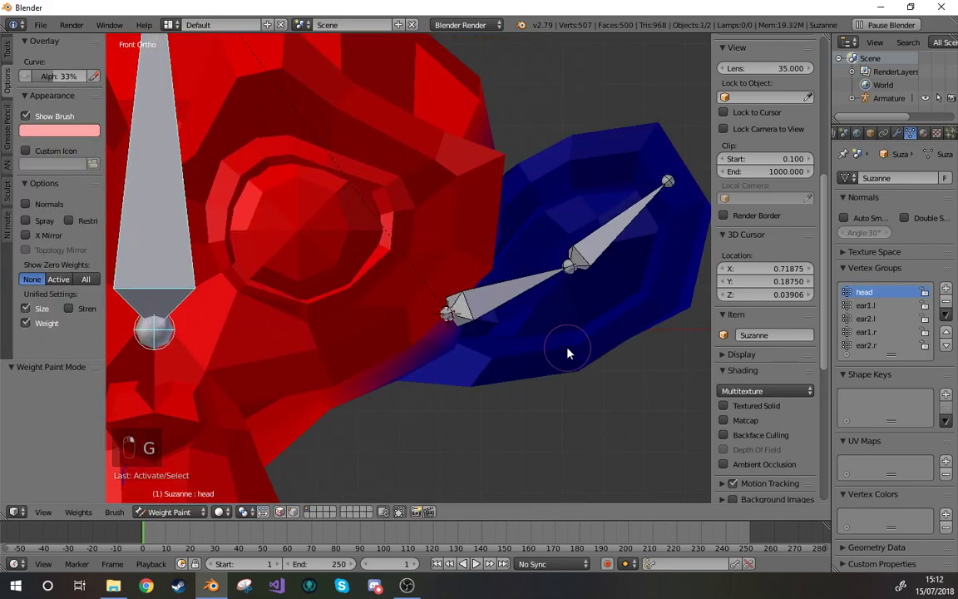
Step: Select vertices at the ear's base with Circle Select in the wireframe Edit Mode view
{"action": "key", "text": "Tab"}
{"action": "key", "text": "z"}
{"action": "key", "text": "c"}
{"action": "left_click", "coordinate": [403, 326]}
{"action": "mouse_move", "coordinate": [401, 324]}
{"action": "left_mouse_down"}
{"action": "mouse_move", "coordinate": [372, 318]}
{"action": "mouse_move", "coordinate": [331, 404]}
{"action": "mouse_move", "coordinate": [441, 372]}
{"action": "left_mouse_up"}
{"action": "right_click", "coordinate": [355, 382]}
Step: Complete the selection of the ear's inner half around the first ear bone, checking it from several angles
{"action": "key", "text": "c"}
{"action": "scroll", "coordinate": [354, 381], "scroll_direction": "down", "scroll_amount": 8}
{"action": "right_click", "coordinate": [323, 351]}
{"action": "mouse_move", "coordinate": [317, 344]}
{"action": "middle_mouse_down"}
{"action": "mouse_move", "coordinate": [368, 376]}
{"action": "mouse_move", "coordinate": [584, 370]}
{"action": "mouse_move", "coordinate": [340, 217]}
{"action": "mouse_move", "coordinate": [380, 229]}
{"action": "mouse_move", "coordinate": [355, 231]}
{"action": "middle_mouse_up"}
{"action": "key", "text": "c"}
{"action": "right_click", "coordinate": [424, 261]}
{"action": "middle_click_drag", "start_coordinate": [402, 288], "coordinate": [464, 267]}
{"action": "key", "text": "KP_1"}
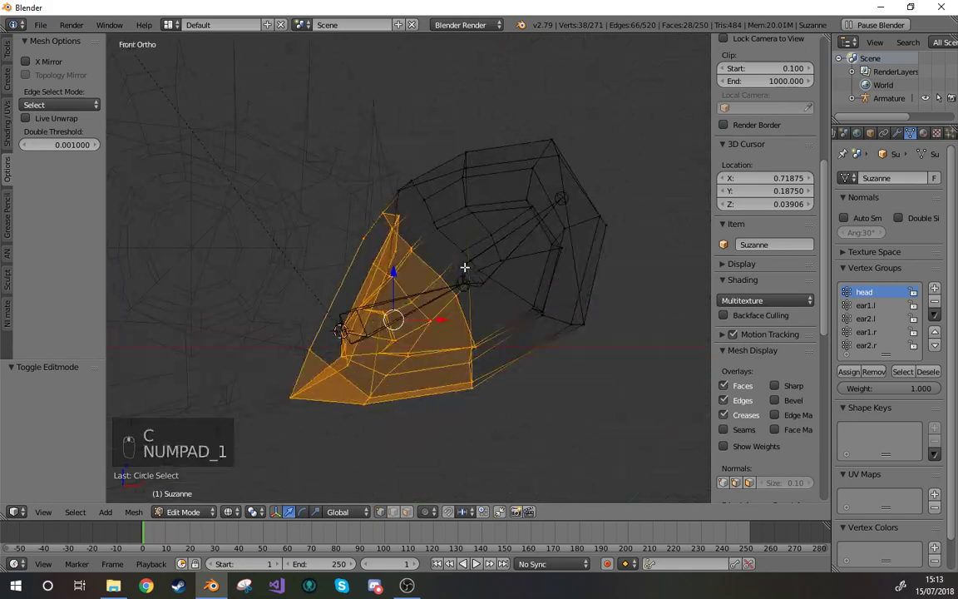
Step: Assign the selected inner ear vertices to the ear1.l vertex group and hide them
{"action": "key", "text": "Tab"}
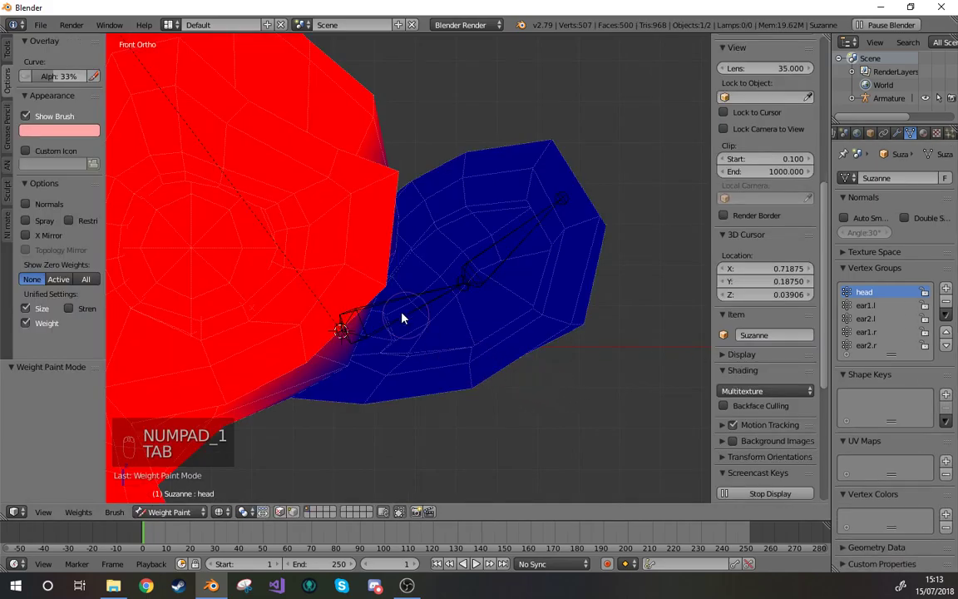
{"action": "key", "text": "Tab"}
{"action": "left_click", "coordinate": [860, 371]}
{"action": "key", "text": "Tab"}
{"action": "key", "text": "Tab"}
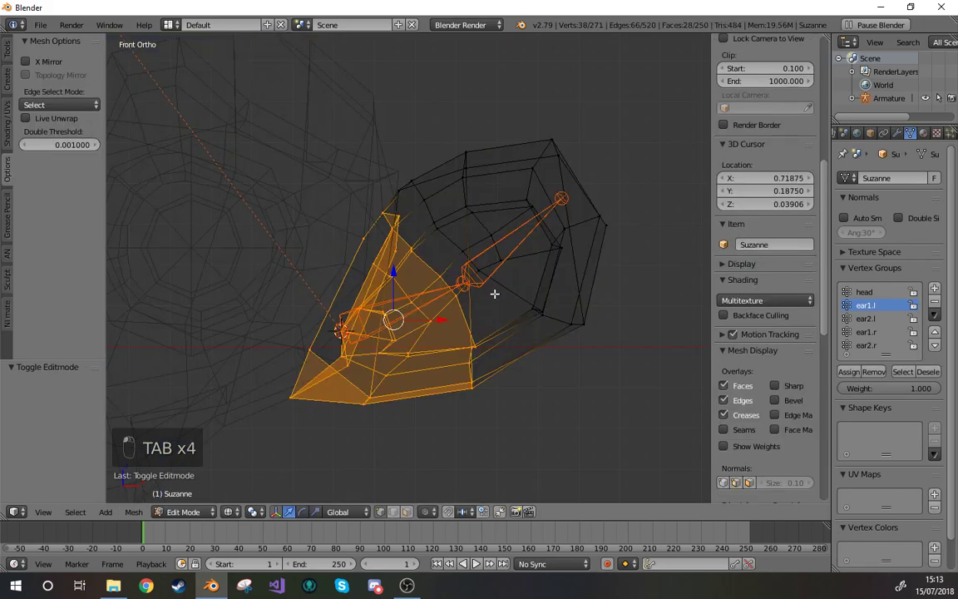
{"action": "key", "text": "h"}
Step: Select the remaining outer ear vertices and assign them to the ear2.l vertex group
{"action": "key", "text": "a"}
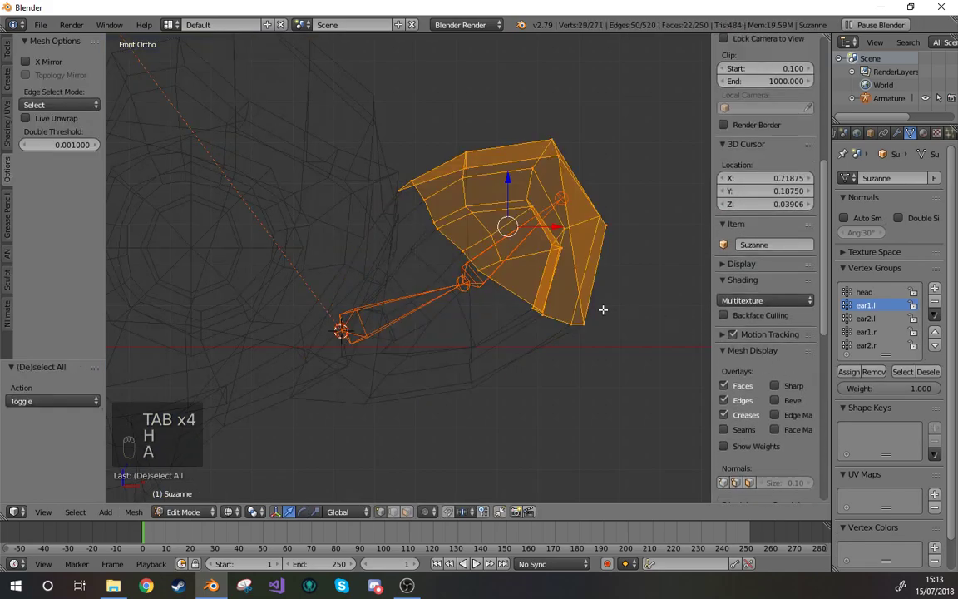
{"action": "left_click", "coordinate": [864, 318]}
{"action": "left_click", "coordinate": [853, 377]}
{"action": "key", "text": "Tab"}
Step: Test the weights by rotating the ear bones in Weight Paint mode, cancelling each rotation
{"action": "scroll", "coordinate": [391, 364], "scroll_direction": "down", "scroll_amount": 4}
{"action": "middle_click_drag", "start_coordinate": [379, 364], "coordinate": [631, 364], "text": "shift"}
{"action": "right_click", "coordinate": [521, 244]}
{"action": "key", "text": "r"}
{"action": "right_click", "coordinate": [501, 363]}
{"action": "key", "text": "r"}
{"action": "right_click", "coordinate": [218, 258]}
{"action": "right_click", "coordinate": [218, 258]}
{"action": "key", "text": "r"}
{"action": "right_click", "coordinate": [335, 208]}
Step: Leave Weight Paint mode and test-rotate the armature's ear1.l bone in Pose Mode from the front wireframe view
{"action": "left_click", "coordinate": [168, 511]}
{"action": "left_click", "coordinate": [179, 507]}
{"action": "middle_click_drag", "start_coordinate": [555, 409], "coordinate": [464, 393]}
{"action": "right_click", "coordinate": [483, 358]}
{"action": "middle_click_drag", "start_coordinate": [483, 357], "coordinate": [489, 415]}
{"action": "middle_click_drag", "start_coordinate": [429, 324], "coordinate": [562, 332]}
{"action": "key", "text": "KP_1"}
{"action": "key", "text": "z"}
{"action": "right_click", "coordinate": [585, 310]}
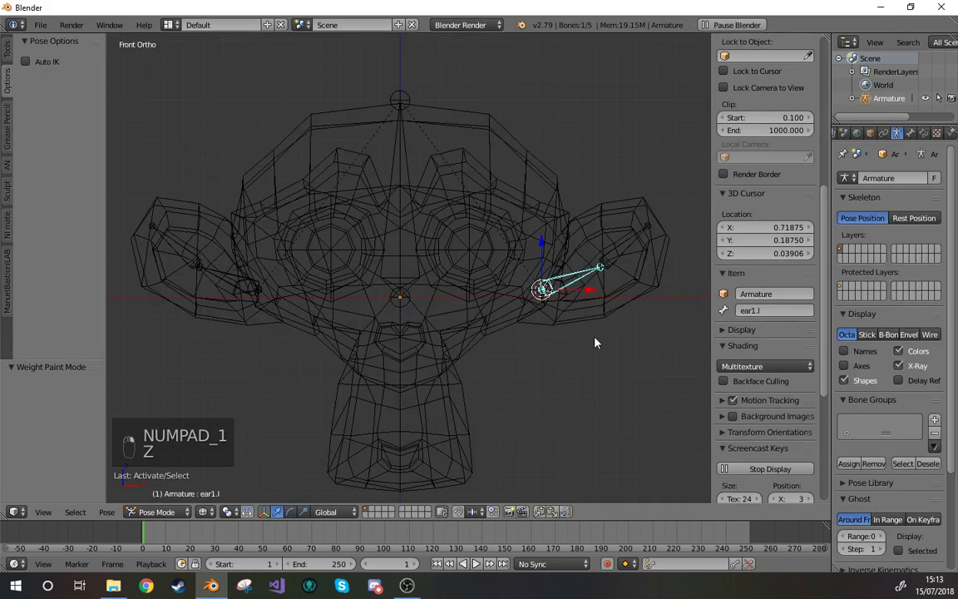
{"action": "key", "text": "r"}
Step: Switch the armature to Object Mode and add a cube mesh, viewed from the front
{"action": "middle_click_drag", "start_coordinate": [396, 416], "coordinate": [183, 491]}
{"action": "left_click", "coordinate": [152, 510]}
{"action": "left_click", "coordinate": [163, 496]}
{"action": "middle_click_drag", "start_coordinate": [360, 295], "coordinate": [449, 342]}
{"action": "key", "text": "shift+a"}
{"action": "mouse_move", "coordinate": [417, 268]}
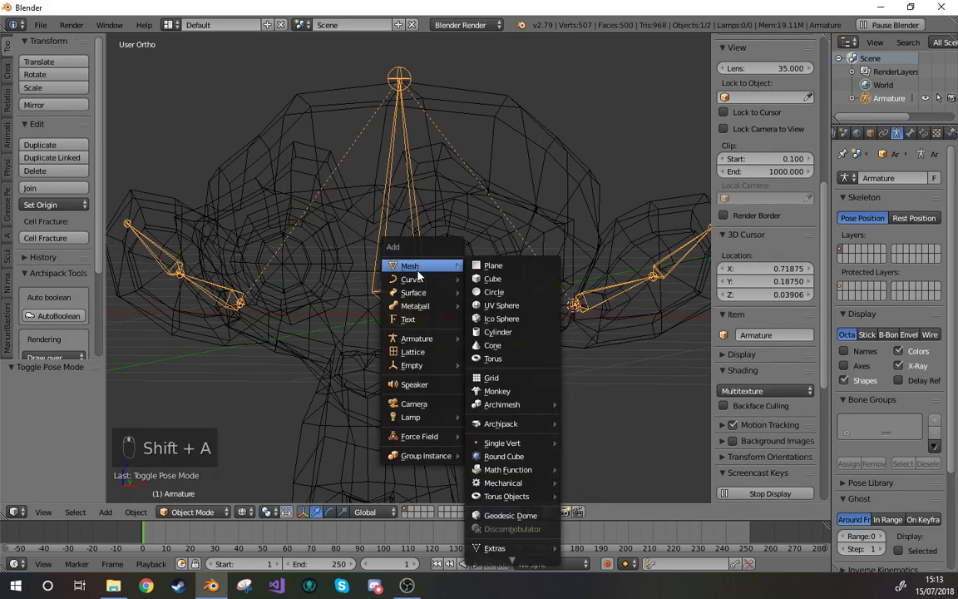
{"action": "left_click", "coordinate": [526, 279]}
{"action": "key", "text": "KP_1"}
Step: Snap the 3D cursor to the world center and snap the cube to the cursor
{"action": "key", "text": "shift+s"}
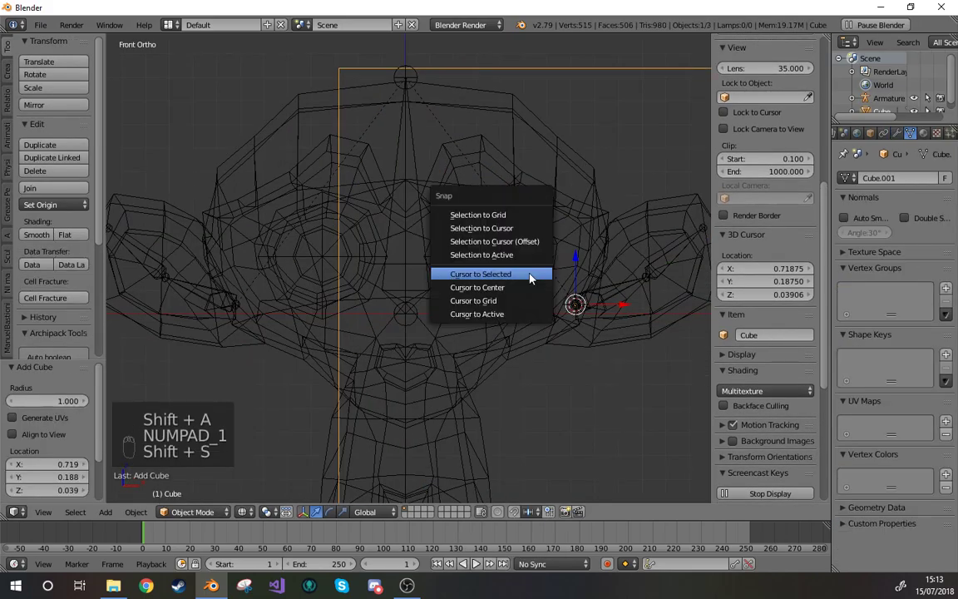
{"action": "left_click", "coordinate": [530, 288]}
{"action": "key", "text": "shift+a"}
{"action": "mouse_move", "coordinate": [529, 286]}
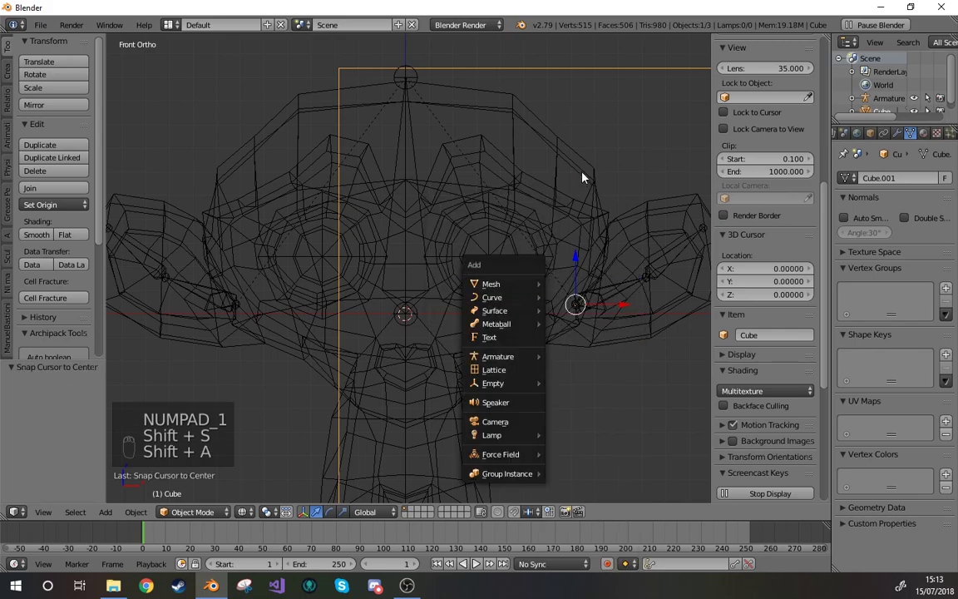
{"action": "key", "text": "shift+s"}
{"action": "key", "text": "shift+s"}
{"action": "left_click", "coordinate": [474, 288]}
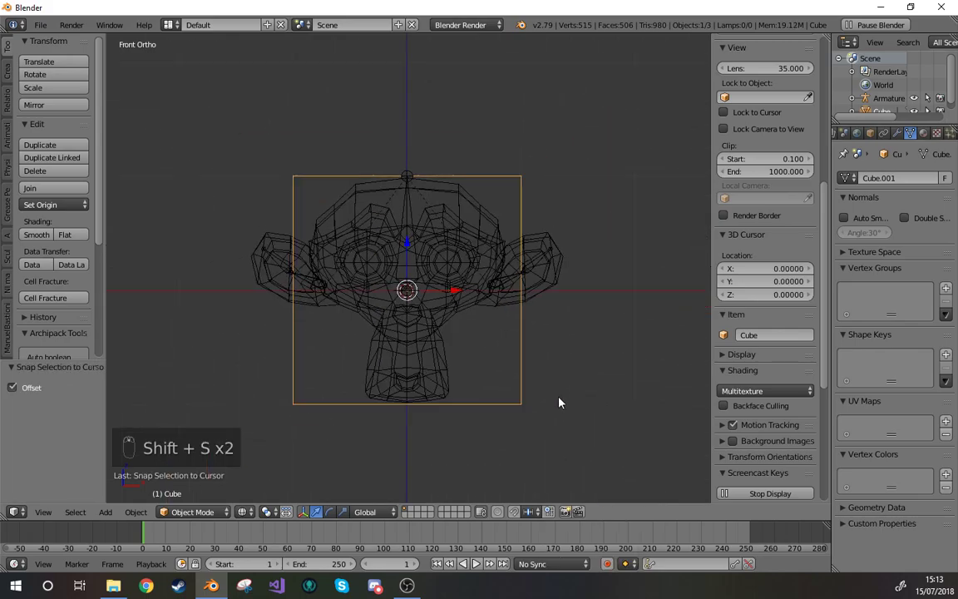
Step: Delete all of the cube's vertices in Edit Mode, leaving an empty mesh object
{"action": "key", "text": "Tab"}
{"action": "key", "text": "x"}
{"action": "left_click", "coordinate": [552, 368]}
{"action": "middle_click_drag", "start_coordinate": [553, 368], "coordinate": [453, 374]}
{"action": "scroll", "coordinate": [453, 374], "scroll_direction": "up", "scroll_amount": 2}
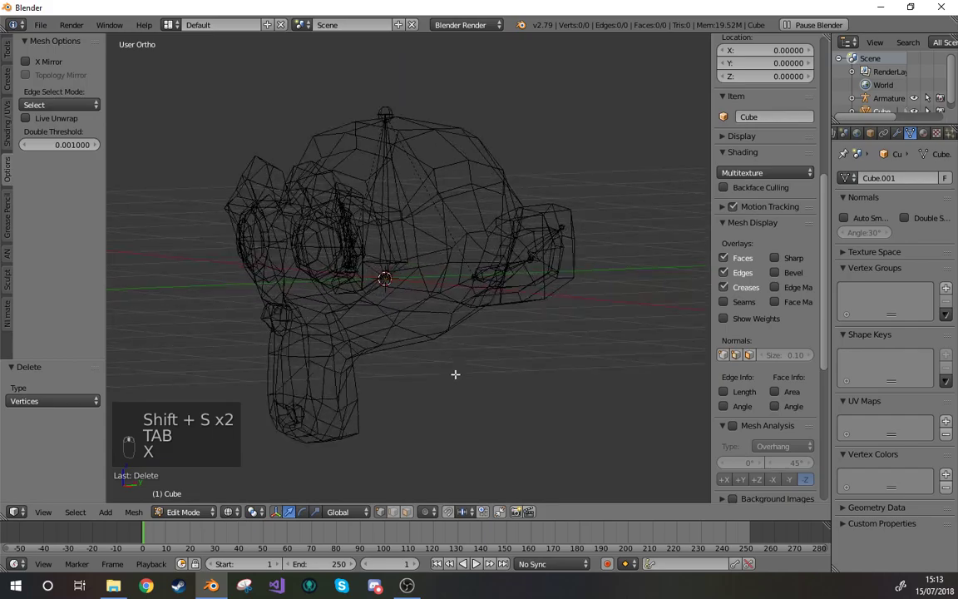
Step: Add a single vertex to the empty mesh and snap it to the 3D cursor at the world center
{"action": "key", "text": "KP_1"}
{"action": "right_click", "coordinate": [525, 371], "text": "ctrl"}
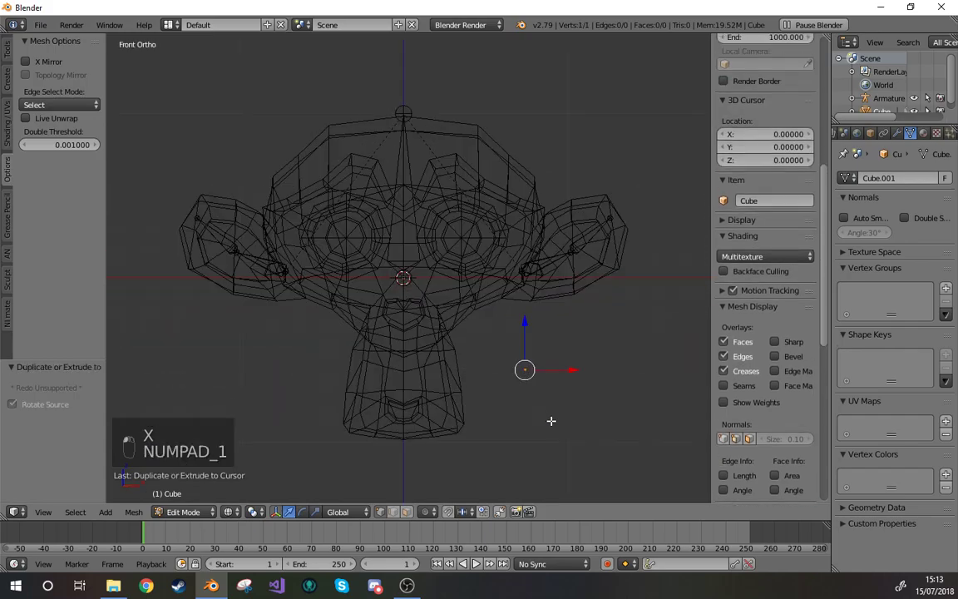
{"action": "key", "text": "shift+s"}
{"action": "left_click", "coordinate": [550, 455]}
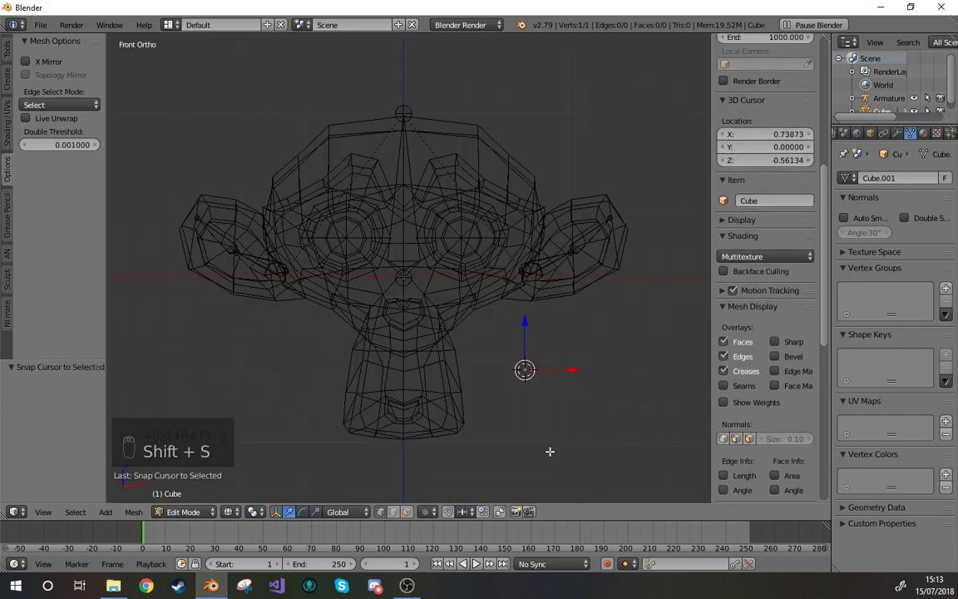
{"action": "key", "text": "shift+s"}
{"action": "left_click", "coordinate": [548, 462]}
{"action": "key", "text": "shift+s"}
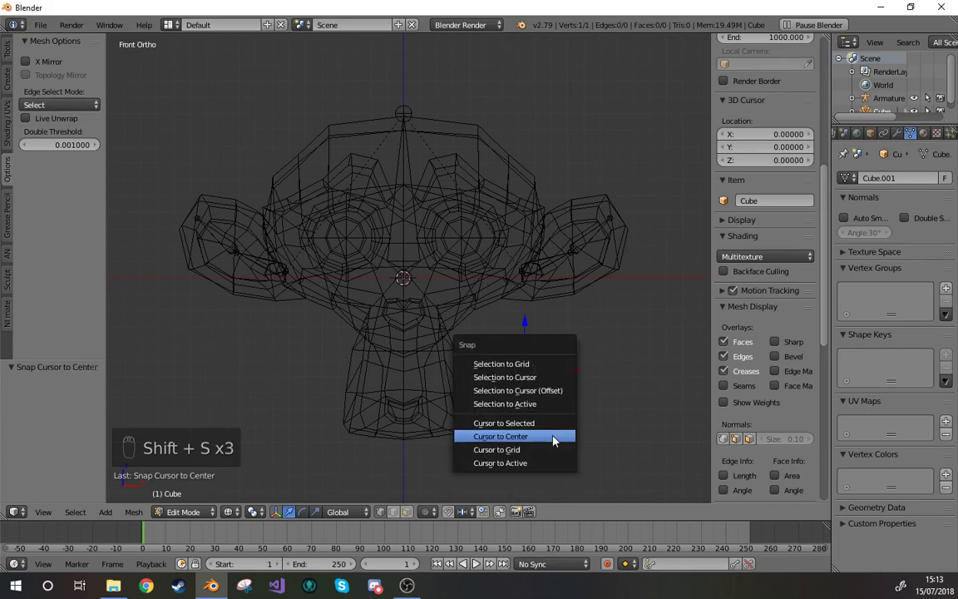
{"action": "left_click", "coordinate": [554, 394]}
{"action": "scroll", "coordinate": [507, 349], "scroll_direction": "up", "scroll_amount": 3}
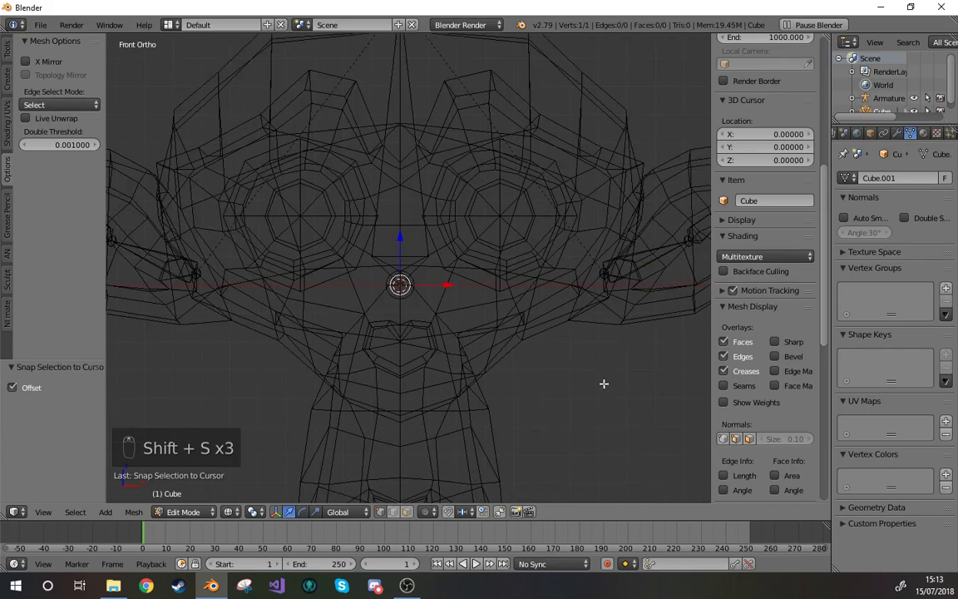
{"action": "key", "text": "ctrl+z"}
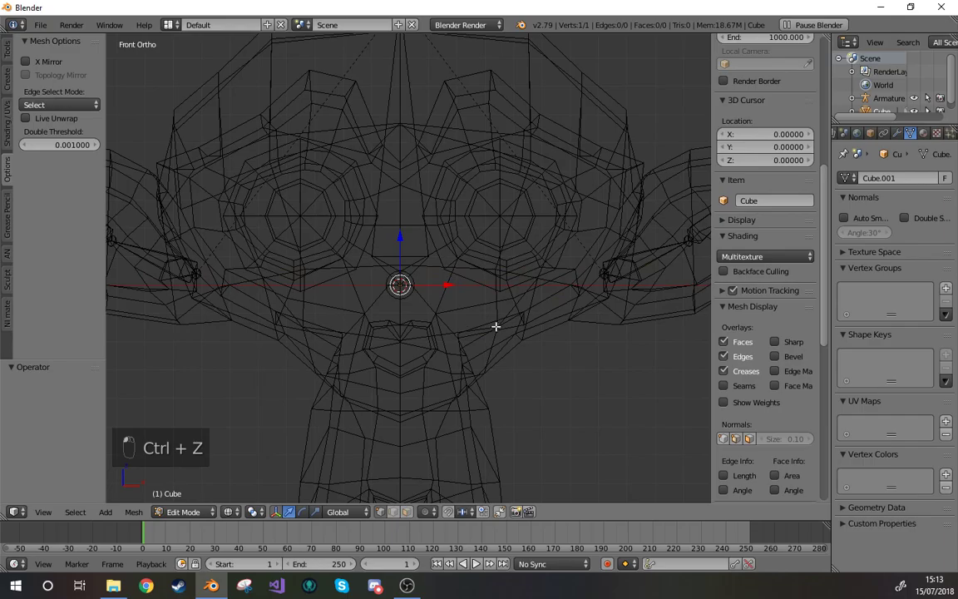
Step: Extrude the center vertex about 0.605 along X toward the ear, and snap the 3D cursor to the first ear bone's base
{"action": "key", "text": "e"}
{"action": "left_click", "coordinate": [678, 307]}
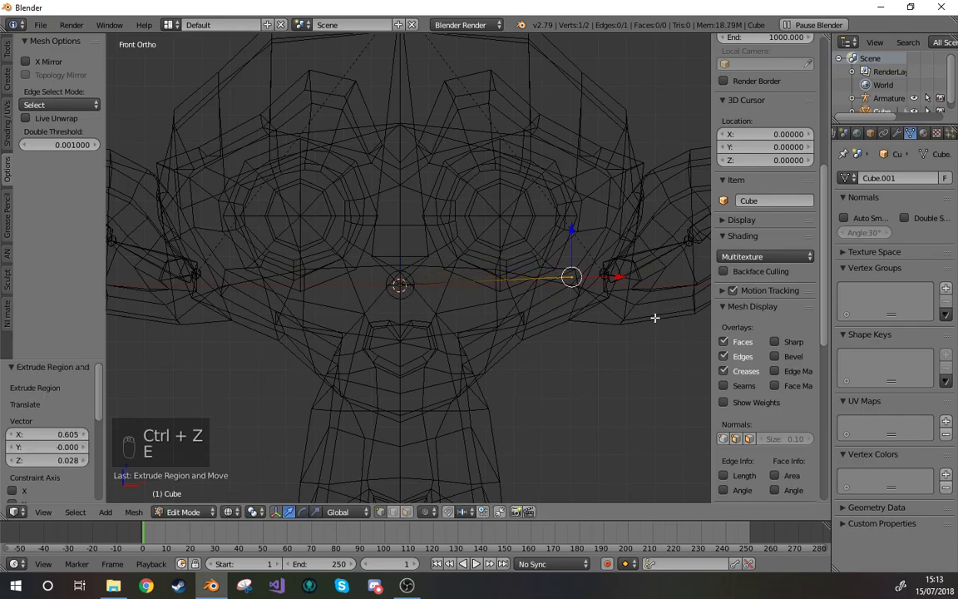
{"action": "middle_click_drag", "start_coordinate": [655, 316], "coordinate": [524, 326]}
{"action": "key", "text": "Tab"}
{"action": "right_click", "coordinate": [477, 301]}
{"action": "key", "text": "Tab"}
{"action": "key", "text": "shift+s"}
{"action": "left_click", "coordinate": [438, 325]}
Step: Snap the extruded vertex of the cube mesh to the 3D cursor at the ear bone's base
{"action": "key", "text": "Tab"}
{"action": "right_click", "coordinate": [408, 295]}
{"action": "right_click", "coordinate": [409, 296]}
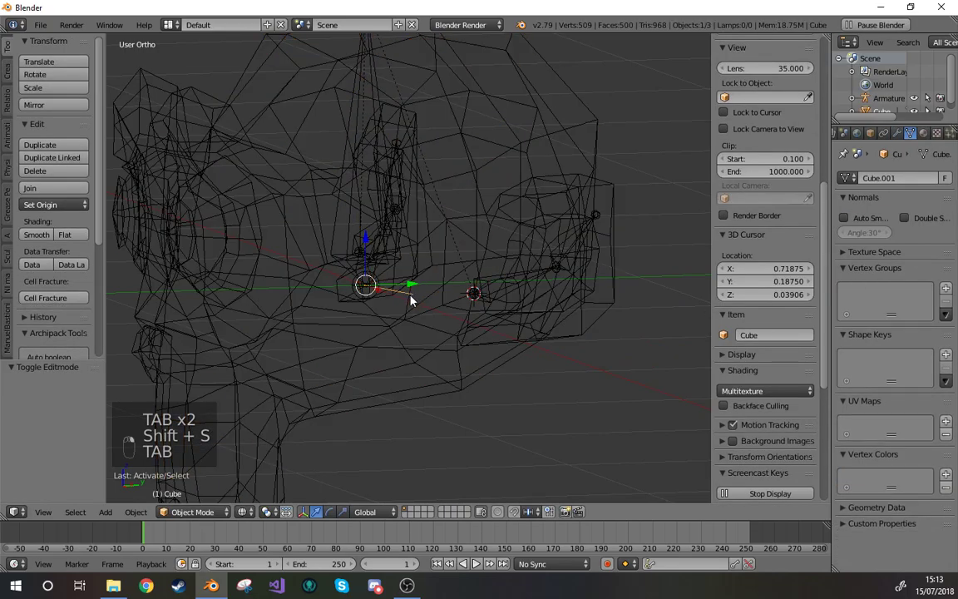
{"action": "key", "text": "Tab"}
{"action": "key", "text": "shift+s"}
{"action": "left_click", "coordinate": [416, 259]}
{"action": "key", "text": "Tab"}
{"action": "right_click", "coordinate": [484, 298]}
{"action": "middle_click_drag", "start_coordinate": [526, 302], "coordinate": [433, 335]}
{"action": "scroll", "coordinate": [484, 320], "scroll_direction": "up", "scroll_amount": 1}
{"action": "right_click", "coordinate": [479, 313]}
{"action": "key", "text": "Tab"}
{"action": "key", "text": "Tab"}
{"action": "right_click", "coordinate": [507, 305]}
{"action": "key", "text": "Tab"}
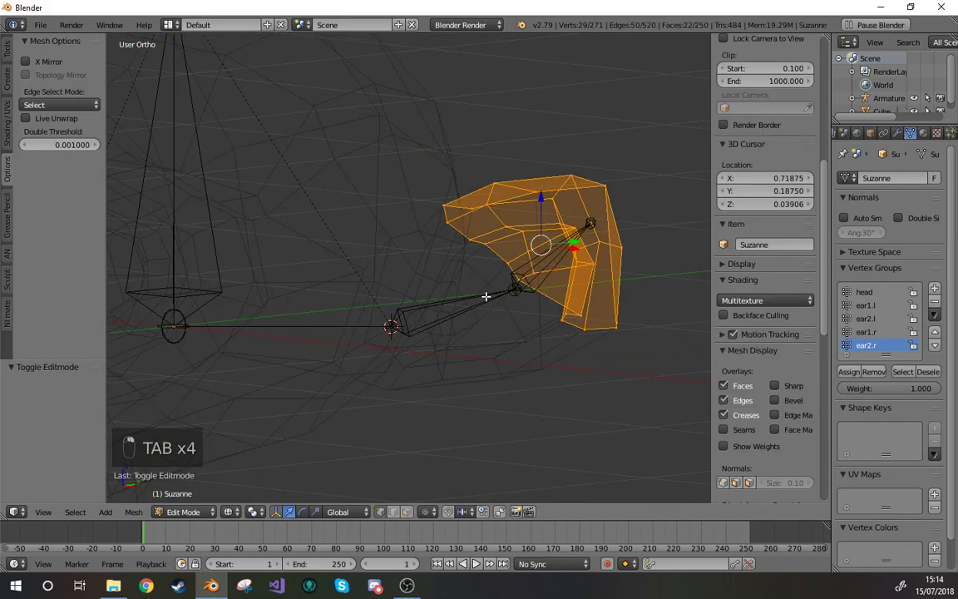
{"action": "key", "text": "Tab"}
Step: Snap the 3D cursor to the armature's joint between the two ear bones
{"action": "right_click", "coordinate": [487, 297]}
{"action": "key", "text": "Tab"}
{"action": "right_click", "coordinate": [513, 289]}
{"action": "key", "text": "shift+s"}
{"action": "left_click", "coordinate": [507, 346]}
Step: Extrude a new vertex from the end of the cube mesh's edge and snap it to the cursor at the ear joint
{"action": "key", "text": "Tab"}
{"action": "right_click", "coordinate": [374, 325]}
{"action": "right_click", "coordinate": [382, 329]}
{"action": "key", "text": "Tab"}
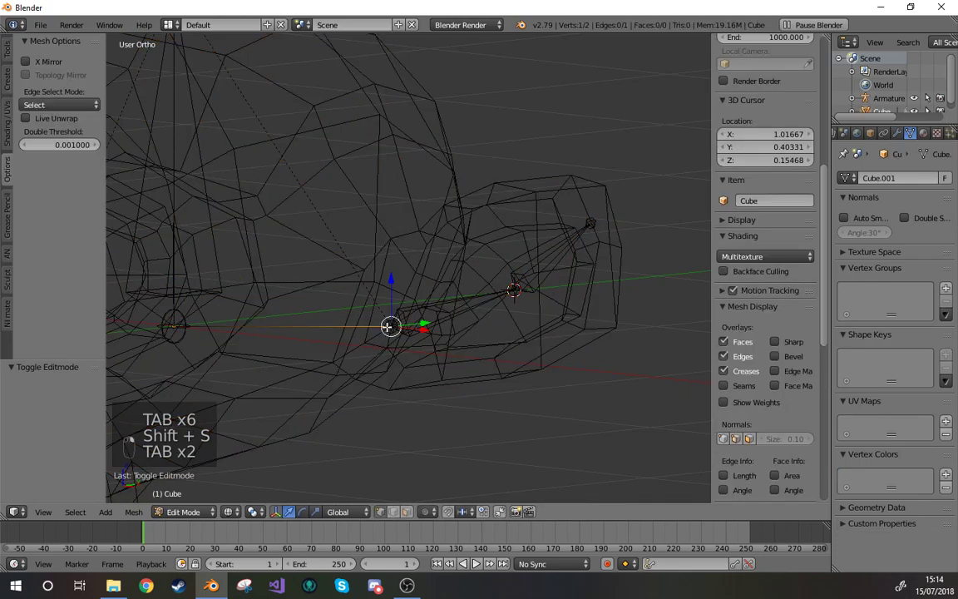
{"action": "key", "text": "e"}
{"action": "right_click", "coordinate": [466, 316]}
{"action": "key", "text": "shift+s"}
{"action": "left_click", "coordinate": [483, 273]}
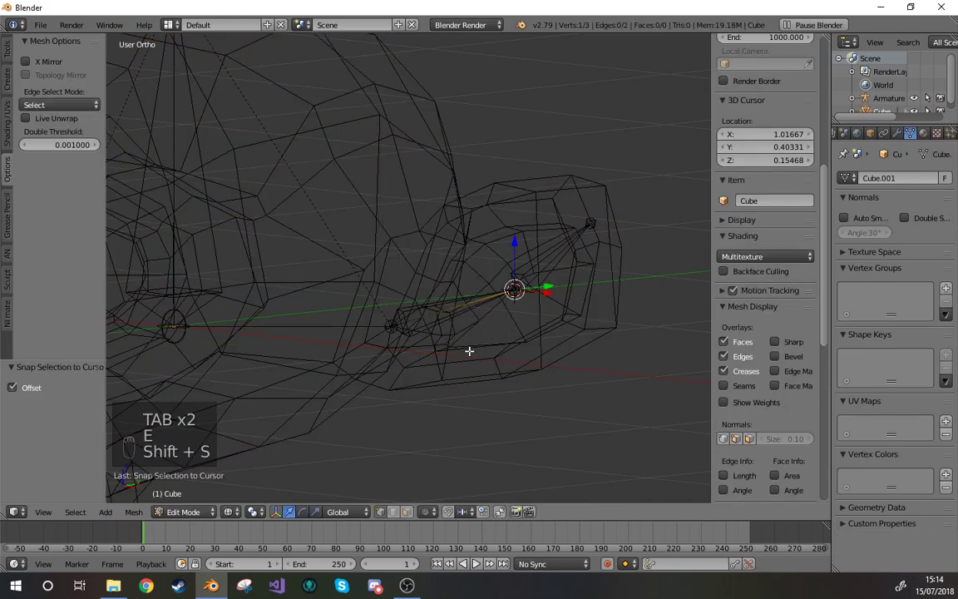
Step: Select the whole edge chain and examine its alignment with the head and ear bones from several angles
{"action": "middle_click_drag", "start_coordinate": [407, 311], "coordinate": [326, 314]}
{"action": "key", "text": "a"}
{"action": "key", "text": "a"}
{"action": "key", "text": "a"}
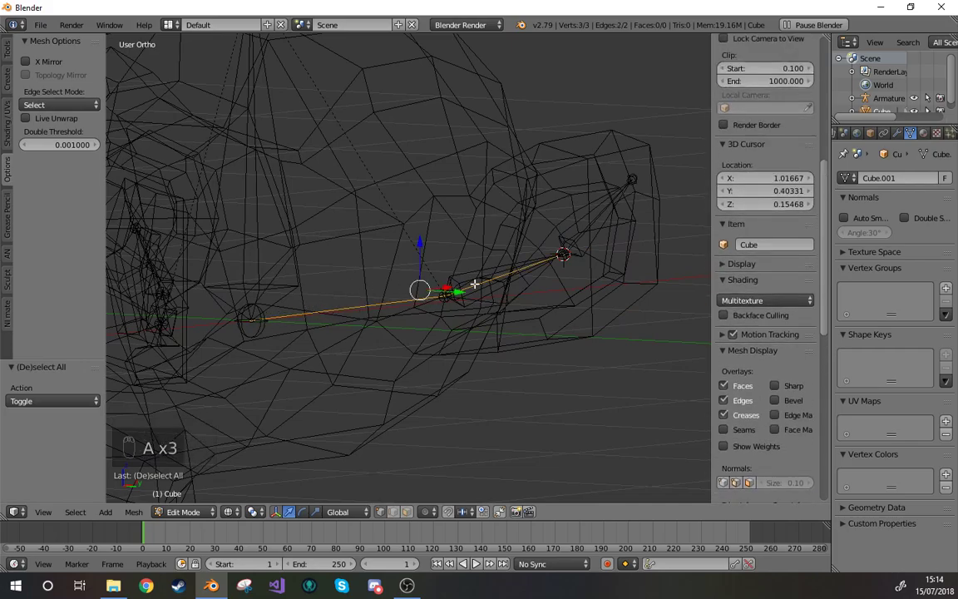
{"action": "middle_click_drag", "start_coordinate": [421, 332], "coordinate": [359, 294]}
{"action": "key", "text": "Tab"}
{"action": "middle_click_drag", "start_coordinate": [432, 335], "coordinate": [498, 351]}
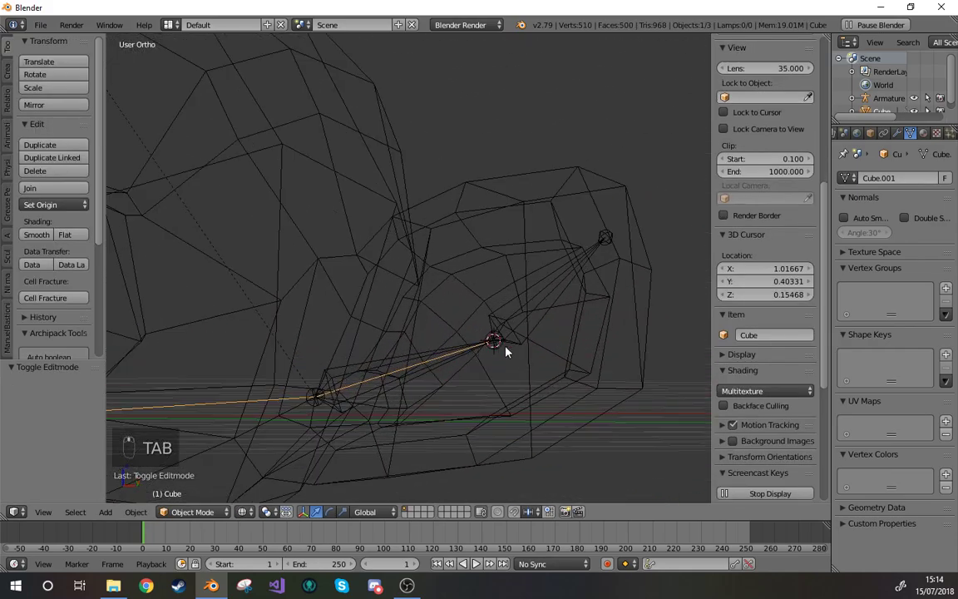
Step: Select the chain's end vertex, and snap the 3D cursor to the tip of the armature's outer ear bone
{"action": "key", "text": "Tab"}
{"action": "right_click", "coordinate": [496, 339]}
{"action": "key", "text": "Tab"}
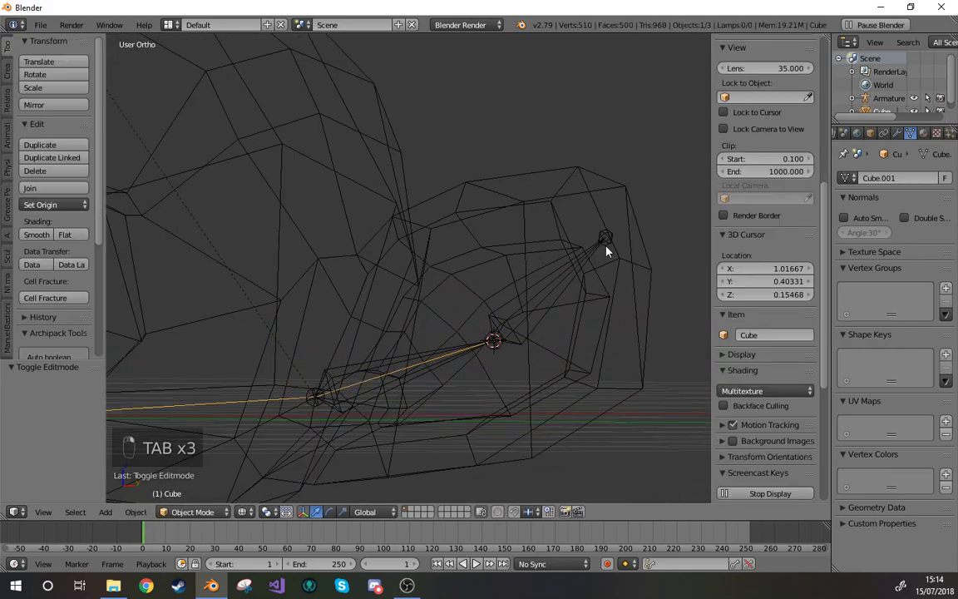
{"action": "right_click", "coordinate": [605, 245]}
{"action": "key", "text": "Tab"}
{"action": "key", "text": "shift+s"}
{"action": "left_click", "coordinate": [545, 270]}
{"action": "key", "text": "Tab"}
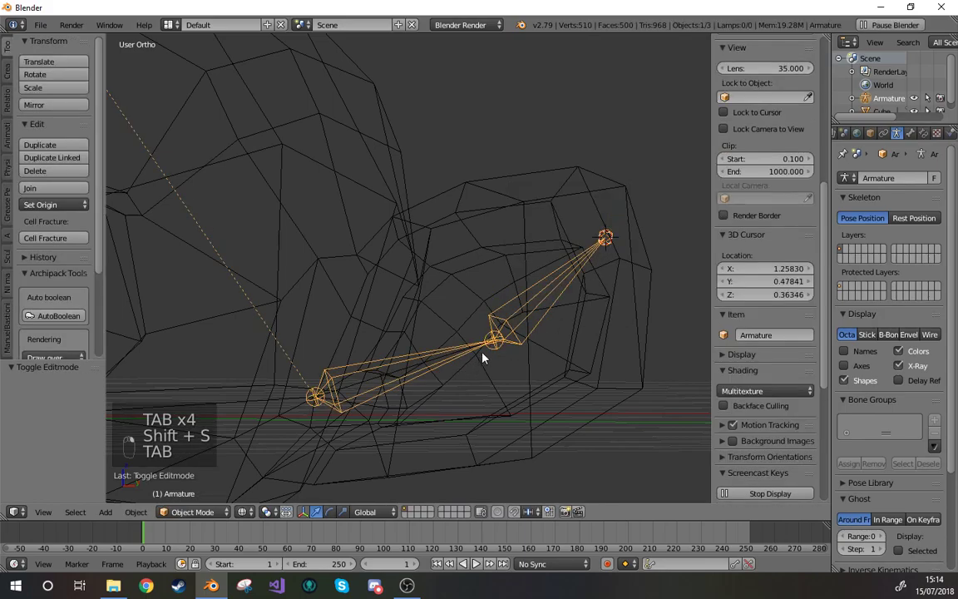
Step: Extrude another vertex from the end of the edge chain and snap it to the cursor at the ear bone's tip
{"action": "right_click", "coordinate": [483, 355]}
{"action": "right_click", "coordinate": [486, 350]}
{"action": "key", "text": "Tab"}
{"action": "right_click", "coordinate": [496, 347]}
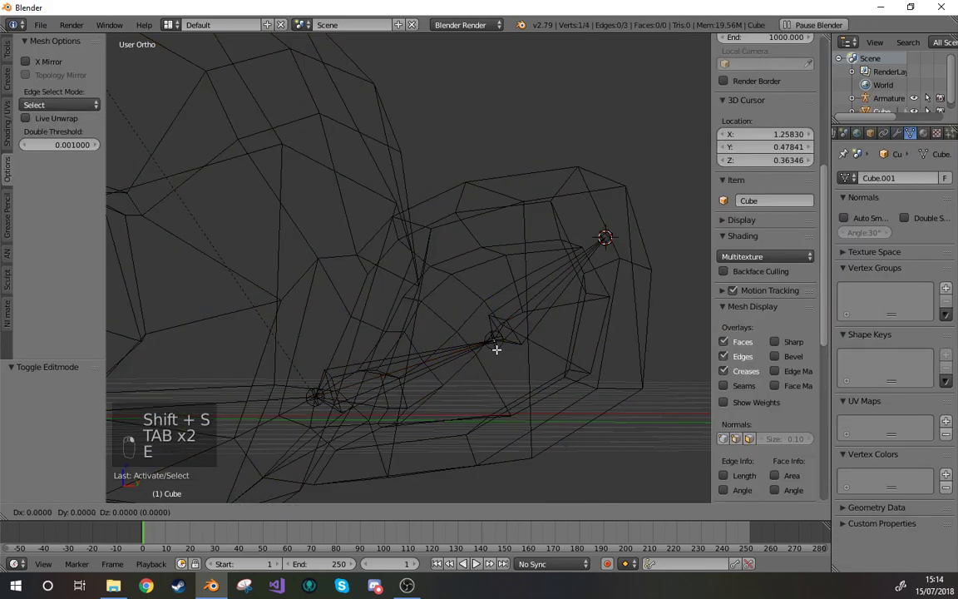
{"action": "key", "text": "e"}
{"action": "right_click", "coordinate": [512, 323]}
{"action": "key", "text": "shift+s"}
{"action": "left_click", "coordinate": [515, 288]}
Step: Select the whole edge chain and add a Mirror modifier on the X axis with clipping enabled
{"action": "key", "text": "KP_1"}
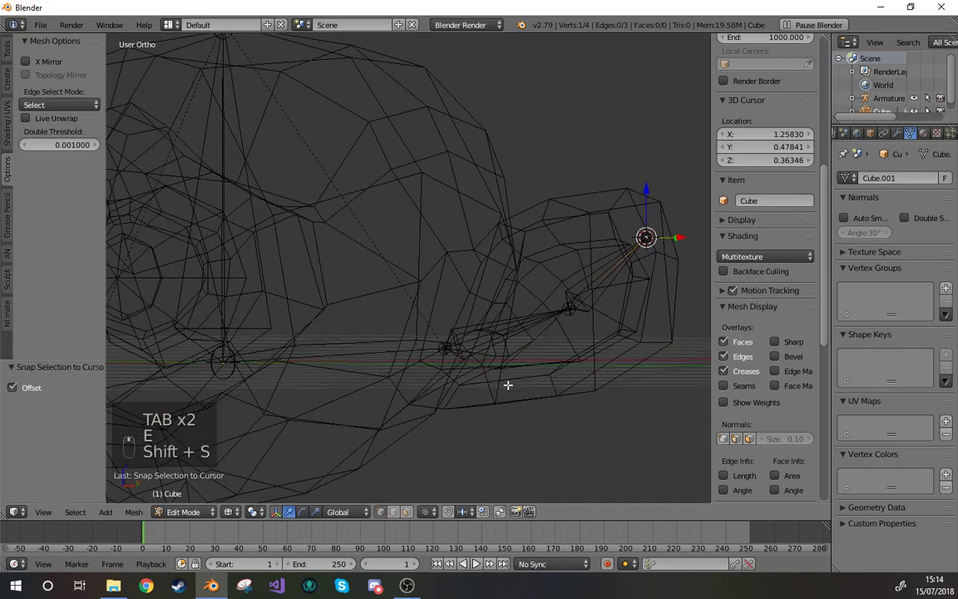
{"action": "key", "text": "a"}
{"action": "key", "text": "a"}
{"action": "key", "text": "a"}
{"action": "key", "text": "a"}
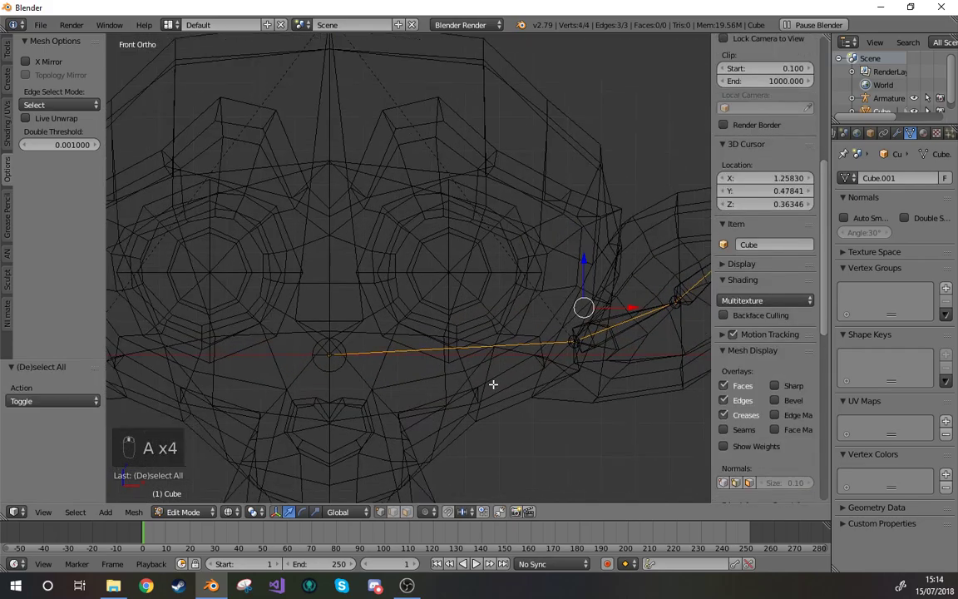
{"action": "left_click", "coordinate": [898, 134]}
{"action": "left_click", "coordinate": [893, 178]}
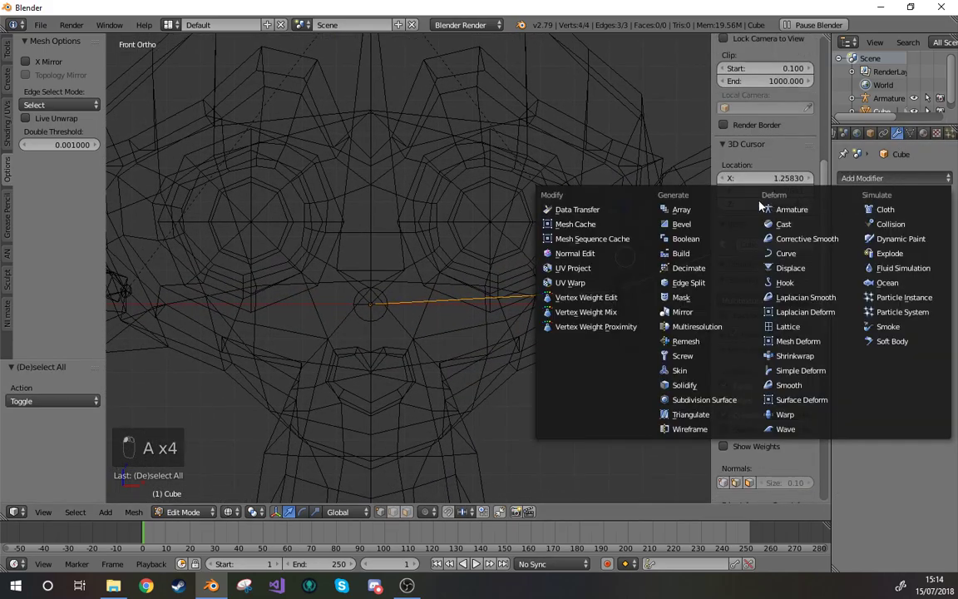
{"action": "left_click", "coordinate": [717, 314]}
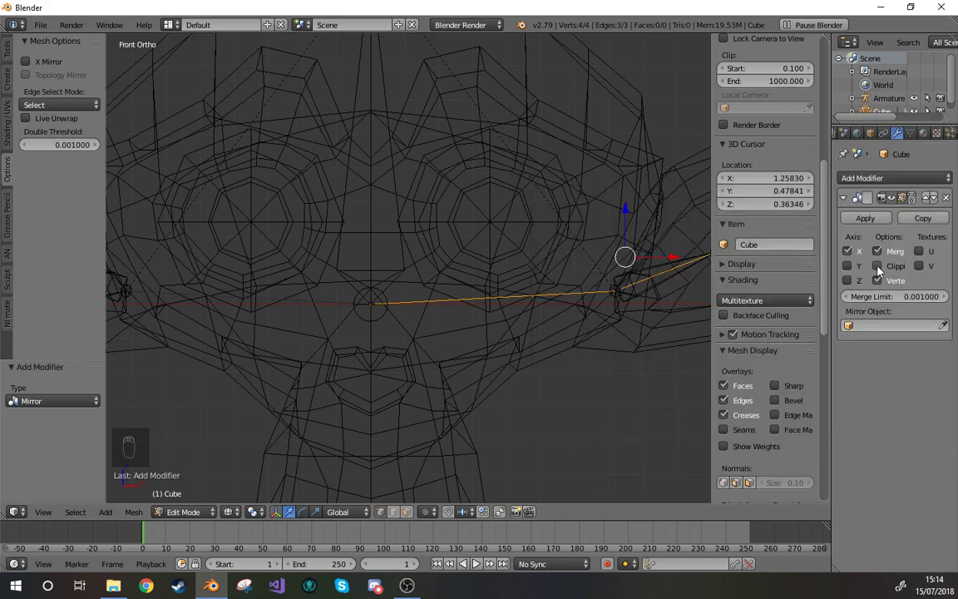
{"action": "key", "text": "Tab"}
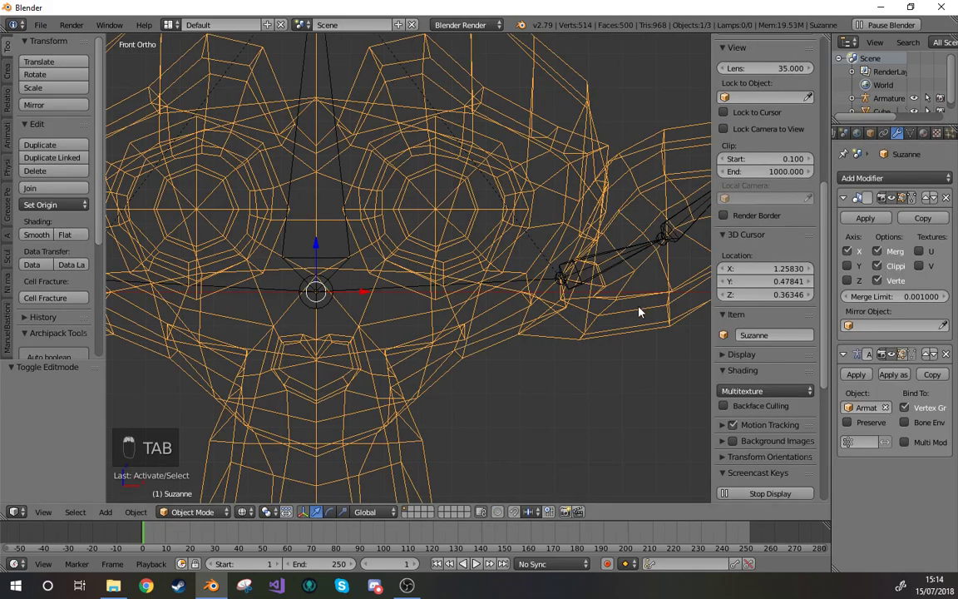
{"action": "key", "text": "Tab"}
{"action": "middle_click_drag", "start_coordinate": [588, 375], "coordinate": [516, 383]}
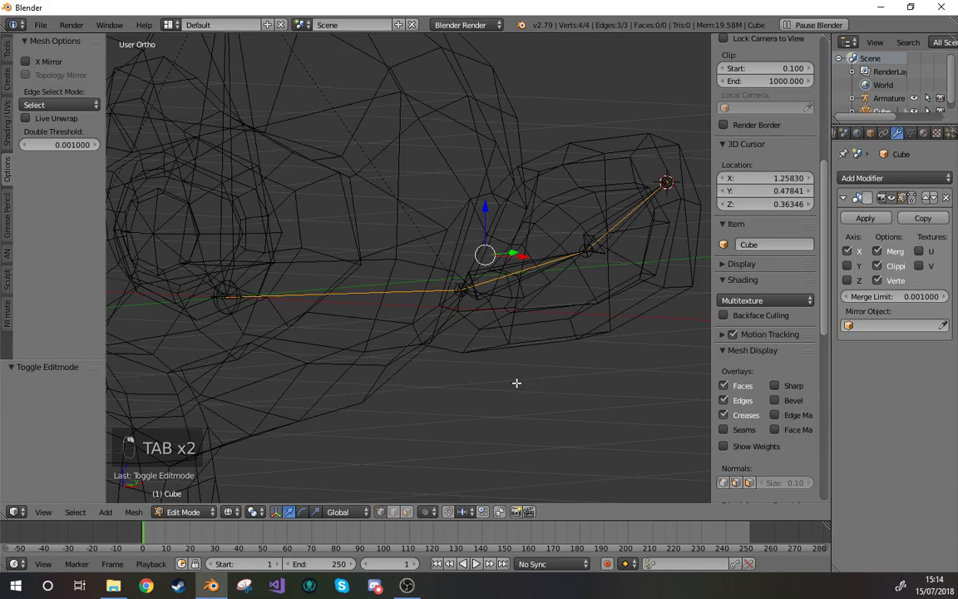
Step: Assign the chain's inner edge, from the head's centre to the ear base, to a new vertex group named "pining group" at weight 1.000
{"action": "key", "text": "KP_1"}
{"action": "middle_click_drag", "start_coordinate": [555, 348], "coordinate": [509, 380], "text": "shift"}
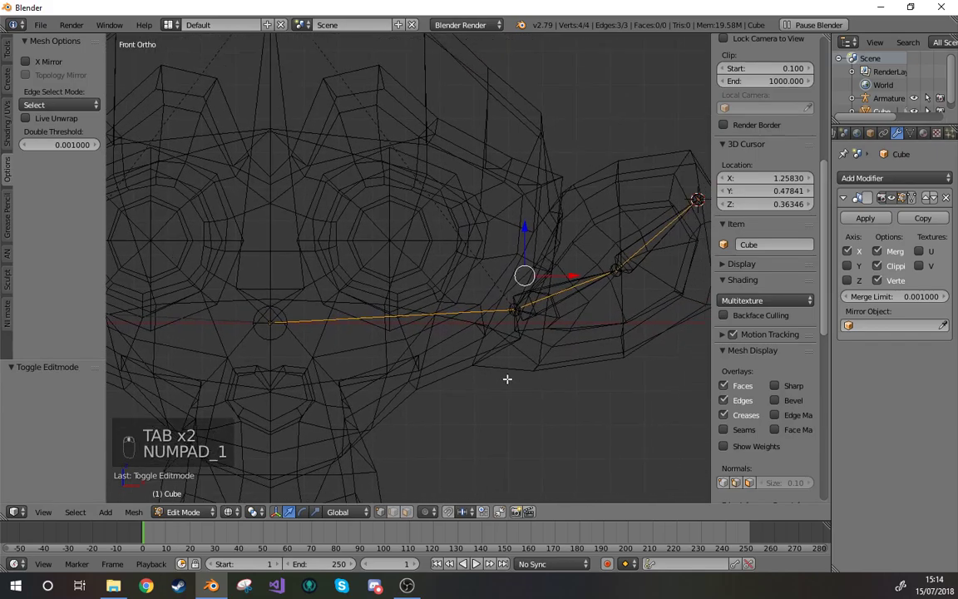
{"action": "right_click", "coordinate": [274, 330]}
{"action": "key", "text": "c"}
{"action": "left_click", "coordinate": [399, 355]}
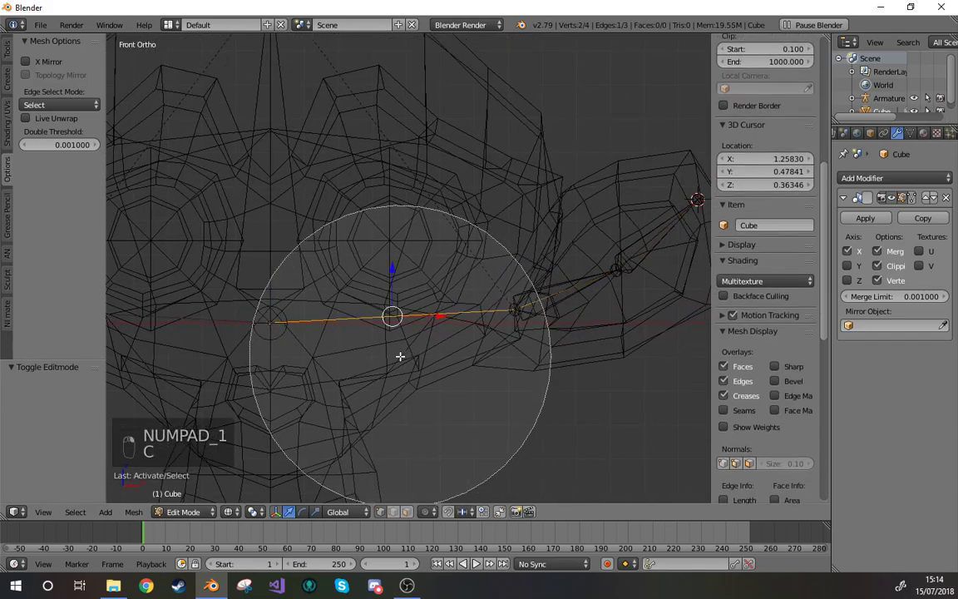
{"action": "right_click", "coordinate": [400, 355]}
{"action": "middle_click_drag", "start_coordinate": [487, 342], "coordinate": [454, 346]}
{"action": "left_click", "coordinate": [910, 134]}
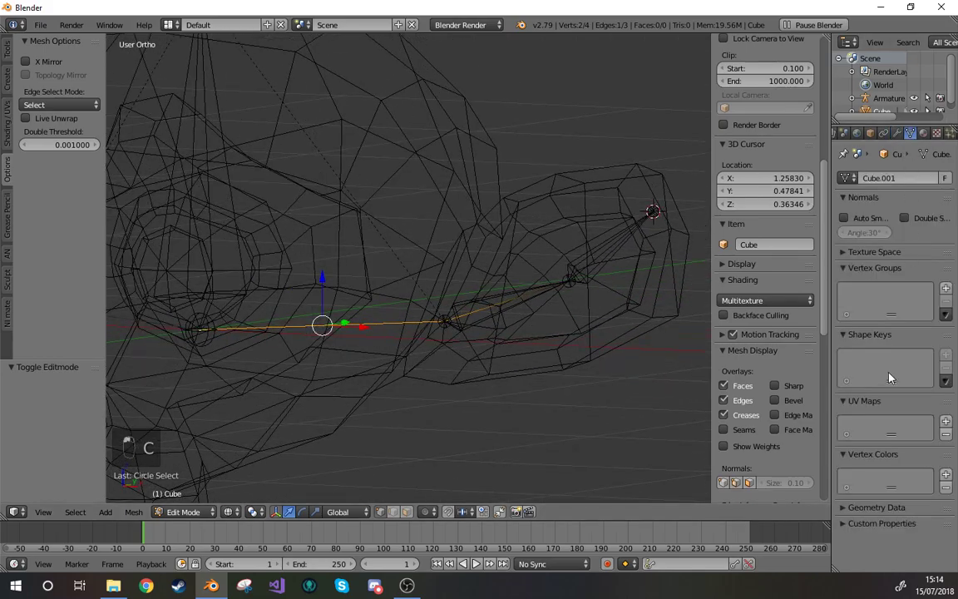
{"action": "left_click", "coordinate": [945, 285]}
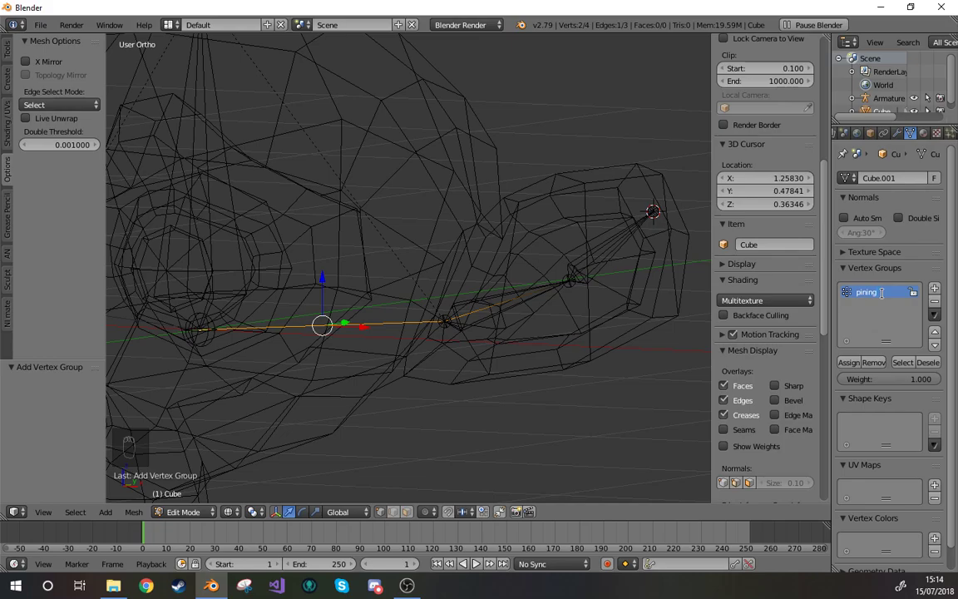
{"action": "middle_click_drag", "start_coordinate": [487, 362], "coordinate": [554, 353], "text": "shift"}
{"action": "left_click", "coordinate": [850, 363]}
Step: Try moving and rotating the chain's outer edge at the ear
{"action": "scroll", "coordinate": [773, 370], "scroll_direction": "up", "scroll_amount": 3}
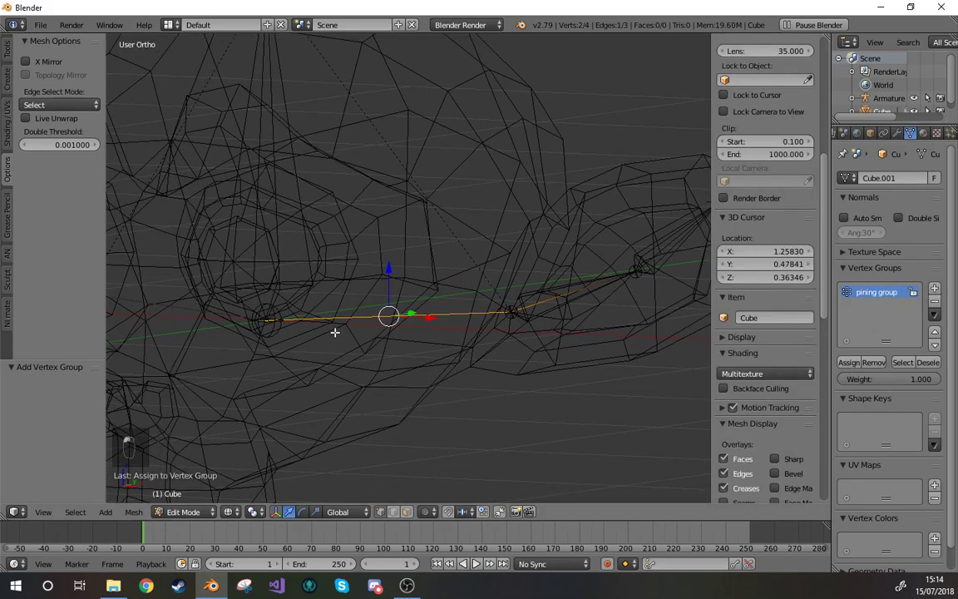
{"action": "middle_click_drag", "start_coordinate": [429, 339], "coordinate": [487, 302]}
{"action": "right_click", "coordinate": [505, 268]}
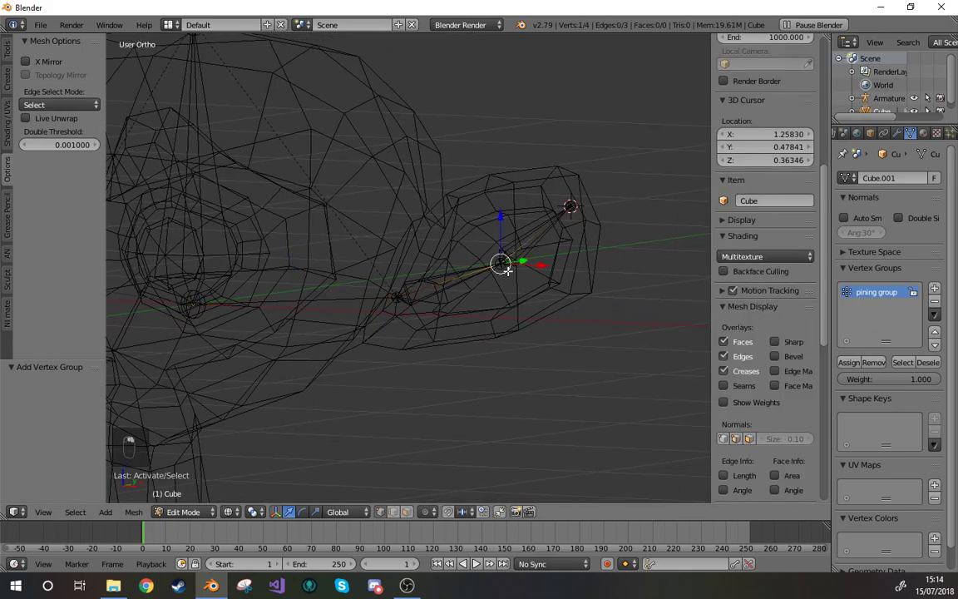
{"action": "right_click", "coordinate": [567, 208], "text": "shift"}
{"action": "key", "text": "g"}
{"action": "right_click", "coordinate": [590, 214]}
{"action": "key", "text": "r"}
{"action": "right_click", "coordinate": [614, 219]}
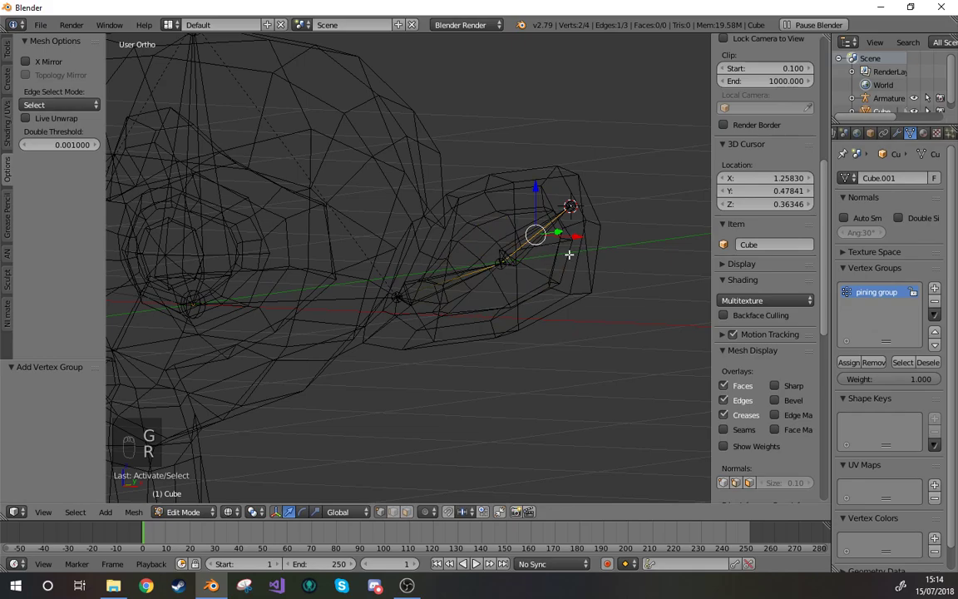
{"action": "scroll", "coordinate": [568, 254], "scroll_direction": "up", "scroll_amount": 2}
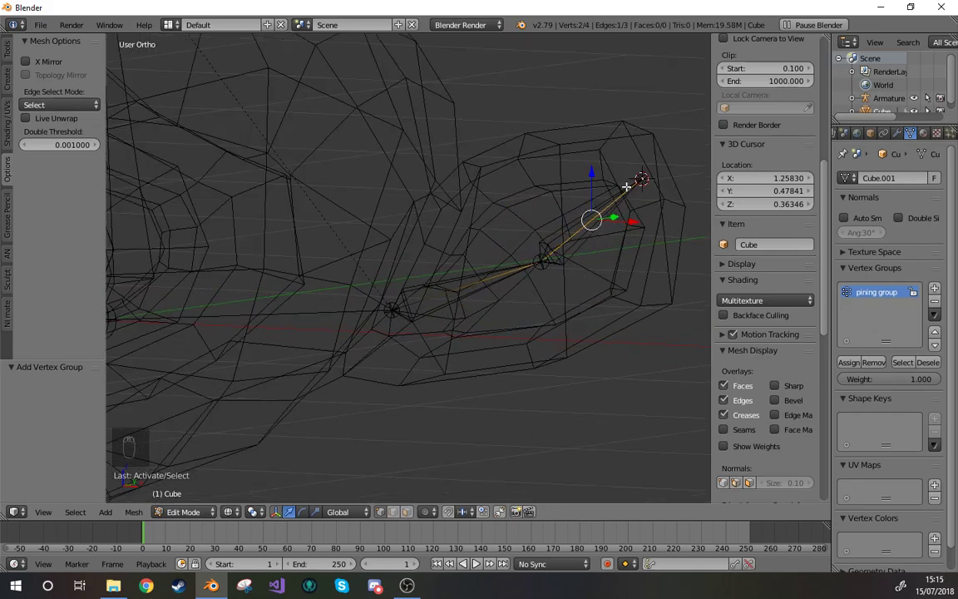
{"action": "middle_click_drag", "start_coordinate": [620, 204], "coordinate": [475, 314]}
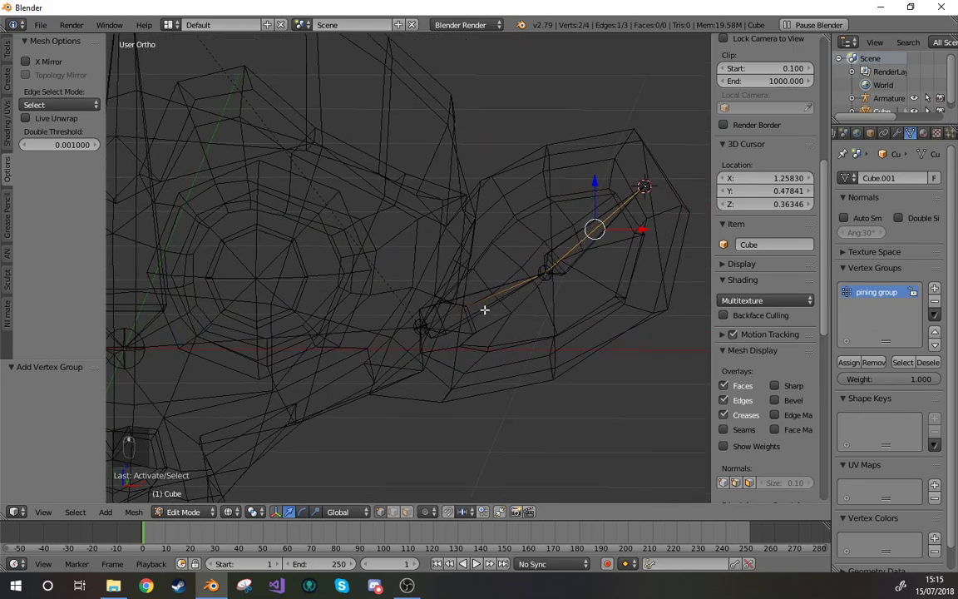
Step: Try moving the chain's middle ear vertex and its tip vertex separately, and select the ear base vertex
{"action": "right_click", "coordinate": [547, 277]}
{"action": "key", "text": "g"}
{"action": "right_click", "coordinate": [494, 293]}
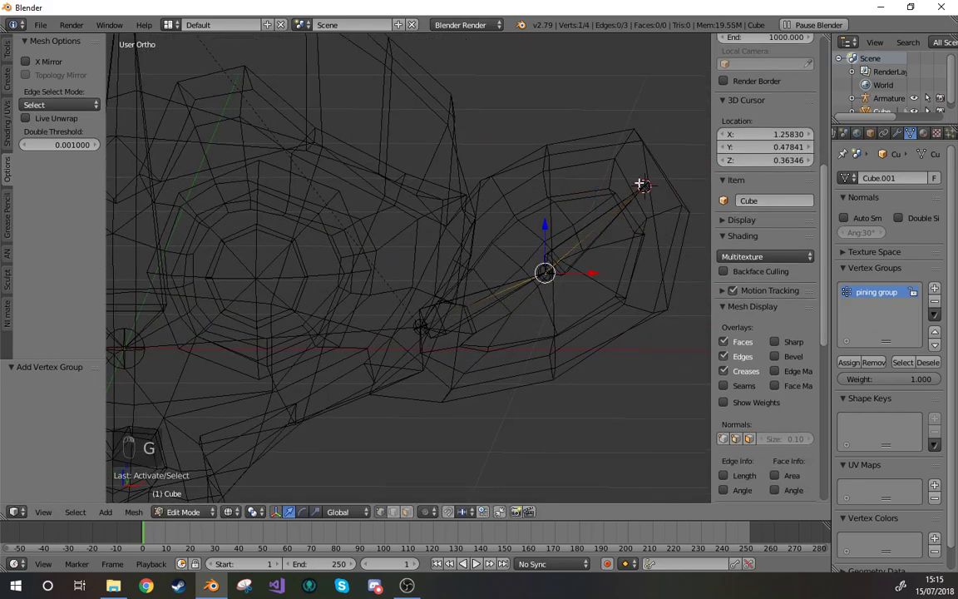
{"action": "key", "text": "g"}
{"action": "left_click", "coordinate": [648, 229]}
{"action": "middle_click_drag", "start_coordinate": [594, 246], "coordinate": [633, 252], "text": "shift"}
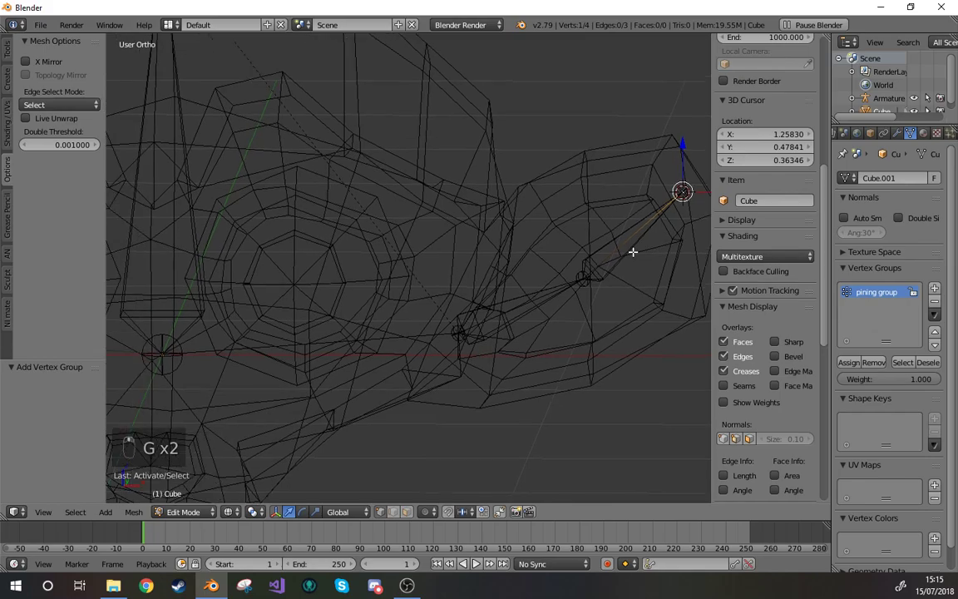
{"action": "right_click", "coordinate": [475, 339]}
{"action": "middle_click_drag", "start_coordinate": [494, 327], "coordinate": [425, 332], "text": "shift"}
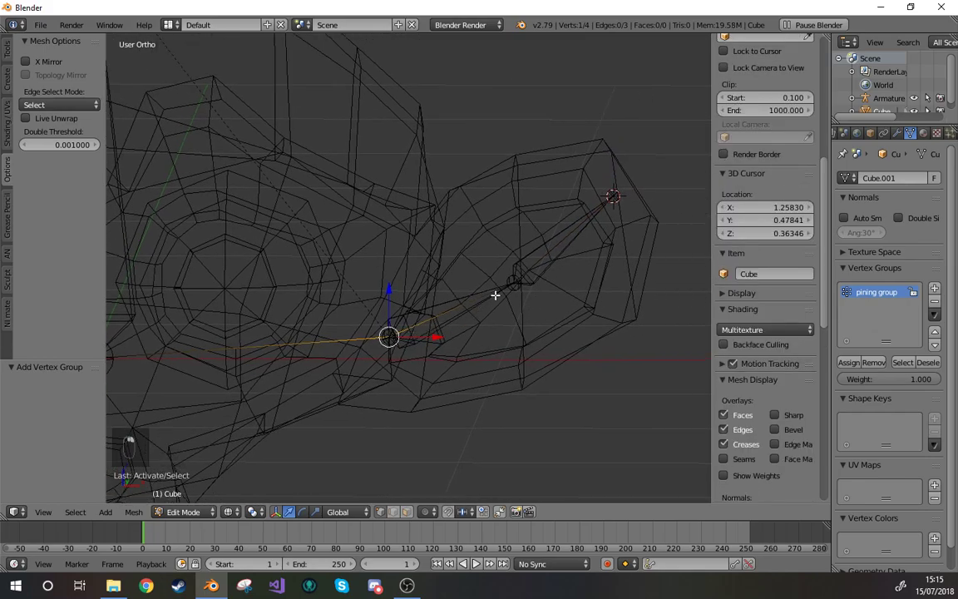
Step: Set the vertex weight to 0.7 for the chain's middle ear vertex and to 0.4 for its tip vertex
{"action": "right_click", "coordinate": [499, 292]}
{"action": "left_click", "coordinate": [862, 378]}
{"action": "key", "text": "KP_Decimal"}
{"action": "key", "text": "KP_Decimal"}
{"action": "key", "text": "KP_Decimal"}
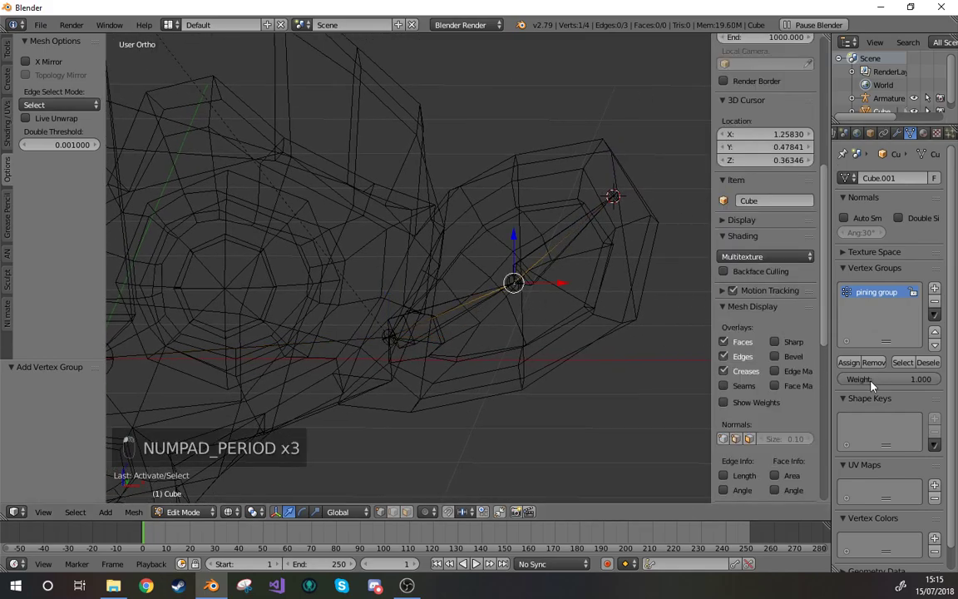
{"action": "left_click", "coordinate": [869, 380]}
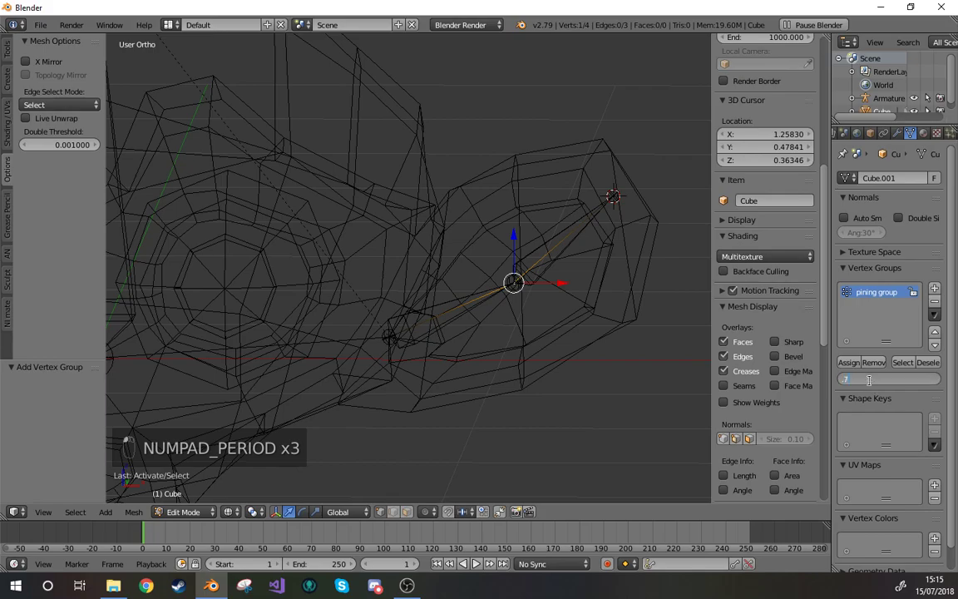
{"action": "type", "text": ".7"}
{"action": "key", "text": "Return"}
{"action": "right_click", "coordinate": [613, 195]}
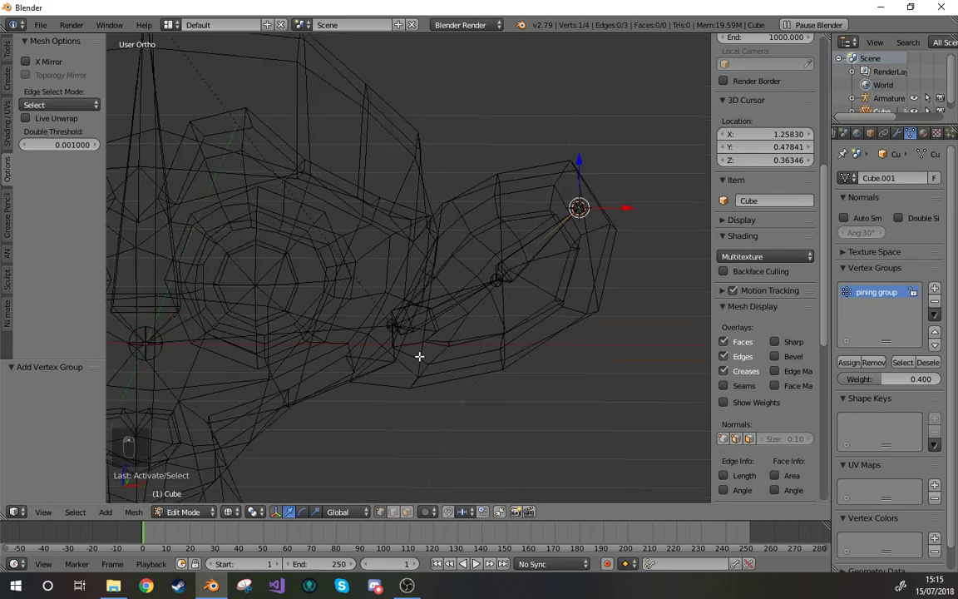
Step: Add Cloth physics to the edge chain object in Object Mode and enable pinning with the "pining group" vertex group
{"action": "key", "text": "Tab"}
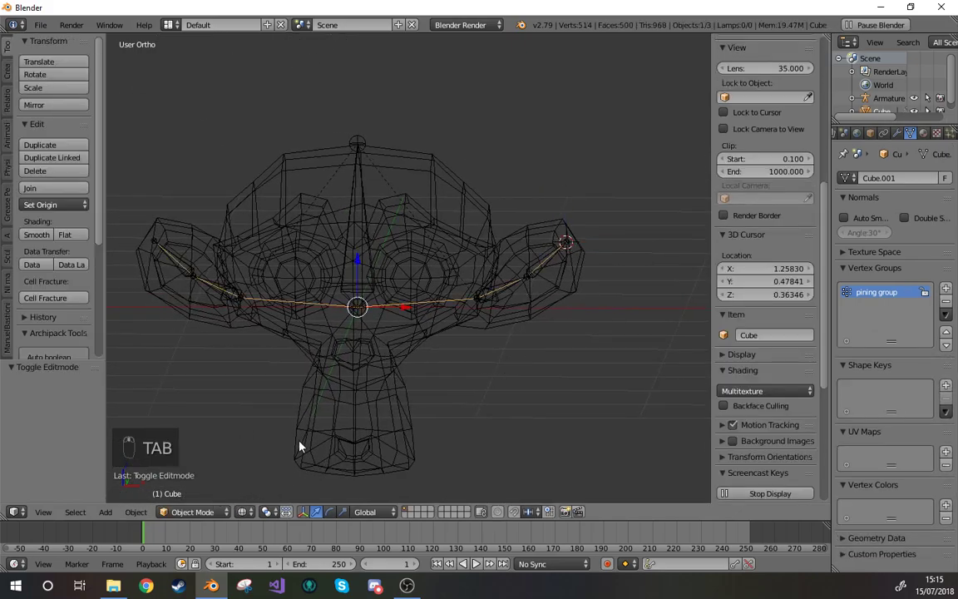
{"action": "key", "text": "g"}
{"action": "right_click", "coordinate": [436, 243]}
{"action": "scroll", "coordinate": [925, 138], "scroll_direction": "down", "scroll_amount": 2}
{"action": "left_click", "coordinate": [923, 134]}
{"action": "left_click", "coordinate": [912, 133]}
{"action": "left_click", "coordinate": [923, 133]}
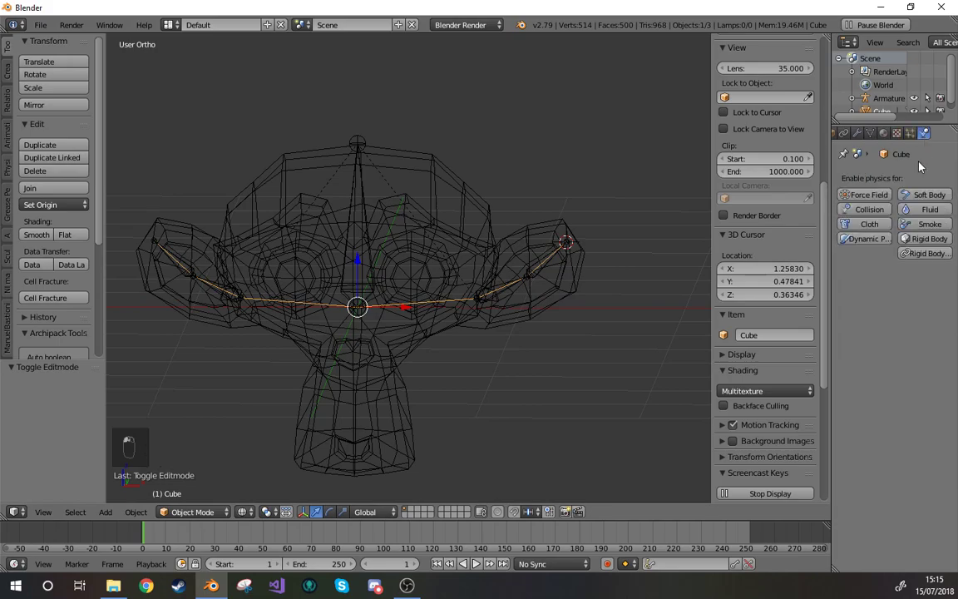
{"action": "left_click", "coordinate": [866, 225]}
{"action": "left_click", "coordinate": [865, 406]}
{"action": "left_click", "coordinate": [865, 418]}
{"action": "left_click", "coordinate": [858, 437]}
Step: Play the cloth simulation repeatedly and try moving the edge chain during playback to examine how the ear edges react
{"action": "middle_click_drag", "start_coordinate": [611, 382], "coordinate": [579, 376]}
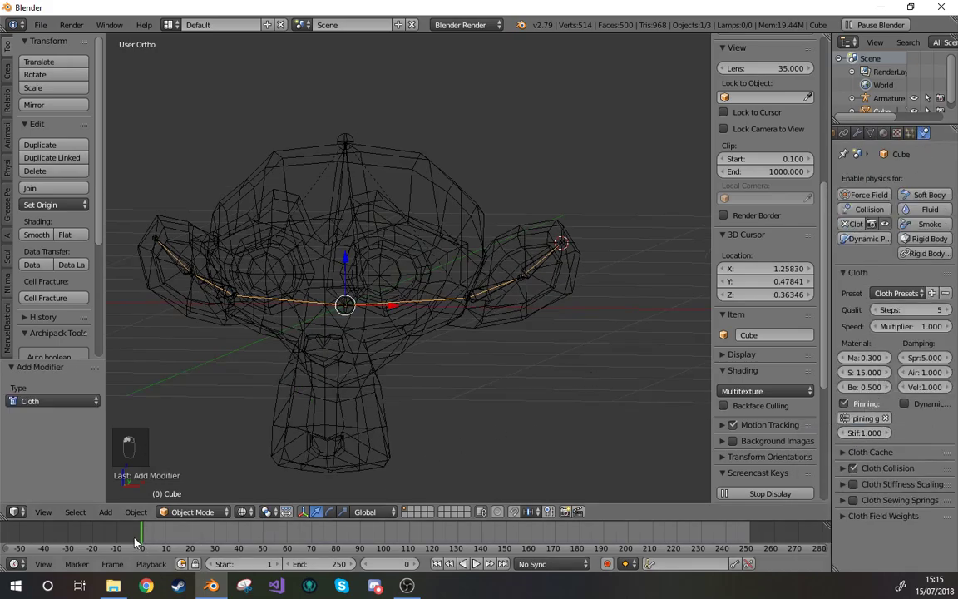
{"action": "key", "text": "alt+a"}
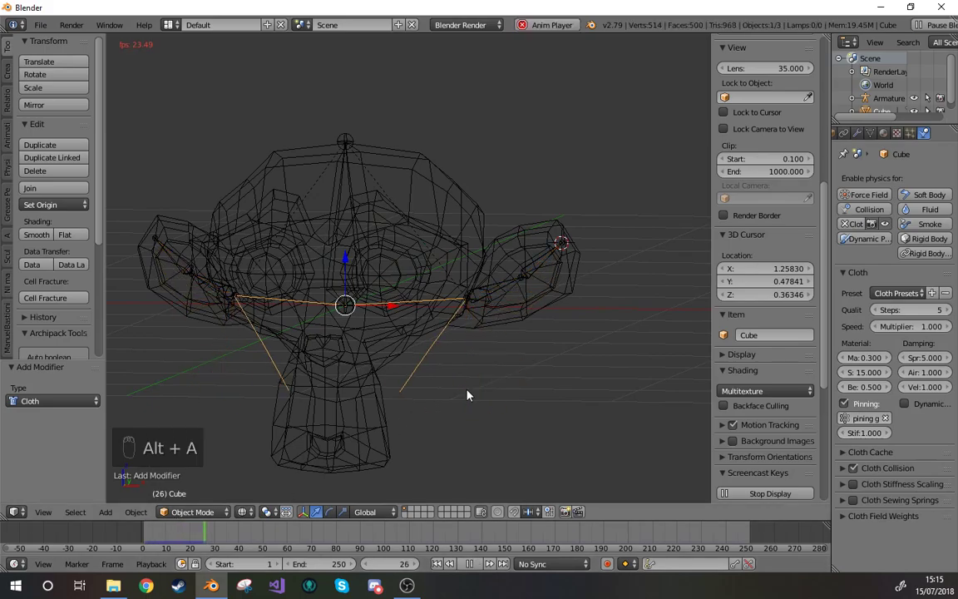
{"action": "key", "text": "g"}
{"action": "right_click", "coordinate": [441, 361]}
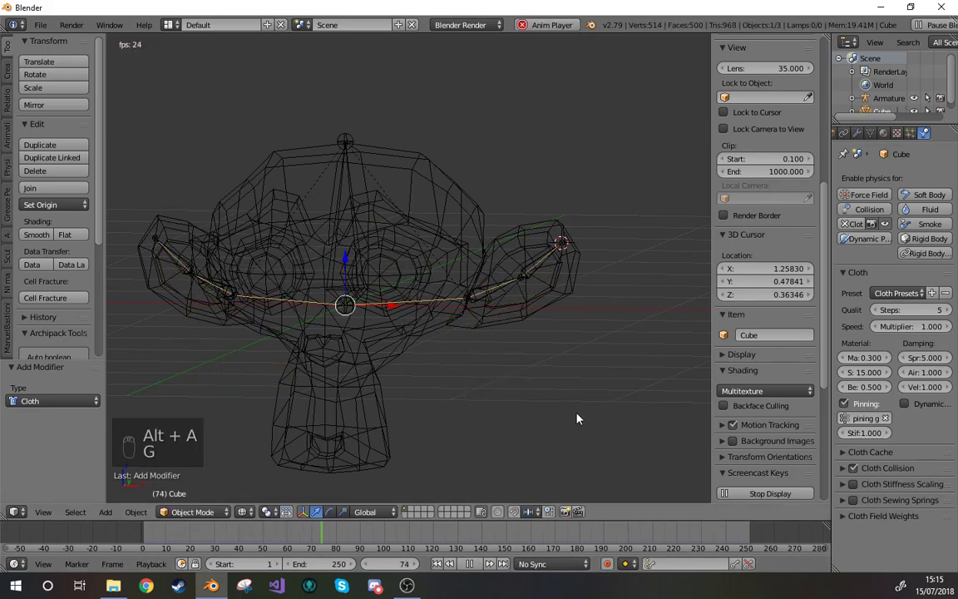
{"action": "key", "text": "alt+a"}
{"action": "key", "text": "alt+a"}
{"action": "key", "text": "g"}
{"action": "right_click", "coordinate": [557, 373]}
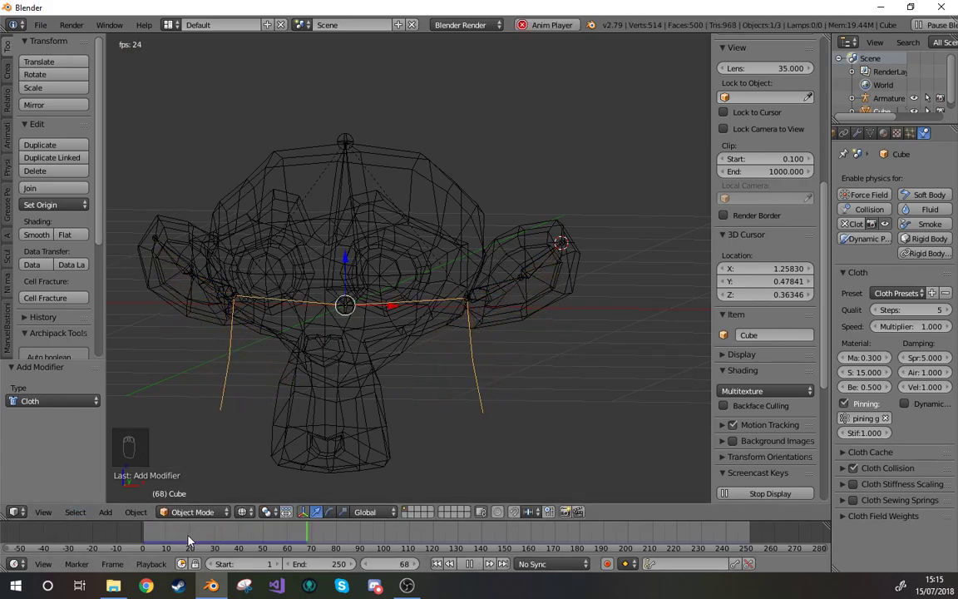
{"action": "key", "text": "alt+a"}
{"action": "key", "text": "alt+a"}
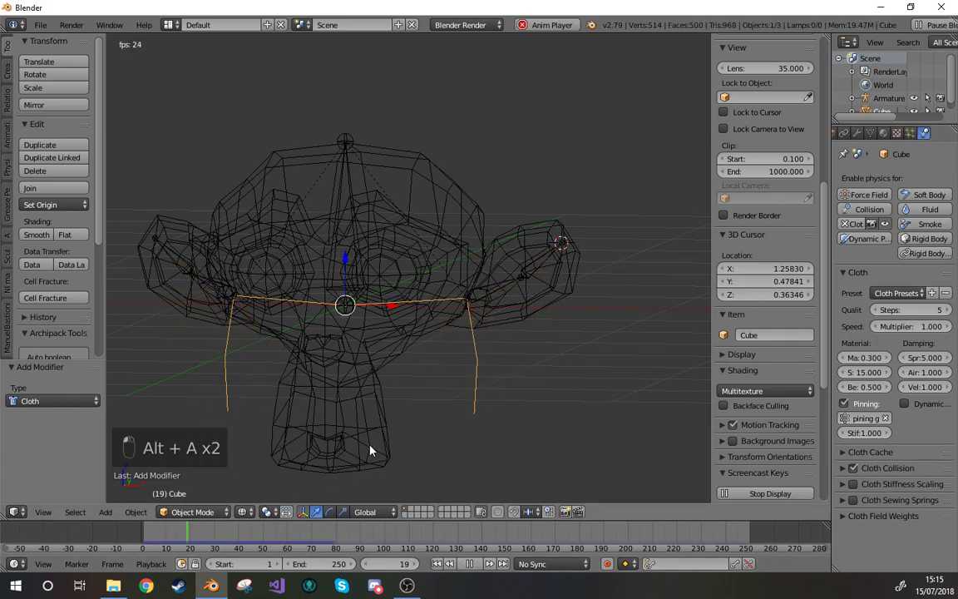
Step: Set the cloth's pinning stiffness to 8.6 and replay the simulation while trying to move the chain
{"action": "key", "text": "alt+a"}
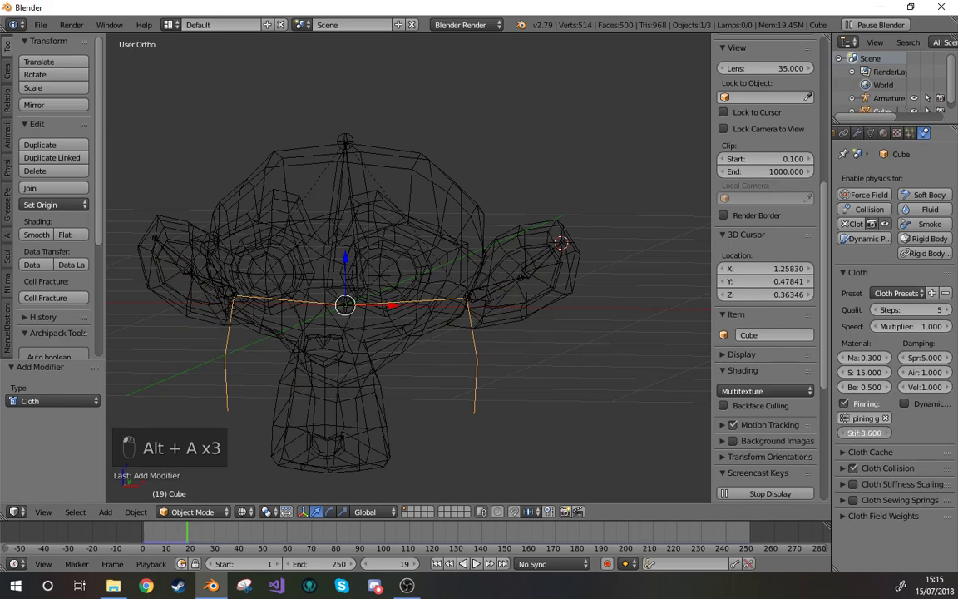
{"action": "key", "text": "alt+a"}
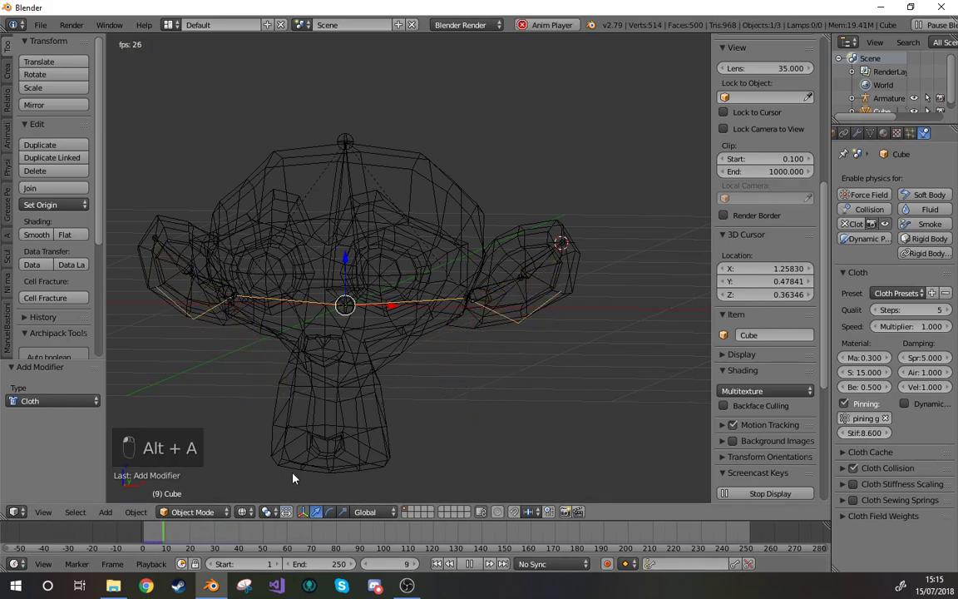
{"action": "key", "text": "g"}
{"action": "key", "text": "alt+a"}
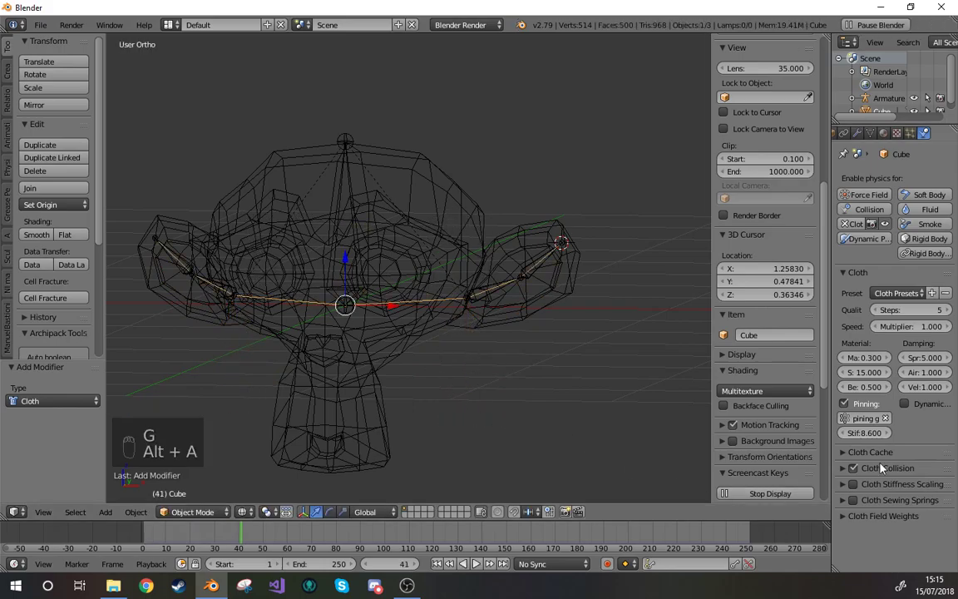
Step: Set the cloth's pinning stiffness to 16.83 and replay the simulation from the start
{"action": "key", "text": "Tab"}
{"action": "key", "text": "a"}
{"action": "key", "text": "a"}
{"action": "scroll", "coordinate": [580, 312], "scroll_direction": "up", "scroll_amount": 4}
{"action": "key", "text": "a"}
{"action": "key", "text": "a"}
{"action": "key", "text": "Tab"}
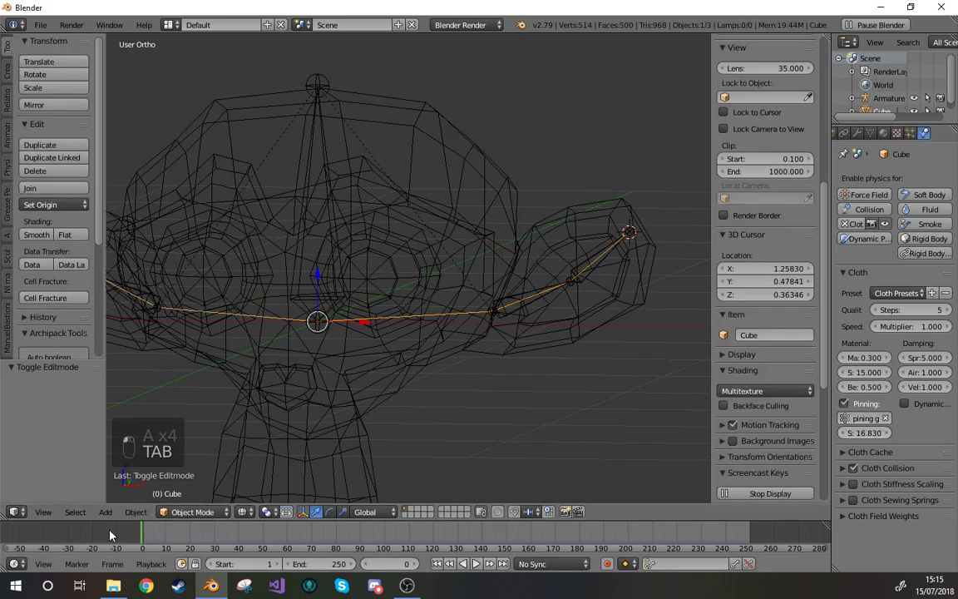
{"action": "key", "text": "alt+a"}
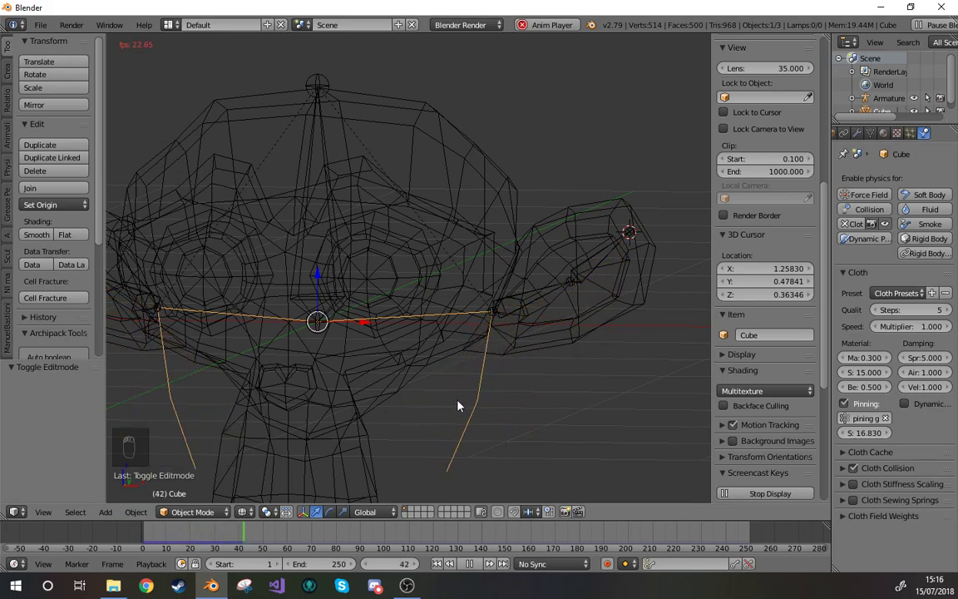
Step: Set the cloth material's mass to 4.4 and replay the simulation while trying to move the chain
{"action": "key", "text": "alt+a"}
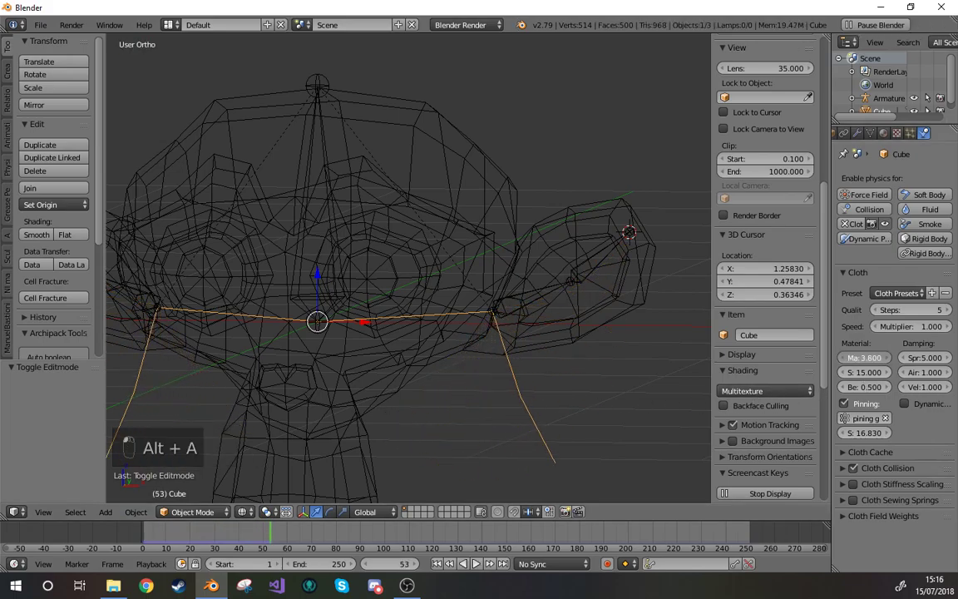
{"action": "key", "text": "alt+a"}
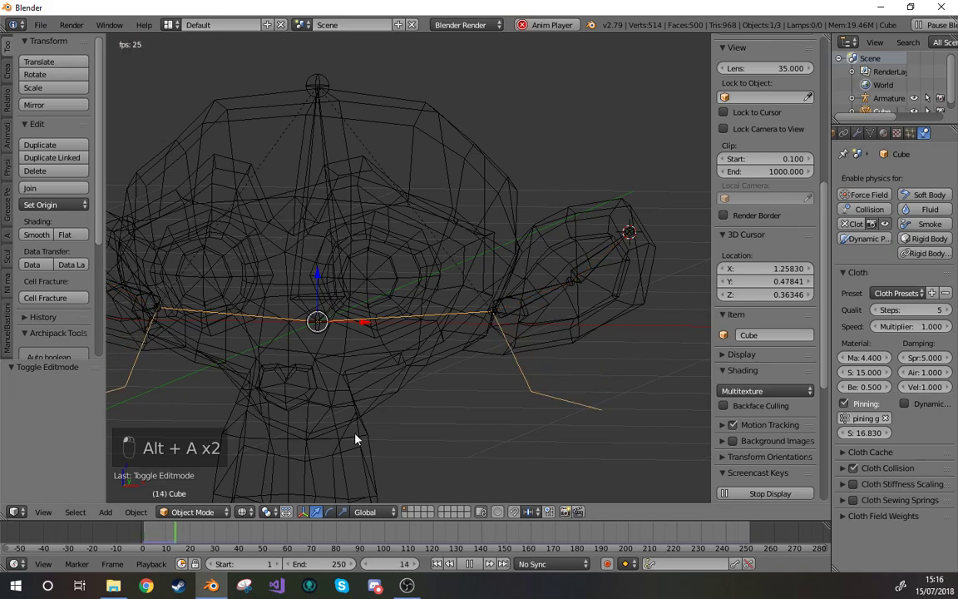
{"action": "key", "text": "g"}
{"action": "right_click", "coordinate": [407, 358]}
{"action": "key", "text": "alt+a"}
Step: Assign the chain's ear tip vertex to the "pining group" vertex group at weight 0.400 in Edit Mode
{"action": "key", "text": "Tab"}
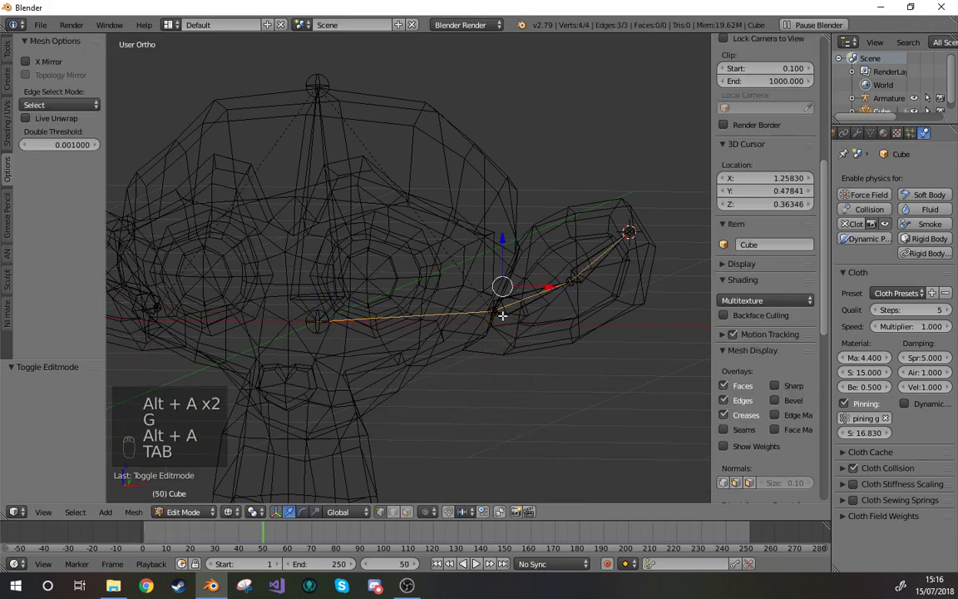
{"action": "right_click", "coordinate": [501, 316]}
{"action": "left_click", "coordinate": [869, 133]}
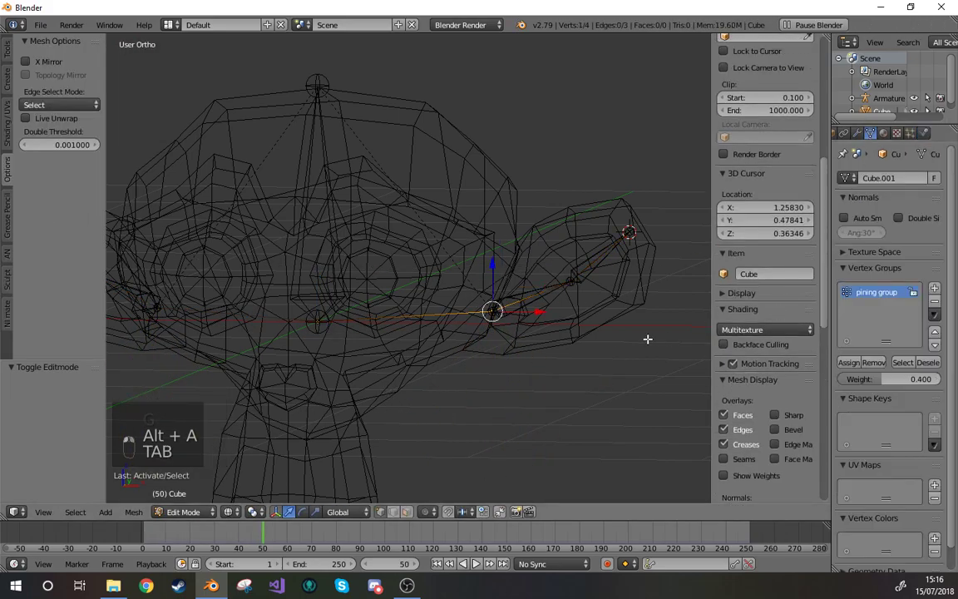
{"action": "right_click", "coordinate": [563, 286]}
{"action": "middle_click_drag", "start_coordinate": [598, 351], "coordinate": [510, 359], "text": "shift"}
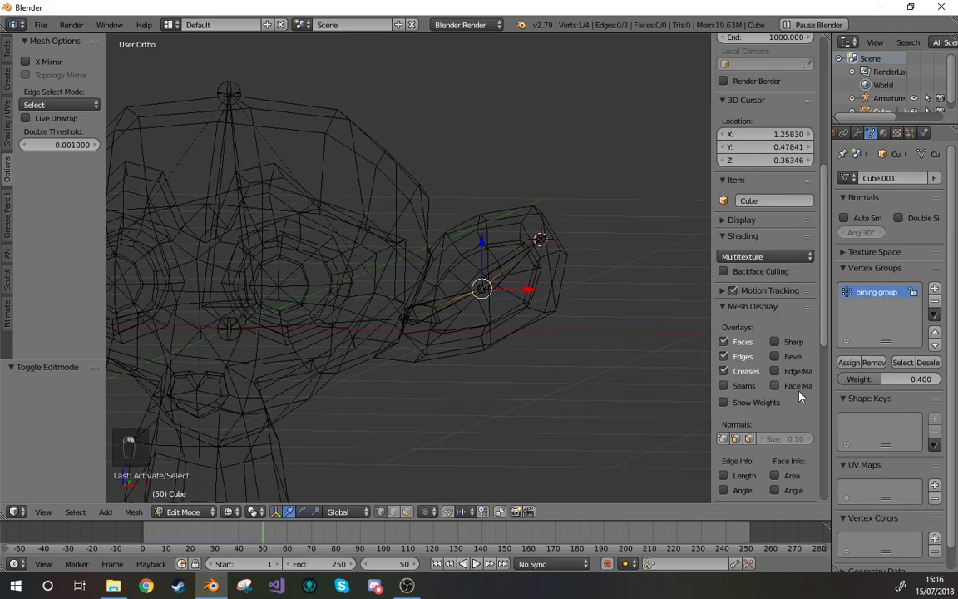
{"action": "left_click", "coordinate": [848, 363]}
{"action": "scroll", "coordinate": [769, 327], "scroll_direction": "up", "scroll_amount": 2}
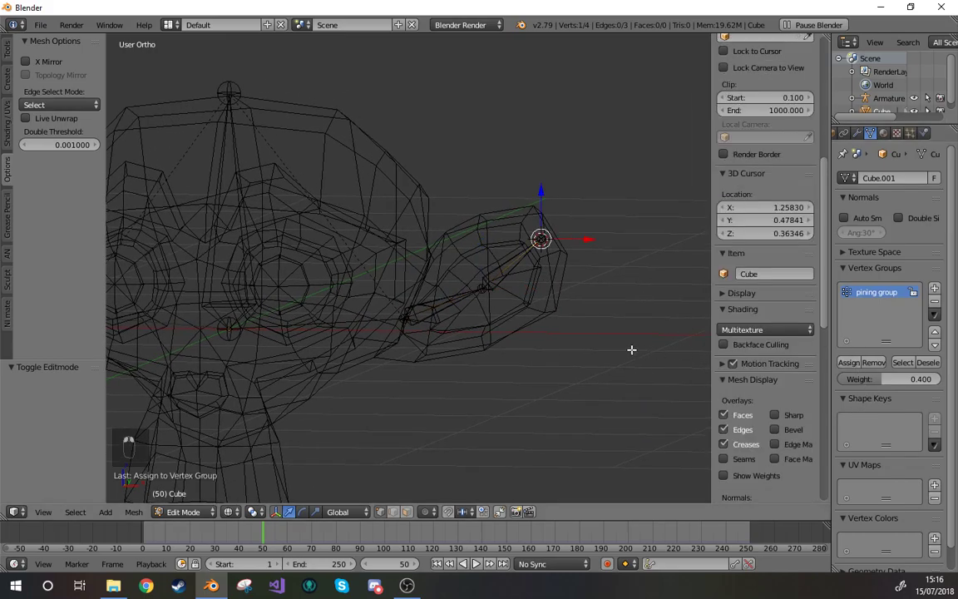
Step: Assign the chain's middle ear vertex to the "pining group" vertex group at weight 0.700 and return to Object Mode
{"action": "right_click", "coordinate": [490, 287]}
{"action": "scroll", "coordinate": [764, 378], "scroll_direction": "down", "scroll_amount": 2}
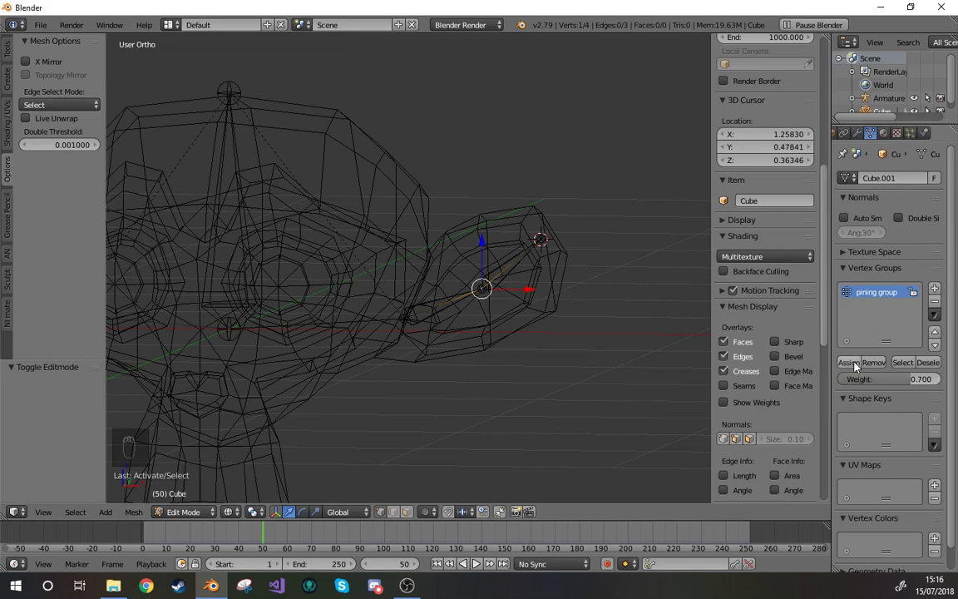
{"action": "left_click", "coordinate": [856, 364]}
{"action": "key", "text": "Tab"}
{"action": "middle_click_drag", "start_coordinate": [460, 340], "coordinate": [563, 324], "text": "shift"}
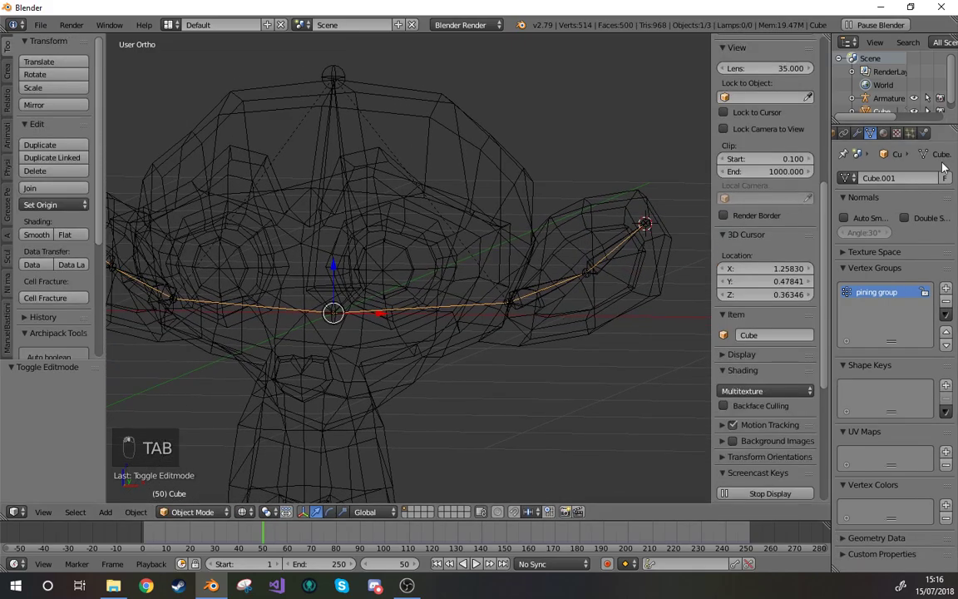
Step: Play the cloth simulation and try moving the edge chain to test its new pin weights
{"action": "left_click", "coordinate": [921, 134]}
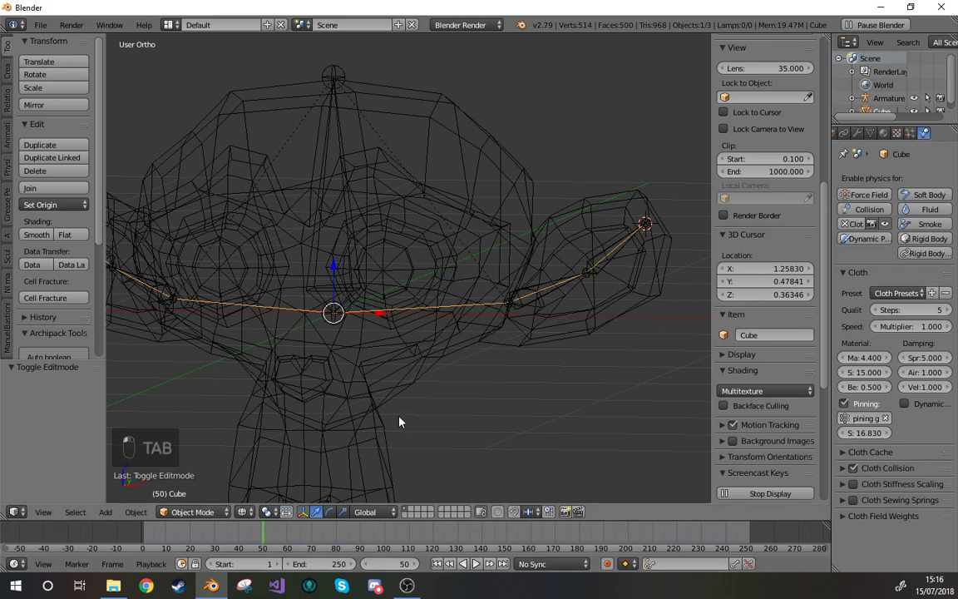
{"action": "key", "text": "alt+a"}
{"action": "key", "text": "g"}
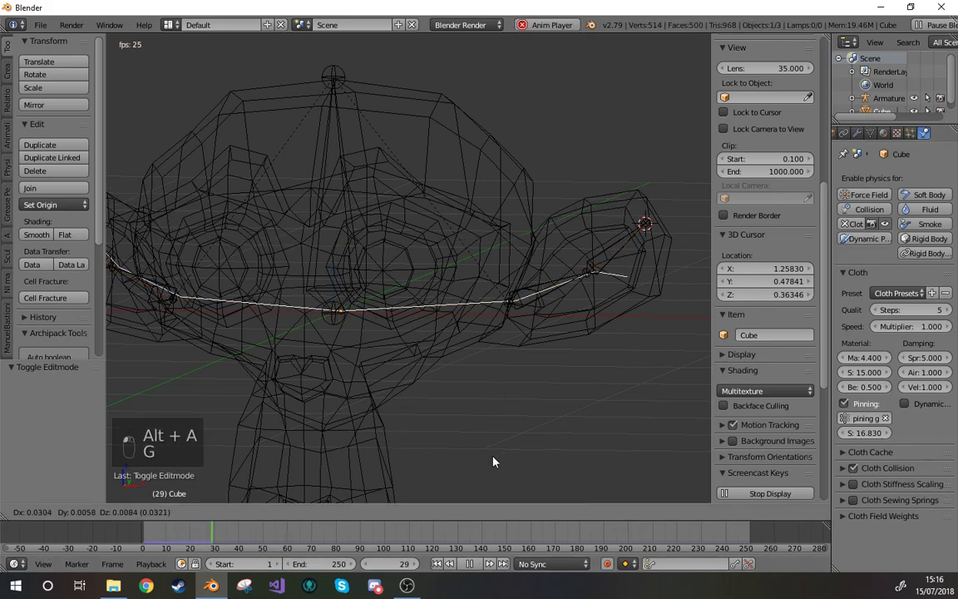
{"action": "key", "text": "g"}
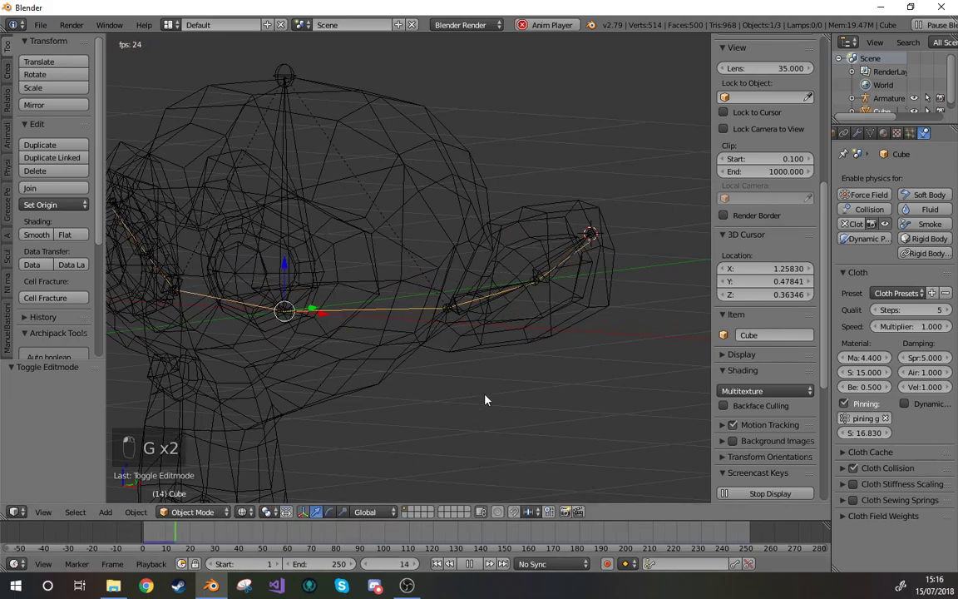
{"action": "key", "text": "g"}
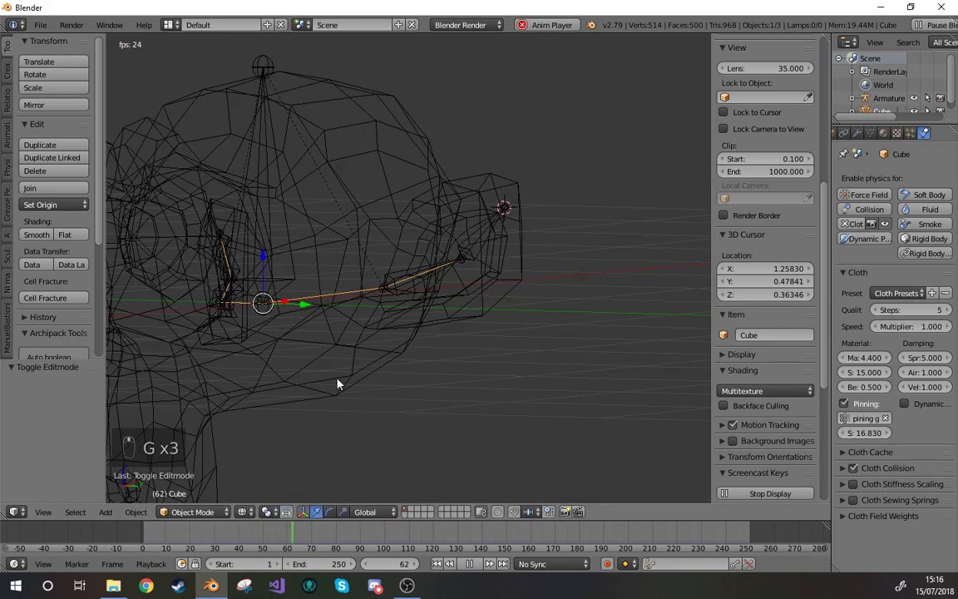
{"action": "key", "text": "alt+a"}
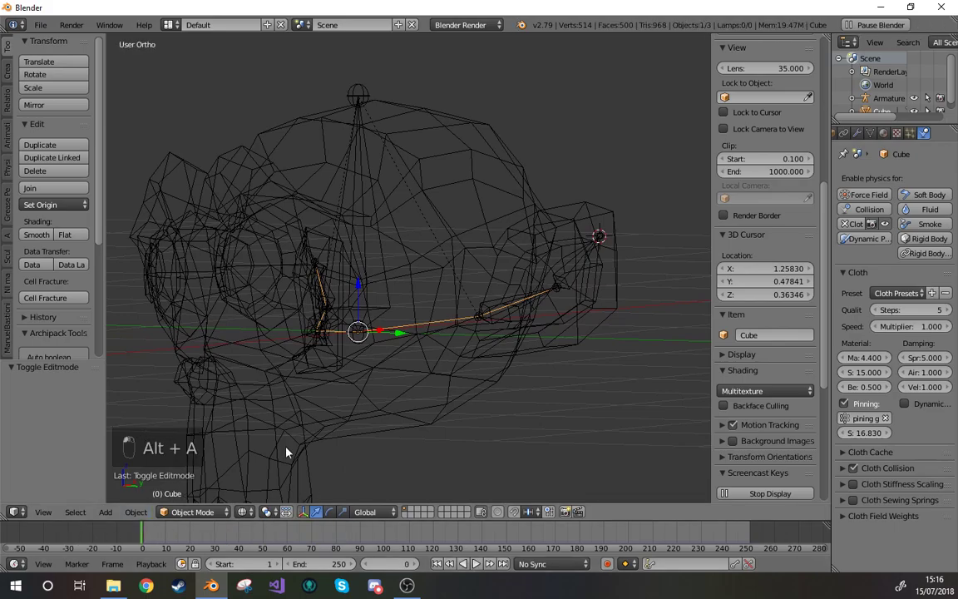
Step: Widen the cloth settings area, test the simulation while rotating the chain, and return to frame 0
{"action": "middle_click_drag", "start_coordinate": [559, 315], "coordinate": [628, 319]}
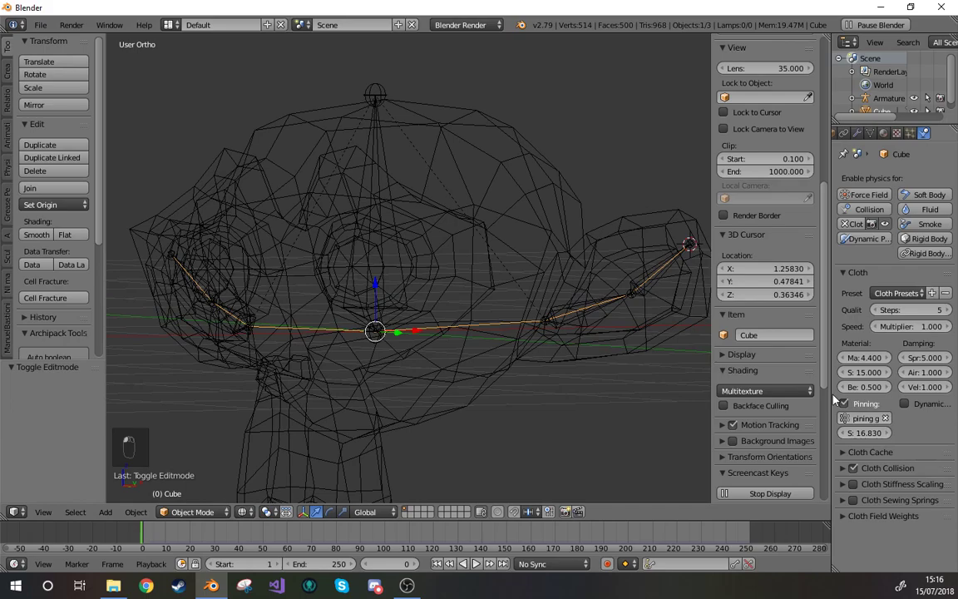
{"action": "left_click_drag", "start_coordinate": [828, 395], "coordinate": [770, 402]}
{"action": "middle_click_drag", "start_coordinate": [453, 335], "coordinate": [397, 330], "text": "shift"}
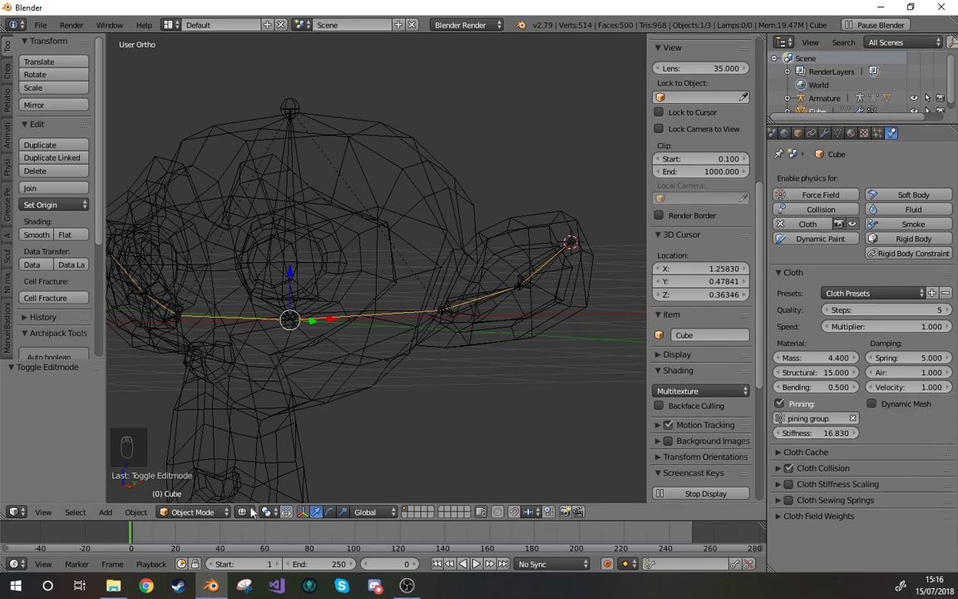
{"action": "key", "text": "alt+a"}
{"action": "key", "text": "r"}
{"action": "key", "text": "alt+a"}
{"action": "left_click", "coordinate": [129, 534]}
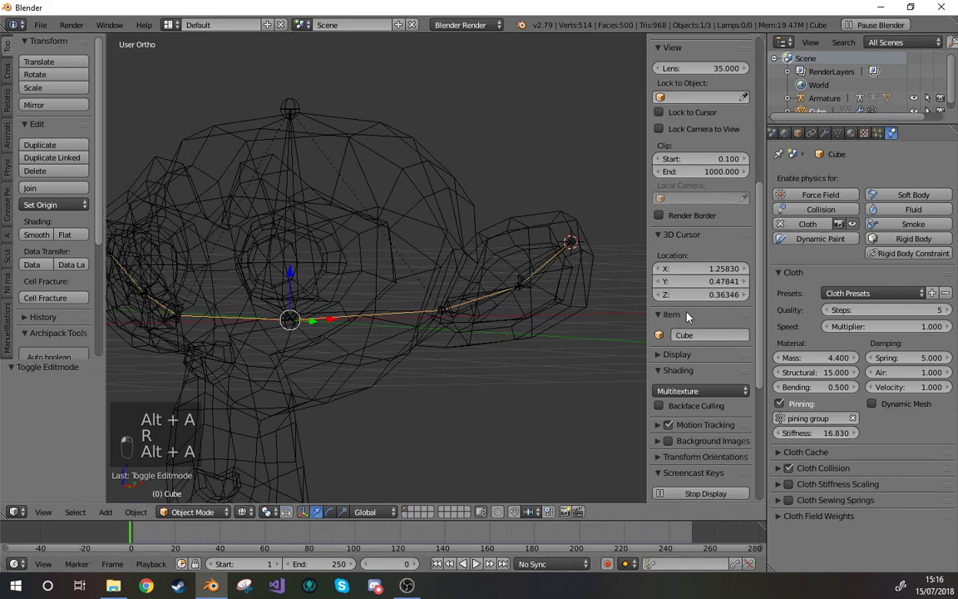
Step: Apply the Mirror modifier to the edge chain, keeping its Cloth modifier live
{"action": "left_click", "coordinate": [838, 133]}
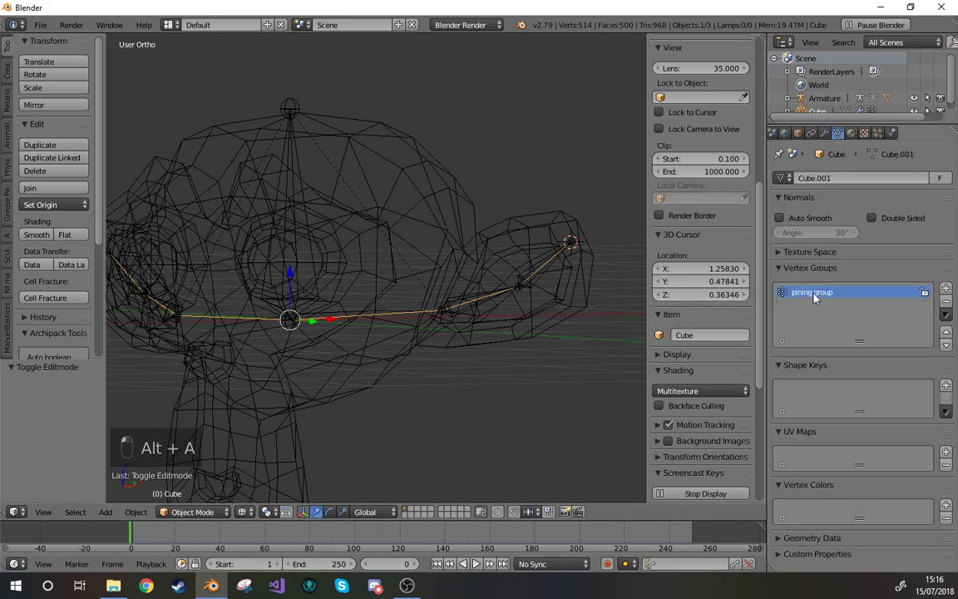
{"action": "middle_click_drag", "start_coordinate": [266, 334], "coordinate": [302, 298]}
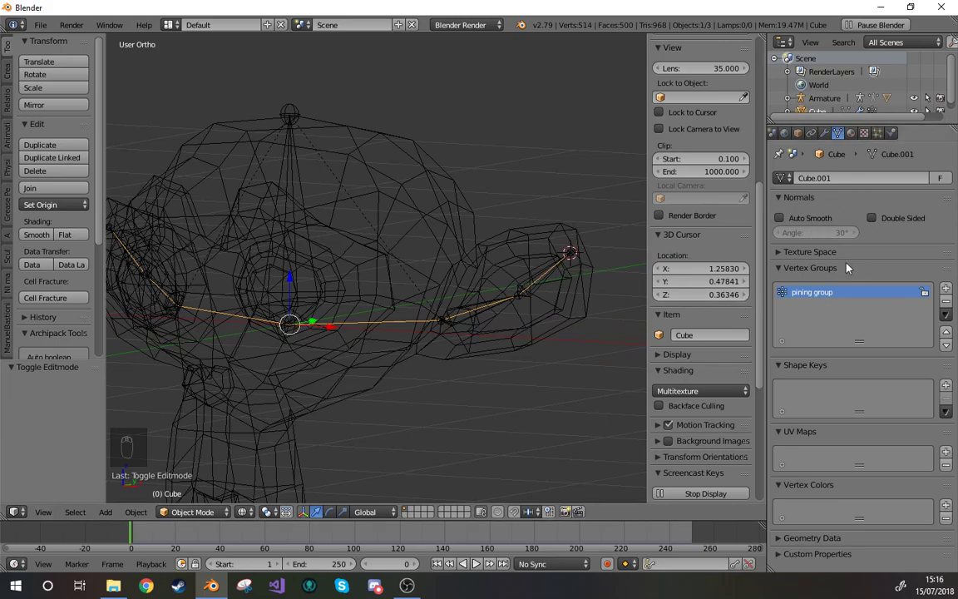
{"action": "left_click", "coordinate": [892, 134]}
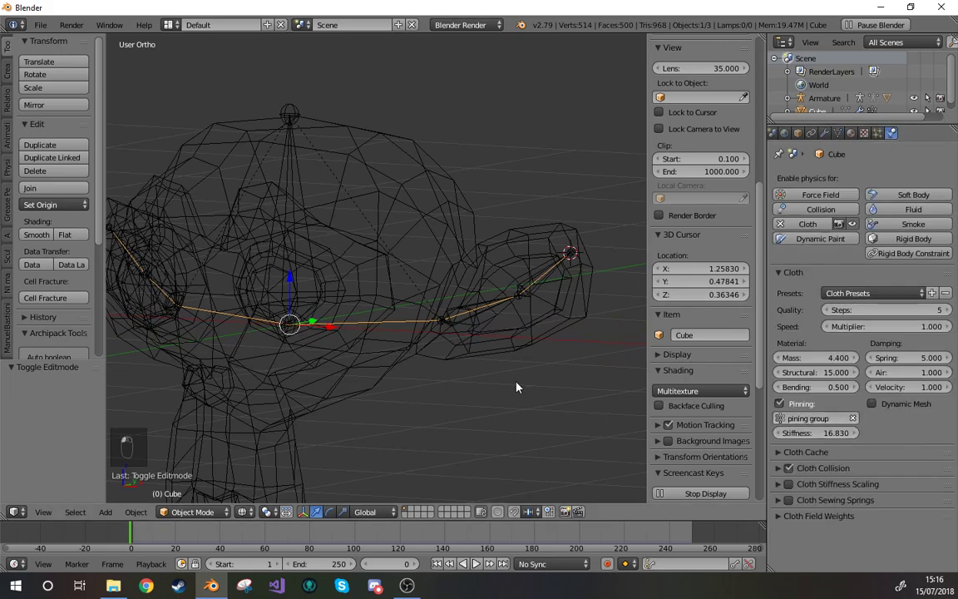
{"action": "middle_click_drag", "start_coordinate": [438, 314], "coordinate": [345, 298]}
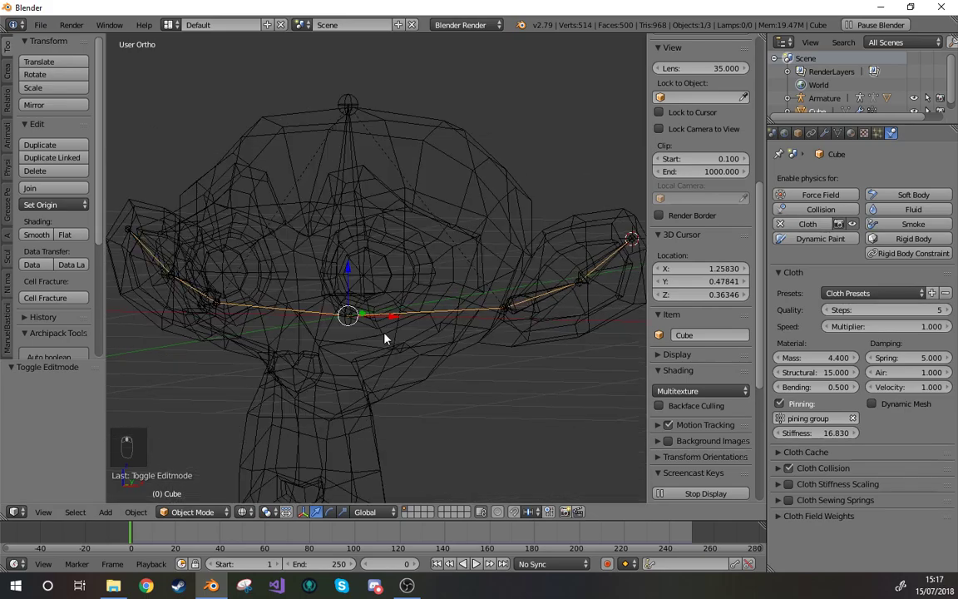
{"action": "left_click", "coordinate": [824, 133]}
{"action": "left_click", "coordinate": [817, 218]}
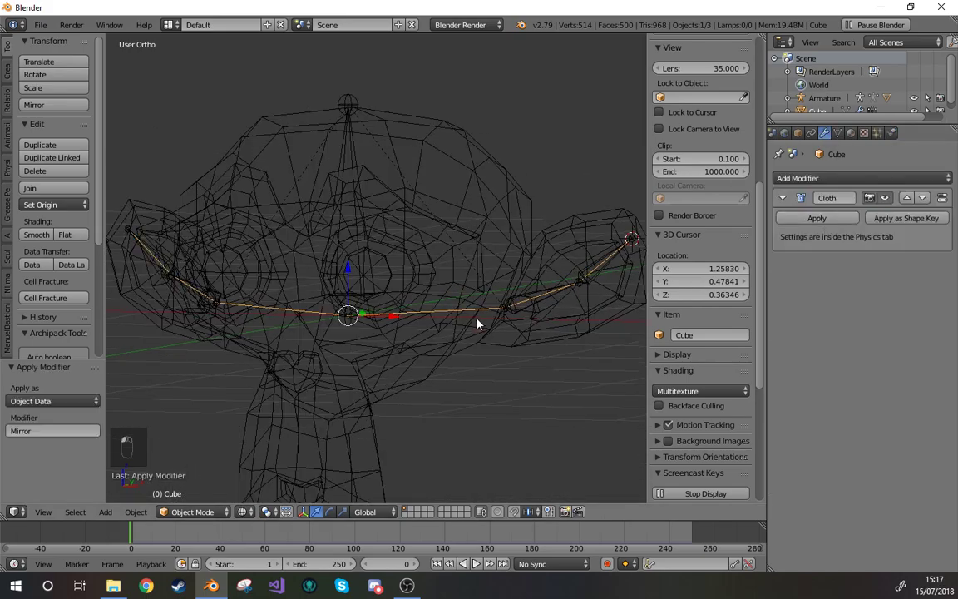
{"action": "key", "text": "KP_1"}
{"action": "key", "text": "KP_2"}
{"action": "key", "text": "KP_1"}
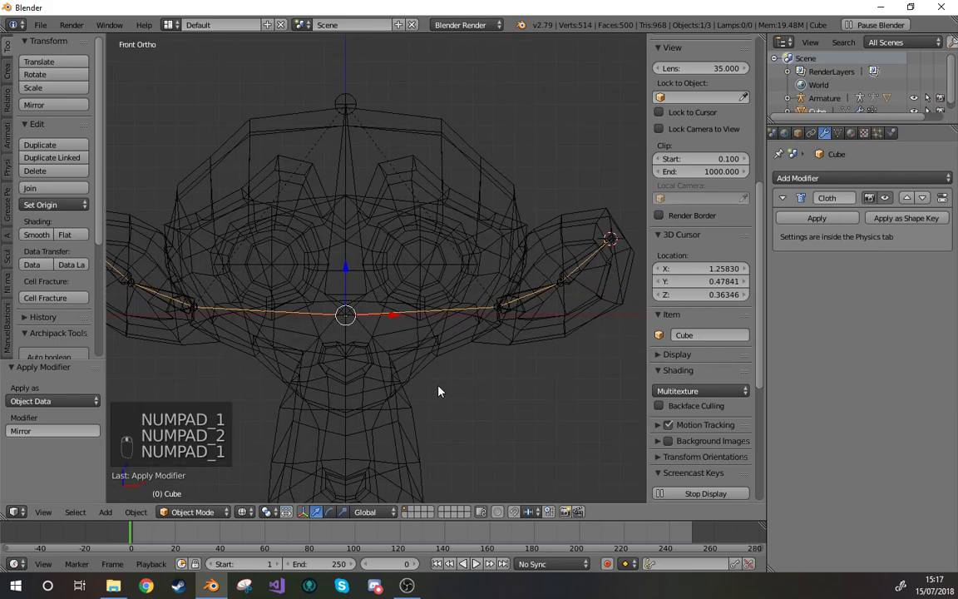
{"action": "middle_click_drag", "start_coordinate": [471, 310], "coordinate": [440, 336]}
{"action": "key", "text": "Tab"}
{"action": "key", "text": "Tab"}
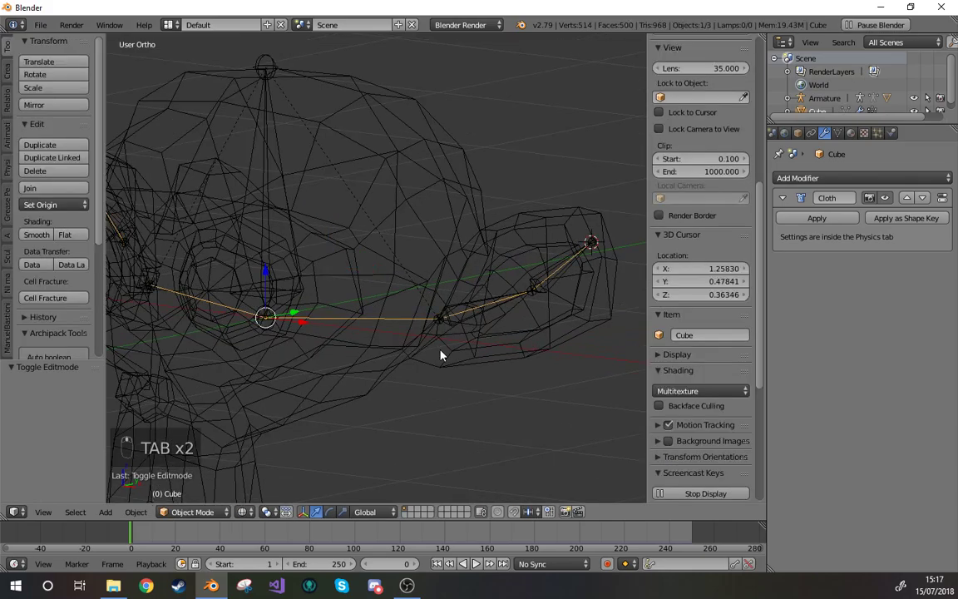
{"action": "key", "text": "Tab"}
{"action": "scroll", "coordinate": [440, 350], "scroll_direction": "up", "scroll_amount": 4}
{"action": "right_click", "coordinate": [483, 355]}
{"action": "key", "text": "shift+s"}
{"action": "left_click", "coordinate": [476, 403]}
{"action": "key", "text": "Tab"}
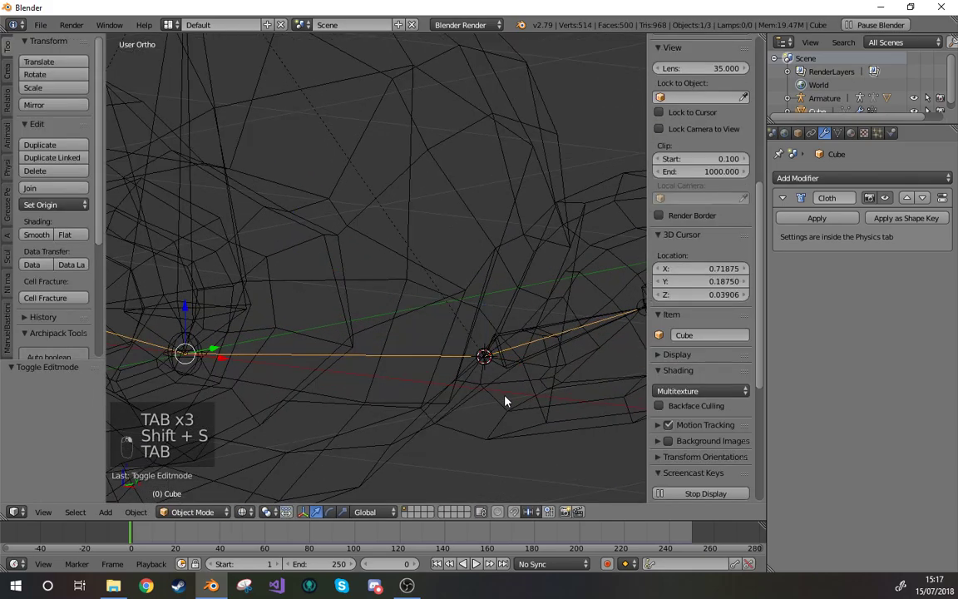
{"action": "scroll", "coordinate": [505, 391], "scroll_direction": "down", "scroll_amount": 3}
{"action": "key", "text": "shift+a"}
{"action": "mouse_move", "coordinate": [512, 374]}
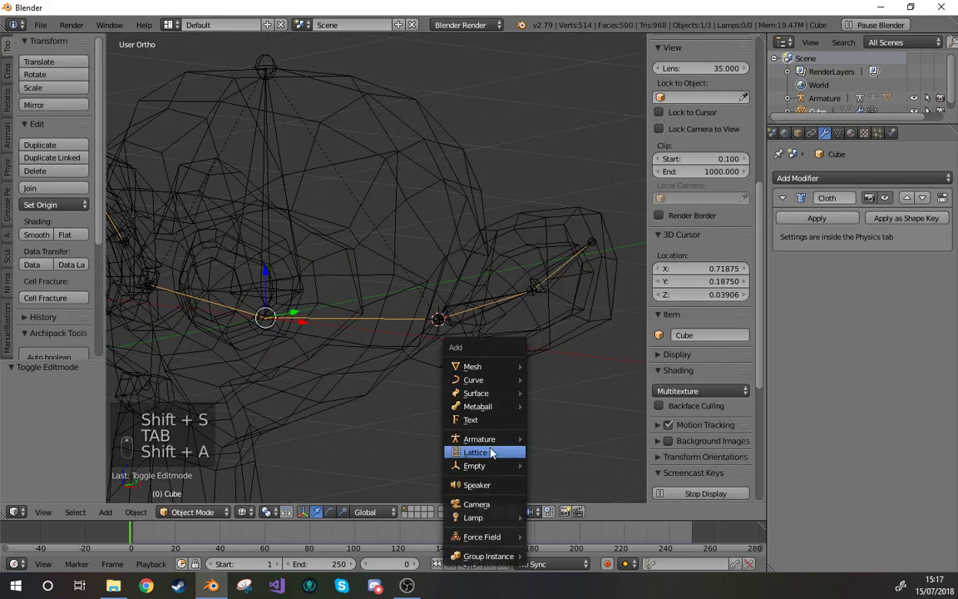
{"action": "mouse_move", "coordinate": [499, 439]}
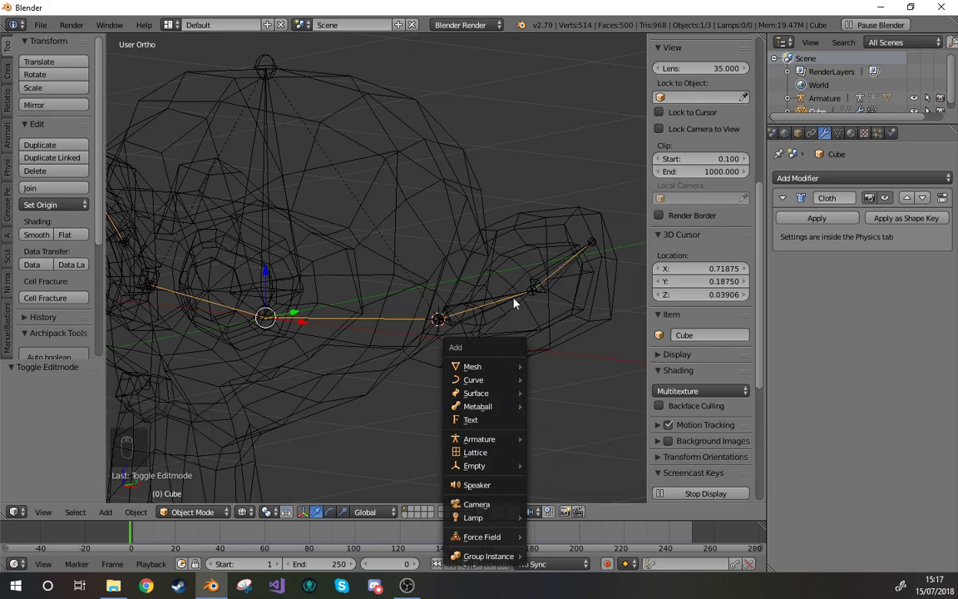
Step: Snap the 3D cursor to the chain's middle ear vertex on the +X side and add a Plain Axes empty there
{"action": "key", "text": "Tab"}
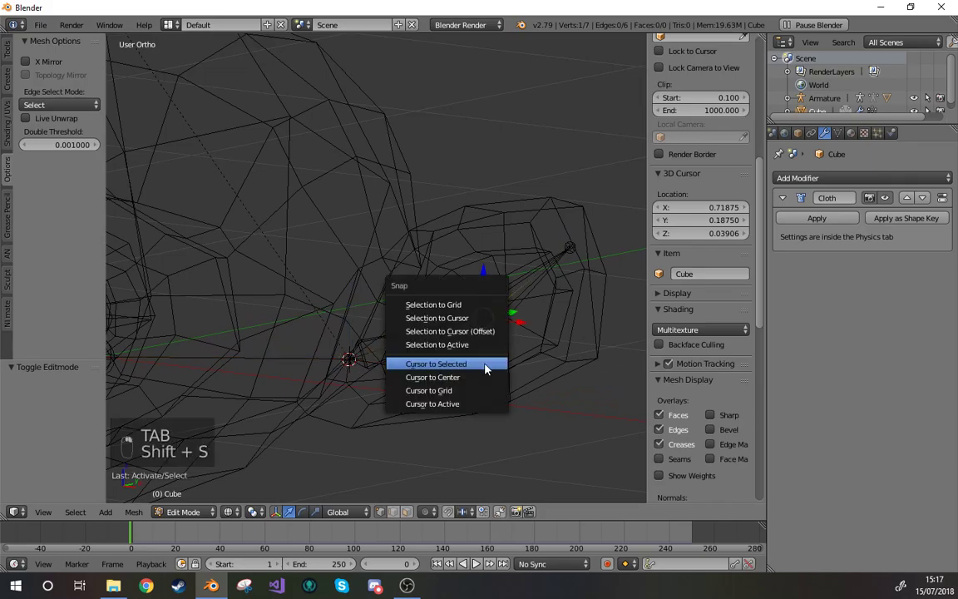
{"action": "left_click", "coordinate": [486, 366]}
{"action": "key", "text": "Tab"}
{"action": "key", "text": "shift+a"}
{"action": "mouse_move", "coordinate": [463, 462]}
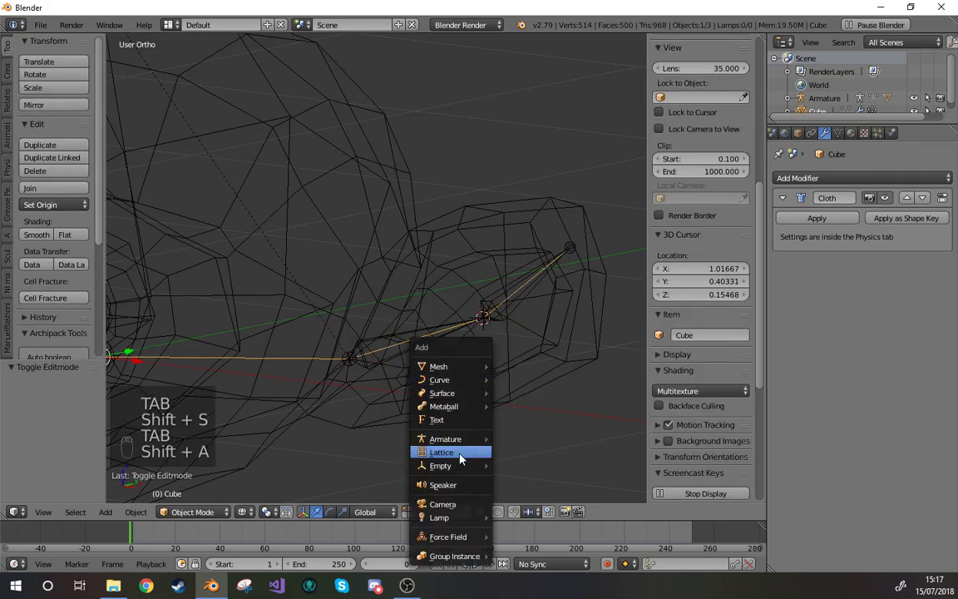
{"action": "left_click", "coordinate": [525, 362]}
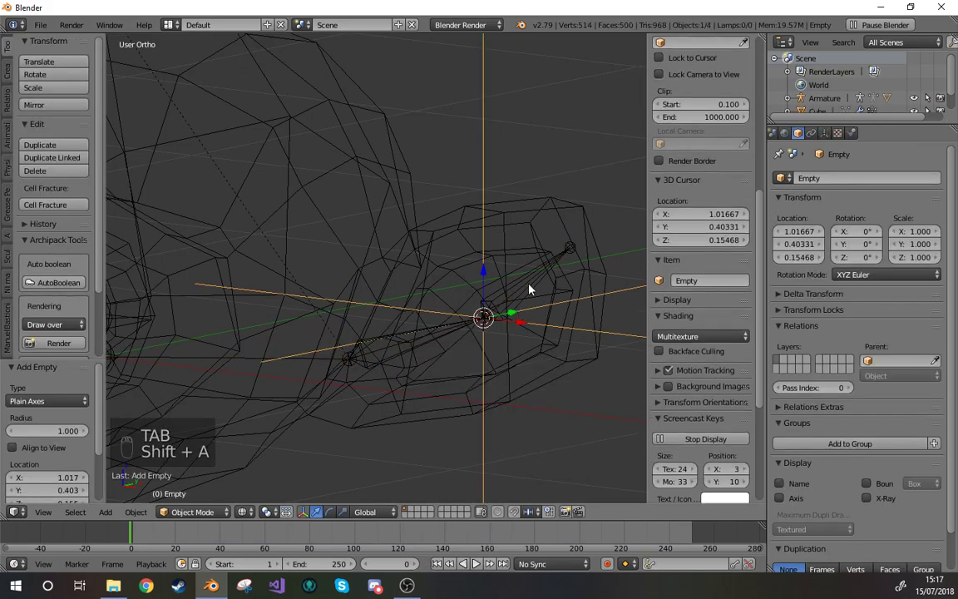
Step: Snap the 3D cursor to the chain's ear tip vertex on the +X side and add an empty there
{"action": "right_click", "coordinate": [544, 278]}
{"action": "key", "text": "Tab"}
{"action": "key", "text": "shift+s"}
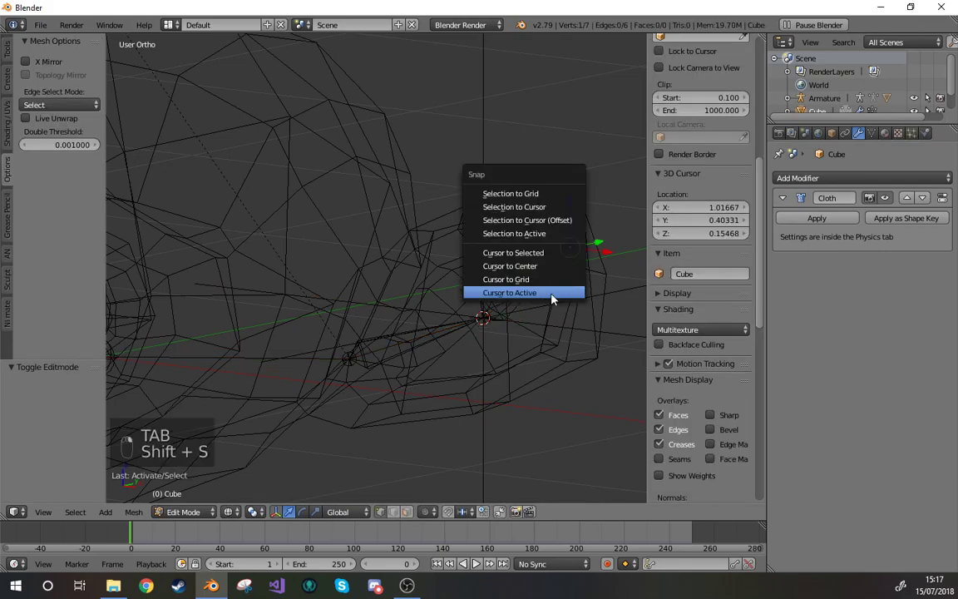
{"action": "left_click", "coordinate": [557, 251]}
{"action": "key", "text": "Tab"}
{"action": "key", "text": "shift+a"}
{"action": "mouse_move", "coordinate": [525, 376]}
{"action": "left_click", "coordinate": [584, 374]}
Step: Snap the 3D cursor to the chain's middle ear vertex on the -X side and add a Plain Axes empty there
{"action": "middle_click_drag", "start_coordinate": [541, 379], "coordinate": [303, 328]}
{"action": "right_click", "coordinate": [303, 328]}
{"action": "key", "text": "Tab"}
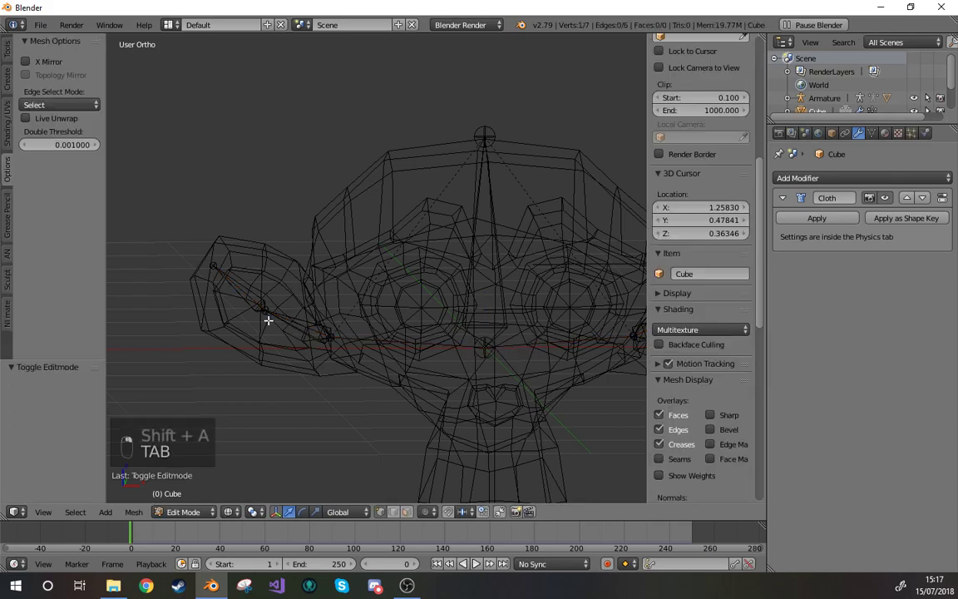
{"action": "scroll", "coordinate": [270, 321], "scroll_direction": "up", "scroll_amount": 2}
{"action": "right_click", "coordinate": [215, 328]}
{"action": "key", "text": "shift+s"}
{"action": "left_click", "coordinate": [222, 381]}
{"action": "middle_click_drag", "start_coordinate": [222, 381], "coordinate": [395, 381], "text": "shift"}
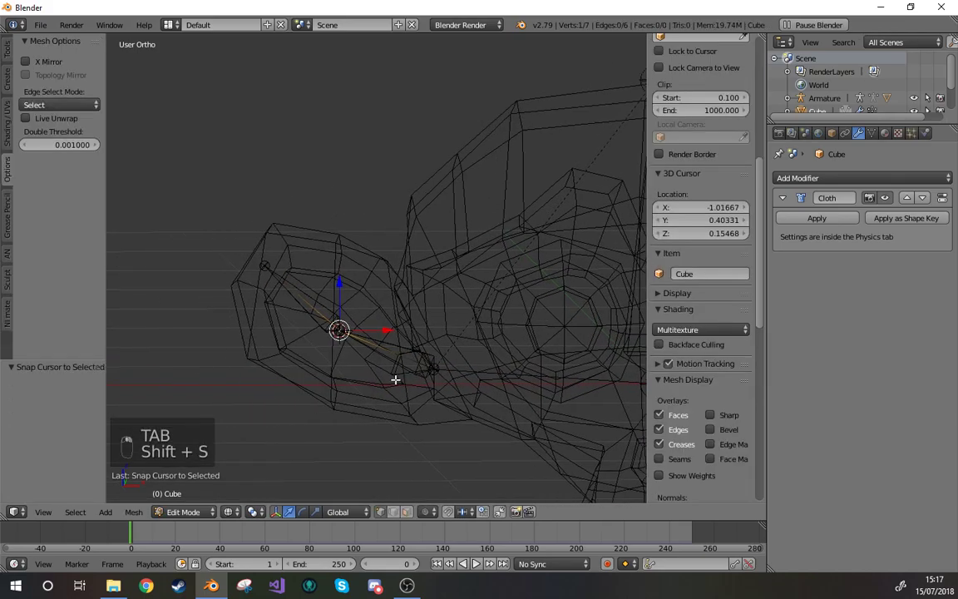
{"action": "key", "text": "Tab"}
{"action": "key", "text": "shift+a"}
{"action": "mouse_move", "coordinate": [380, 391]}
{"action": "left_click", "coordinate": [448, 380]}
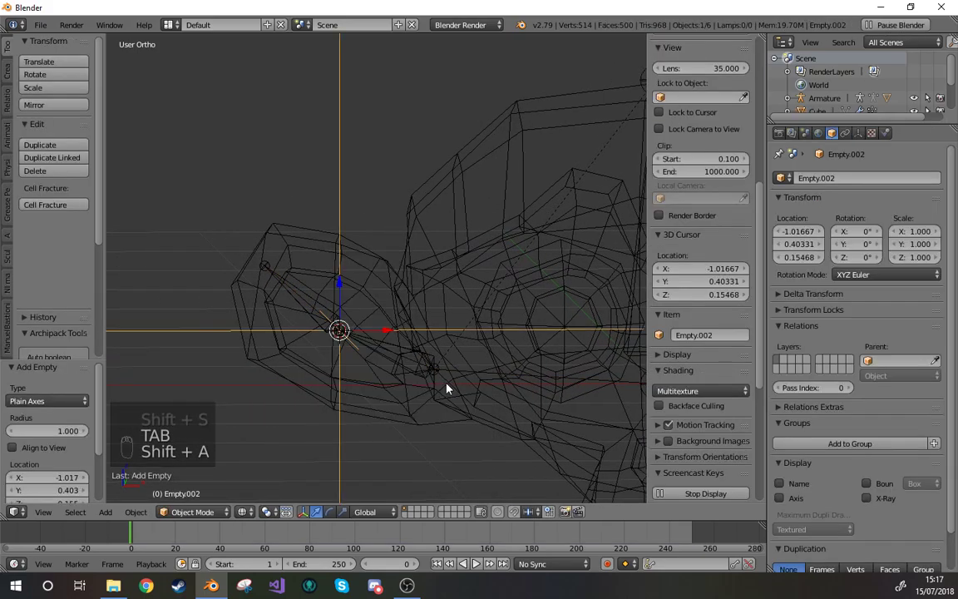
Step: Snap the 3D cursor to the chain's ear tip vertex on the -X side and add an empty there
{"action": "key", "text": "Tab"}
{"action": "right_click", "coordinate": [267, 267]}
{"action": "right_click", "coordinate": [267, 270]}
{"action": "right_click", "coordinate": [267, 271]}
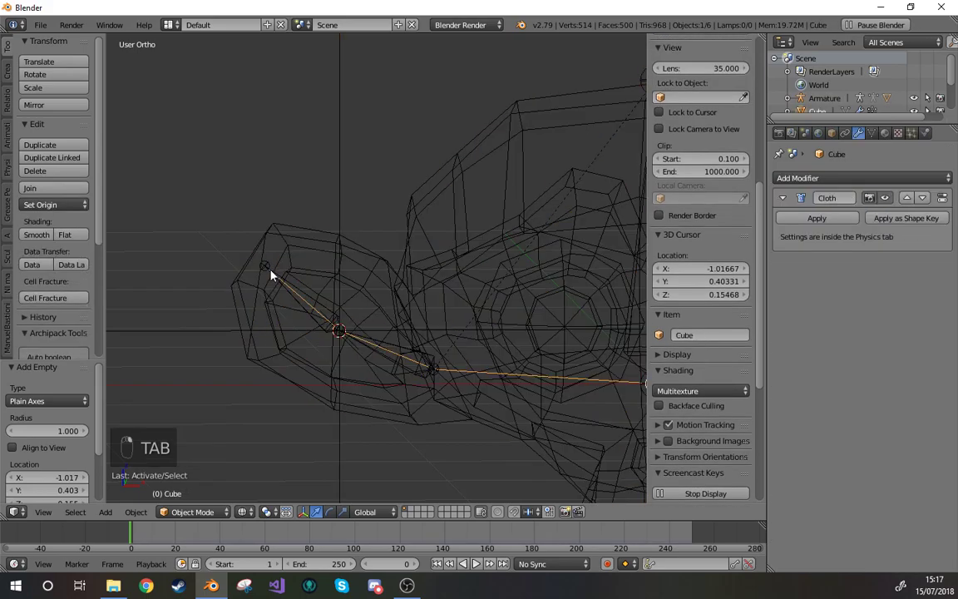
{"action": "key", "text": "Tab"}
{"action": "right_click", "coordinate": [266, 267]}
{"action": "key", "text": "shift+s"}
{"action": "left_click", "coordinate": [273, 266]}
{"action": "key", "text": "Tab"}
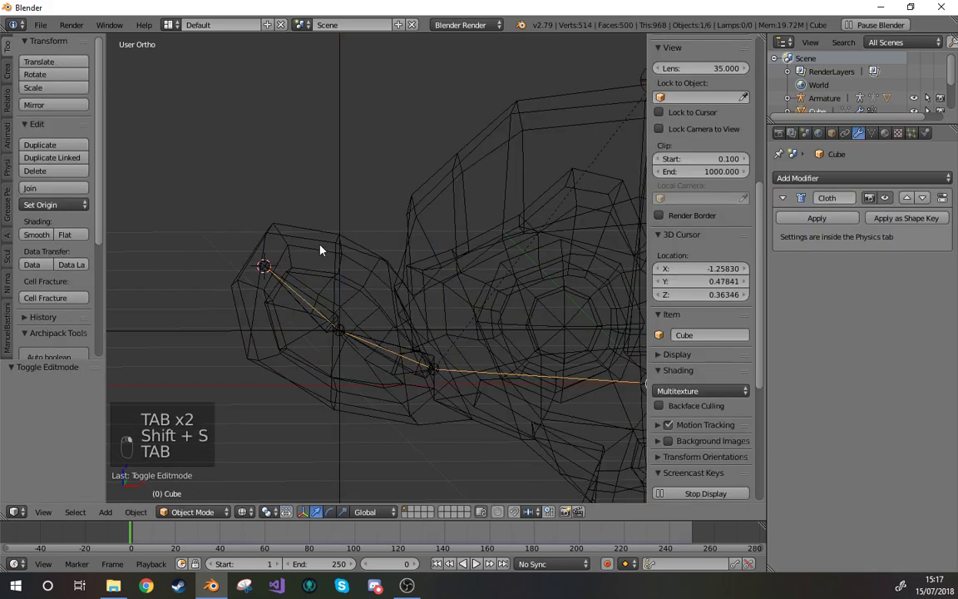
{"action": "key", "text": "shift+a"}
{"action": "mouse_move", "coordinate": [321, 246]}
Step: Select the armature and switch it to Pose Mode with the ear1.l bone active
{"action": "mouse_move", "coordinate": [438, 273]}
{"action": "middle_mouse_down"}
{"action": "mouse_move", "coordinate": [421, 348]}
{"action": "mouse_move", "coordinate": [443, 391]}
{"action": "mouse_move", "coordinate": [369, 393]}
{"action": "mouse_move", "coordinate": [431, 366]}
{"action": "middle_mouse_up"}
{"action": "key", "text": "z"}
{"action": "scroll", "coordinate": [349, 375], "scroll_direction": "up", "scroll_amount": 2}
{"action": "right_click", "coordinate": [355, 364]}
{"action": "key", "text": "z"}
{"action": "middle_click_drag", "start_coordinate": [370, 382], "coordinate": [403, 379]}
{"action": "right_click", "coordinate": [408, 371]}
{"action": "right_click", "coordinate": [384, 358]}
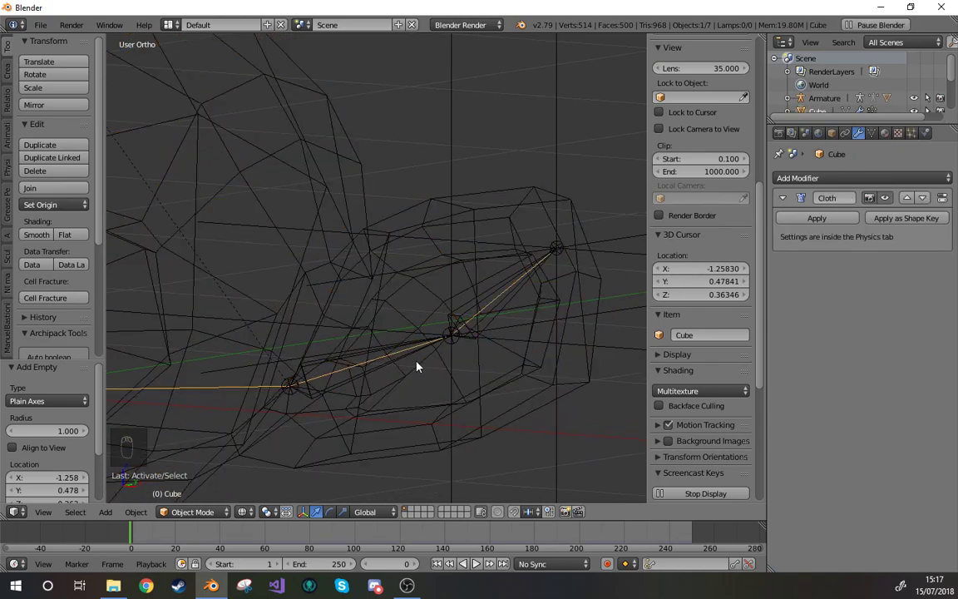
{"action": "right_click", "coordinate": [363, 370]}
{"action": "middle_click_drag", "start_coordinate": [401, 391], "coordinate": [455, 362], "text": "shift"}
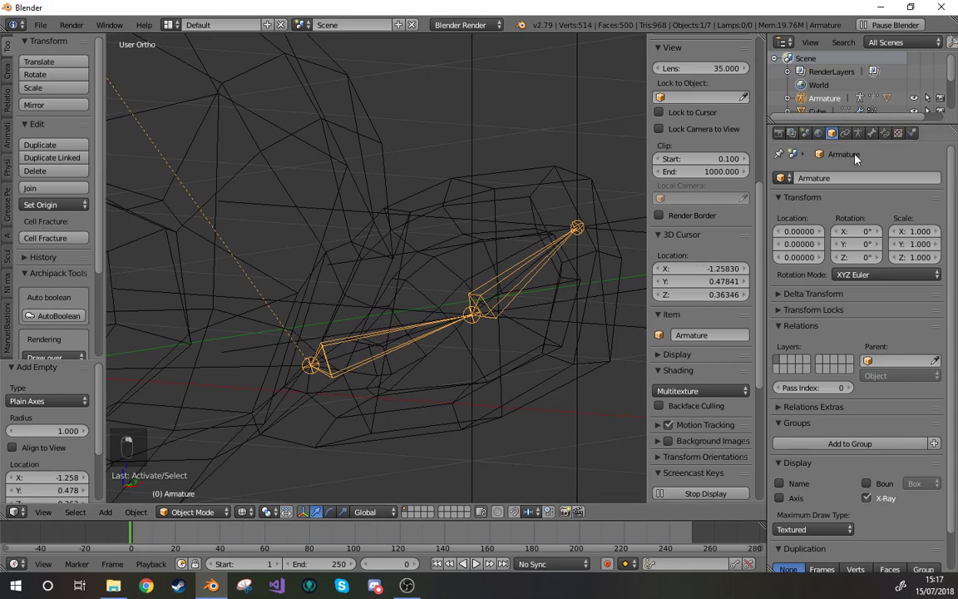
{"action": "key", "text": "Tab"}
{"action": "key", "text": "Tab"}
{"action": "key", "text": "Tab"}
{"action": "left_click", "coordinate": [192, 511]}
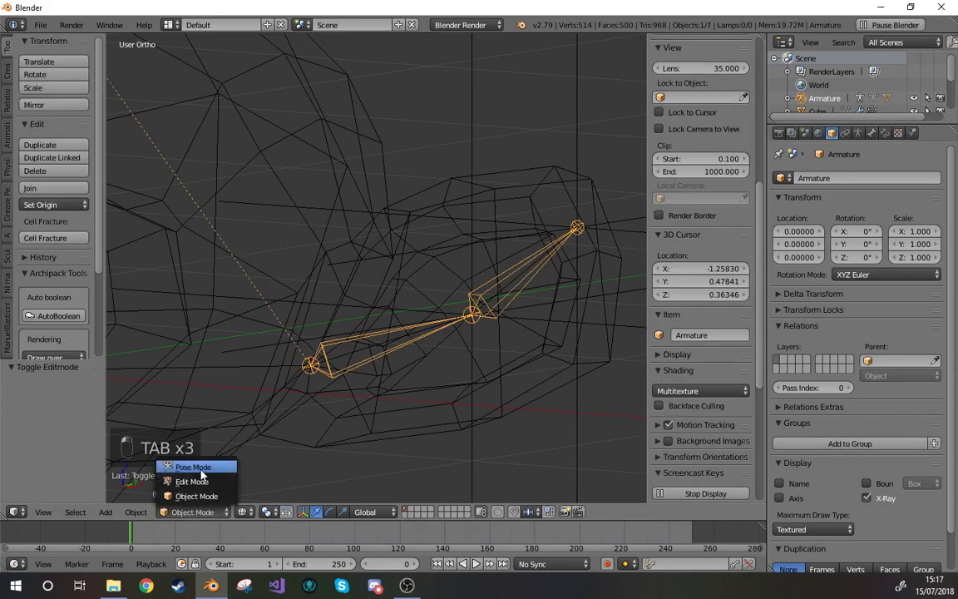
{"action": "left_click", "coordinate": [188, 467]}
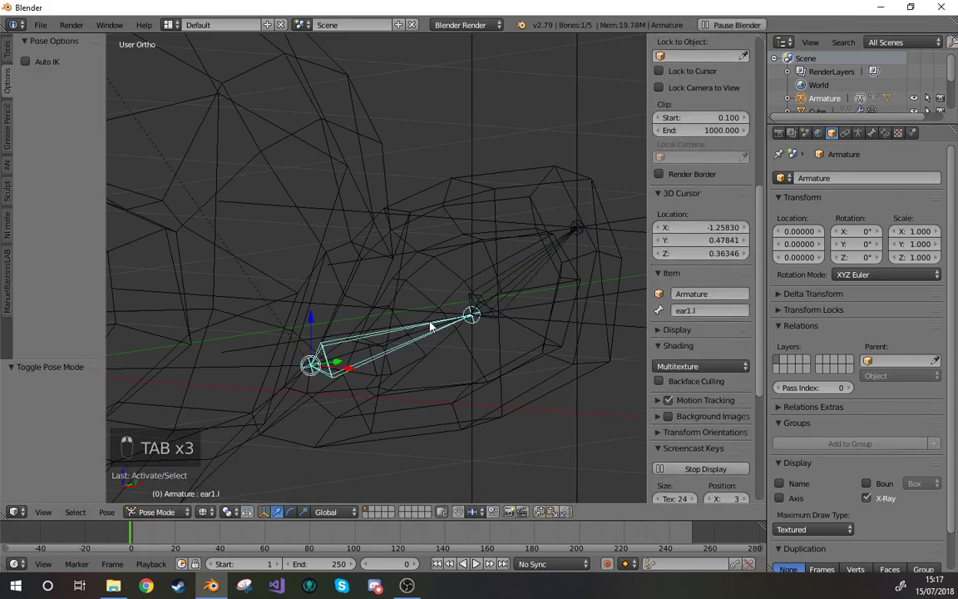
Step: Add a Track To bone constraint to ear1.l and target the middle ear empty named Empty
{"action": "left_click", "coordinate": [884, 133]}
{"action": "left_click", "coordinate": [865, 177]}
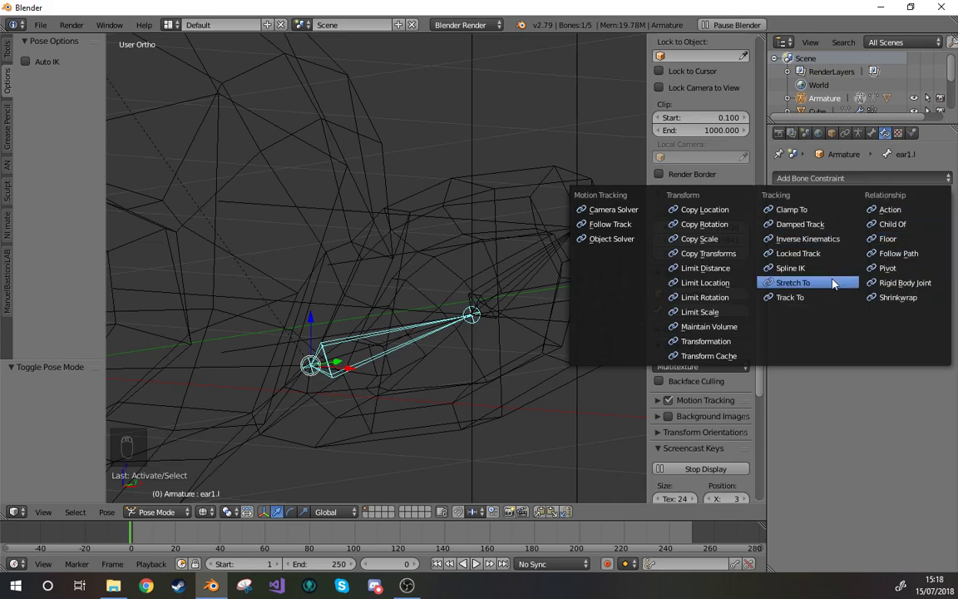
{"action": "left_click", "coordinate": [814, 298]}
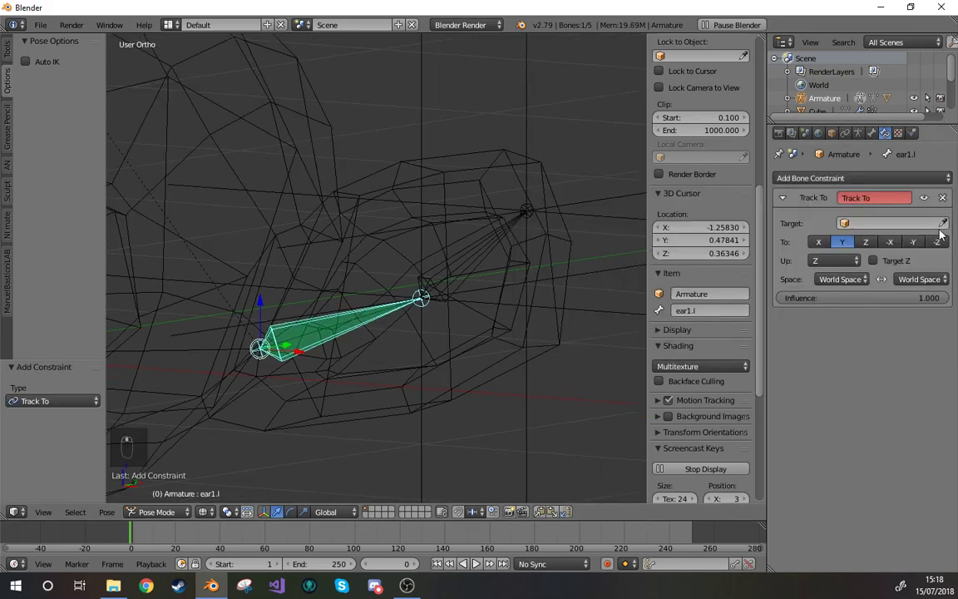
{"action": "left_click", "coordinate": [421, 133]}
Step: Test-rotate the ear1.l bone in solid shading and clear its pose rotation
{"action": "mouse_move", "coordinate": [421, 139]}
{"action": "middle_mouse_down"}
{"action": "mouse_move", "coordinate": [450, 321]}
{"action": "mouse_move", "coordinate": [496, 363]}
{"action": "mouse_move", "coordinate": [442, 376]}
{"action": "mouse_move", "coordinate": [482, 378]}
{"action": "mouse_move", "coordinate": [463, 391]}
{"action": "mouse_move", "coordinate": [446, 385]}
{"action": "middle_mouse_up"}
{"action": "key", "text": "z"}
{"action": "key", "text": "r"}
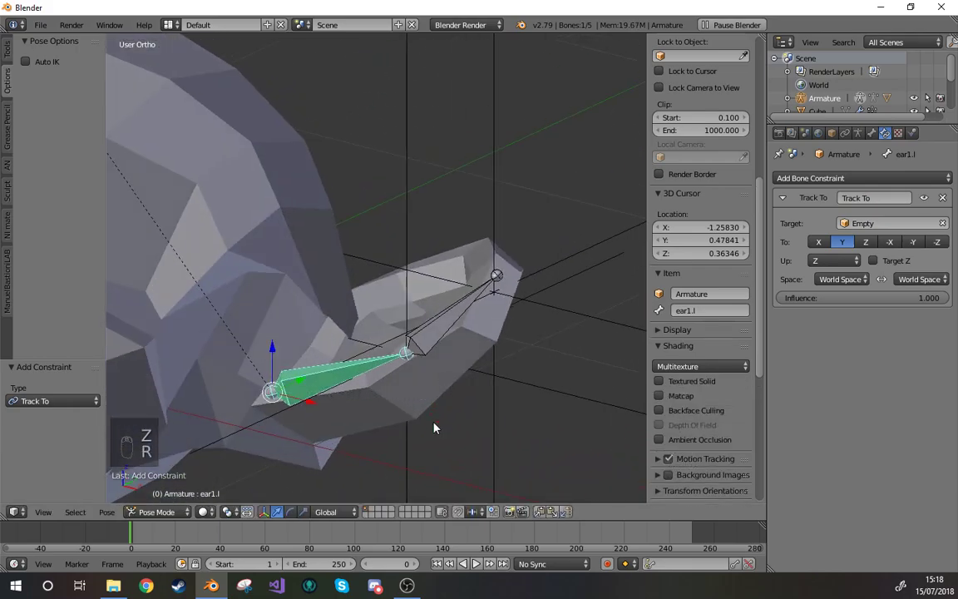
{"action": "left_click", "coordinate": [435, 424]}
{"action": "key", "text": "alt+r"}
Step: Try the X, -Y, -X and Z tracking axes on ear1.l's Track To constraint and check the ear's orientation
{"action": "left_click", "coordinate": [823, 243]}
{"action": "left_click", "coordinate": [848, 242]}
{"action": "left_click", "coordinate": [913, 242]}
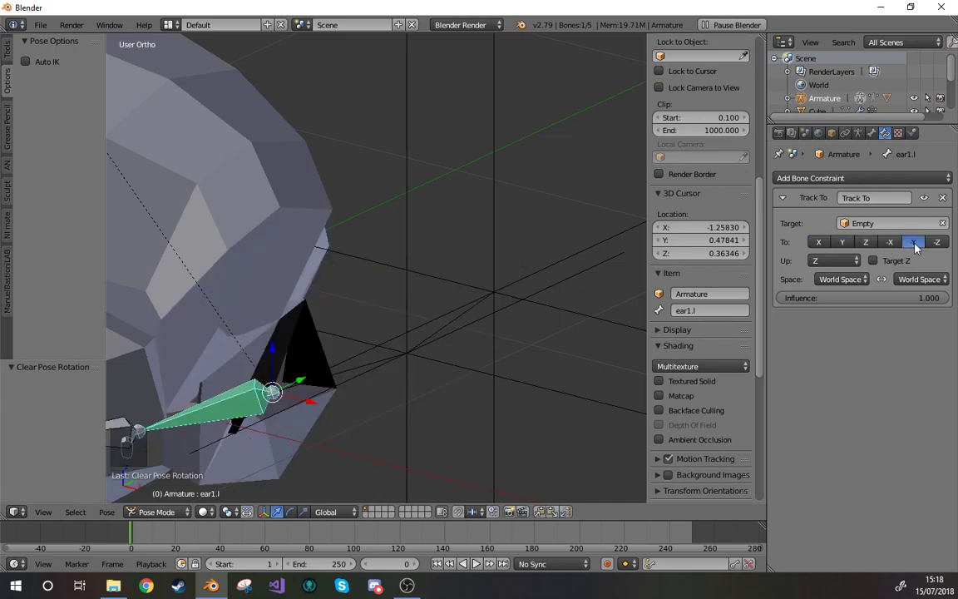
{"action": "left_click", "coordinate": [890, 242]}
{"action": "left_click", "coordinate": [866, 242]}
{"action": "middle_click_drag", "start_coordinate": [465, 316], "coordinate": [625, 334]}
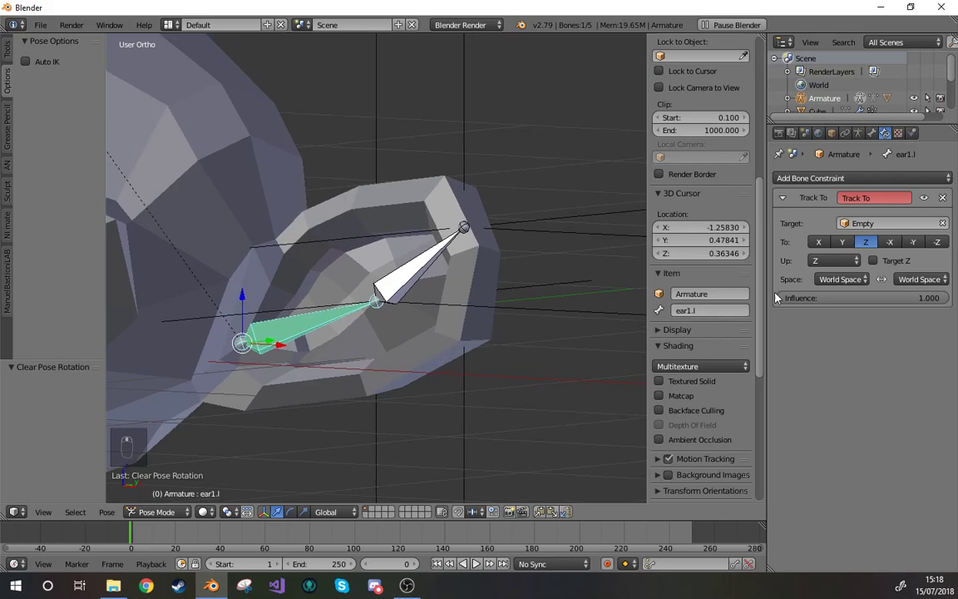
{"action": "middle_click_drag", "start_coordinate": [523, 336], "coordinate": [535, 342]}
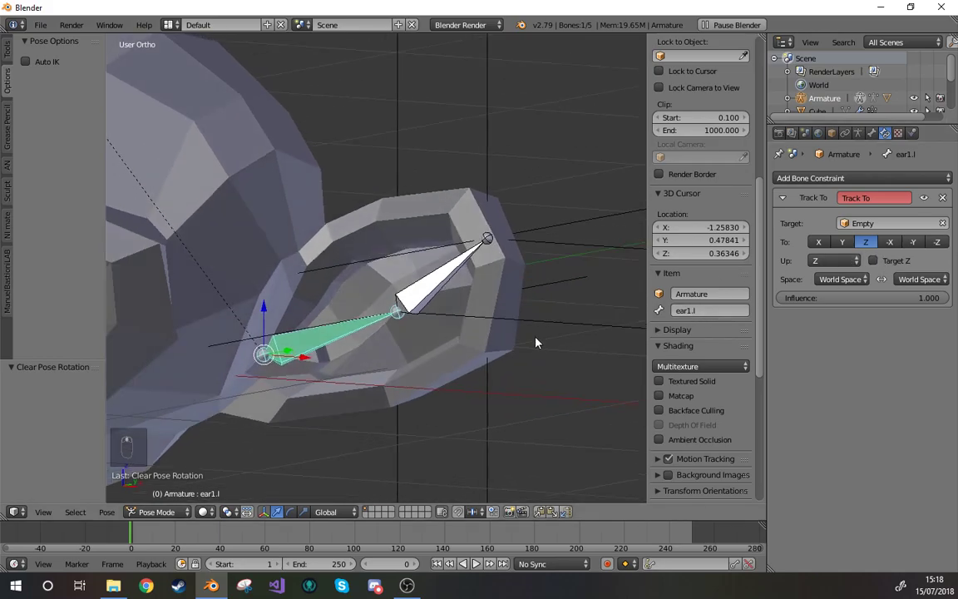
Step: Test-move the middle ear empty, cancel the move, and reselect the ear1.l bone
{"action": "right_click", "coordinate": [547, 340]}
{"action": "key", "text": "g"}
{"action": "right_click", "coordinate": [391, 340]}
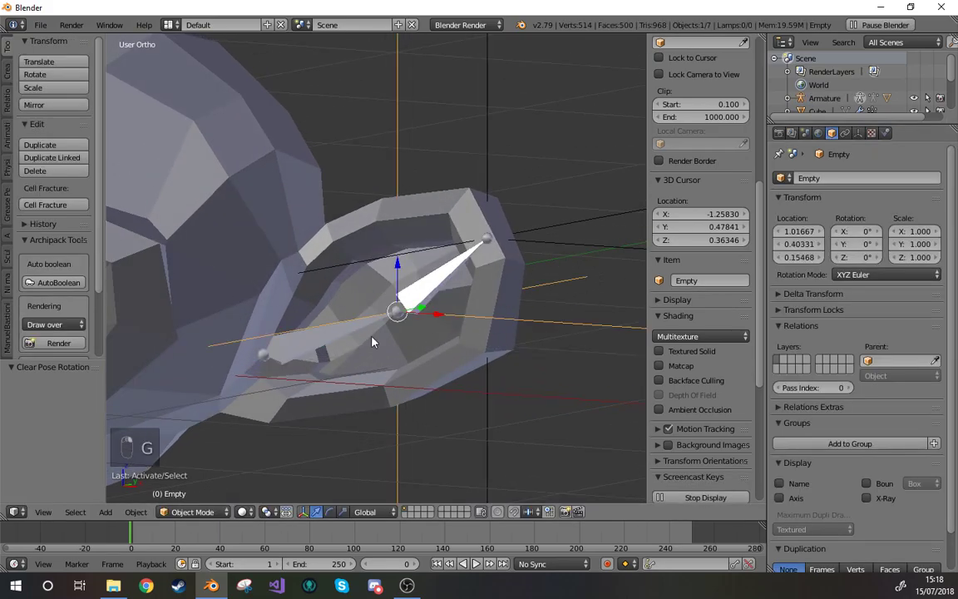
{"action": "right_click", "coordinate": [373, 331]}
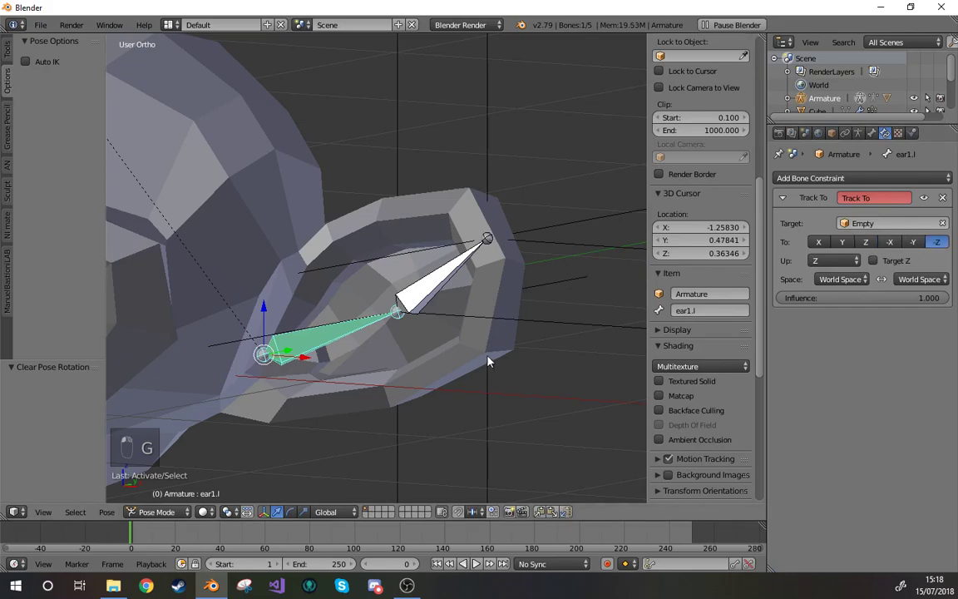
Step: Try the negative axes and Z on ear1.l's Track To constraint, then set its tracking axis to Y
{"action": "left_click", "coordinate": [912, 242]}
{"action": "left_click", "coordinate": [889, 242]}
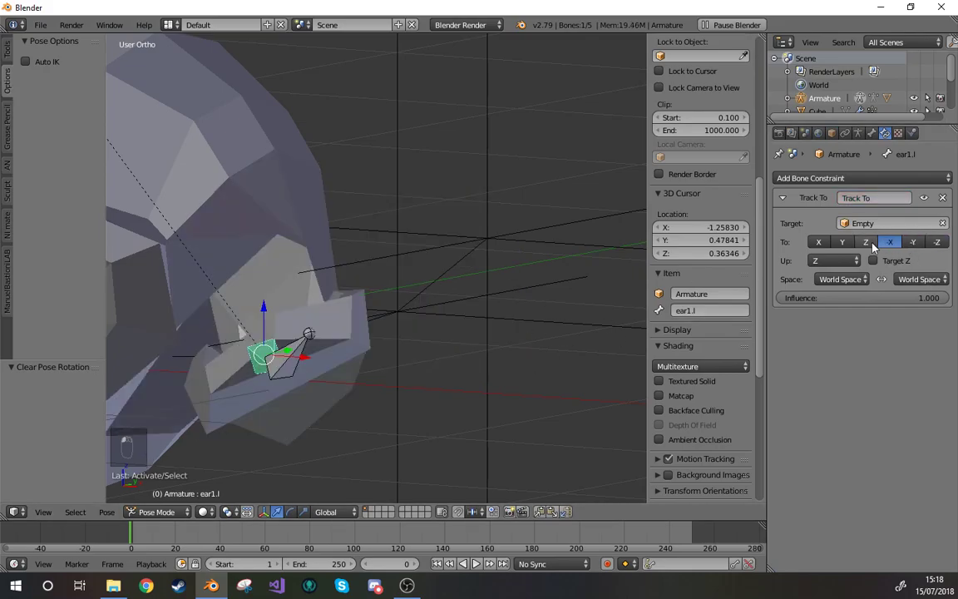
{"action": "left_click", "coordinate": [866, 242]}
{"action": "left_click", "coordinate": [842, 242]}
{"action": "middle_click_drag", "start_coordinate": [607, 327], "coordinate": [434, 387]}
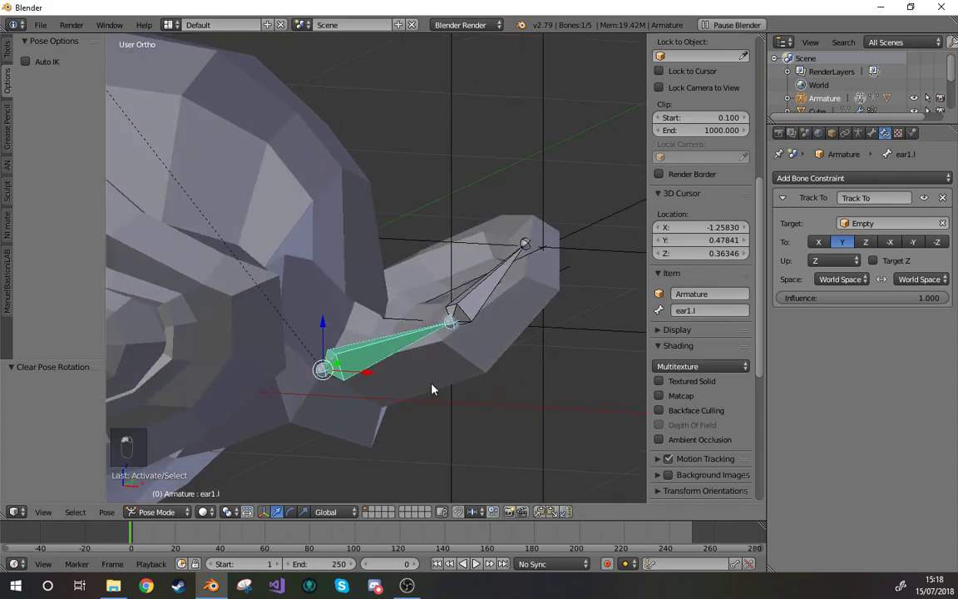
Step: Set the ear1.l bone's roll to 0° in Edit Mode and return to Pose Mode
{"action": "key", "text": "Tab"}
{"action": "scroll", "coordinate": [683, 147], "scroll_direction": "up", "scroll_amount": 10}
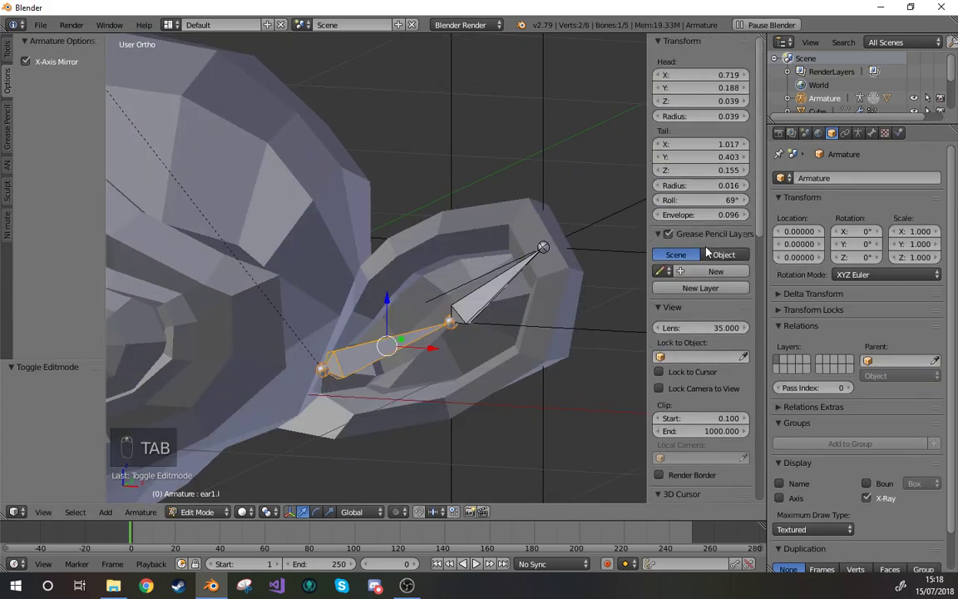
{"action": "left_click", "coordinate": [695, 209]}
{"action": "left_click", "coordinate": [695, 199]}
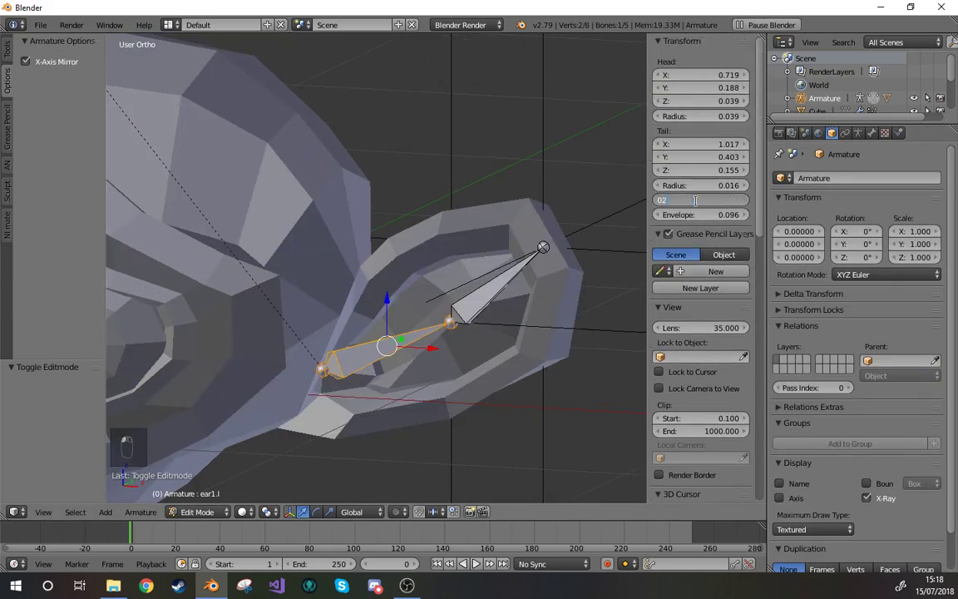
{"action": "key", "text": "Return"}
{"action": "key", "text": "Tab"}
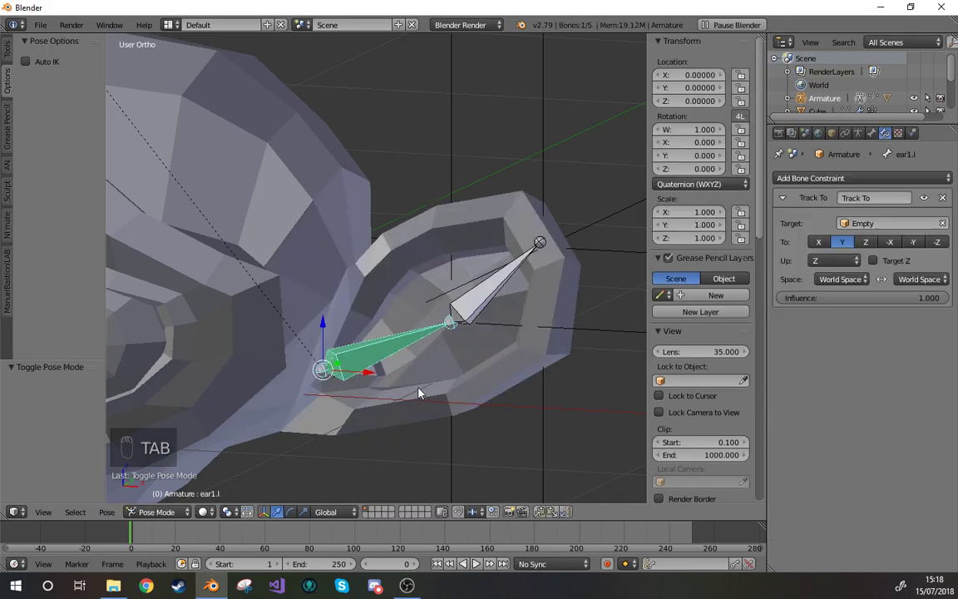
Step: Compare the ear's rest shape in Edit Mode with its constrained shape in Pose Mode
{"action": "middle_click_drag", "start_coordinate": [441, 368], "coordinate": [427, 338]}
{"action": "key", "text": "Tab"}
{"action": "key", "text": "Tab"}
{"action": "key", "text": "Tab"}
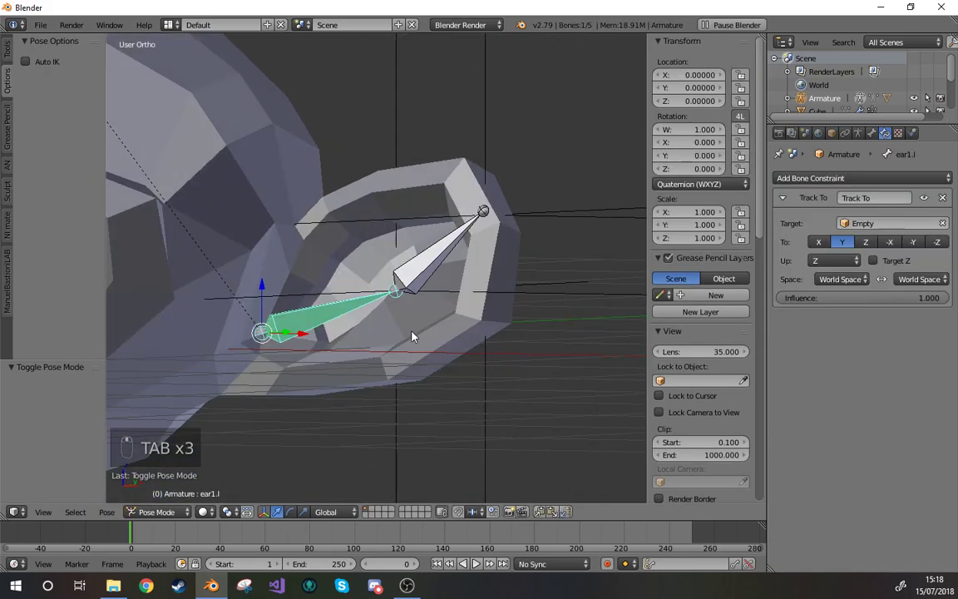
{"action": "key", "text": "Tab"}
{"action": "key", "text": "Tab"}
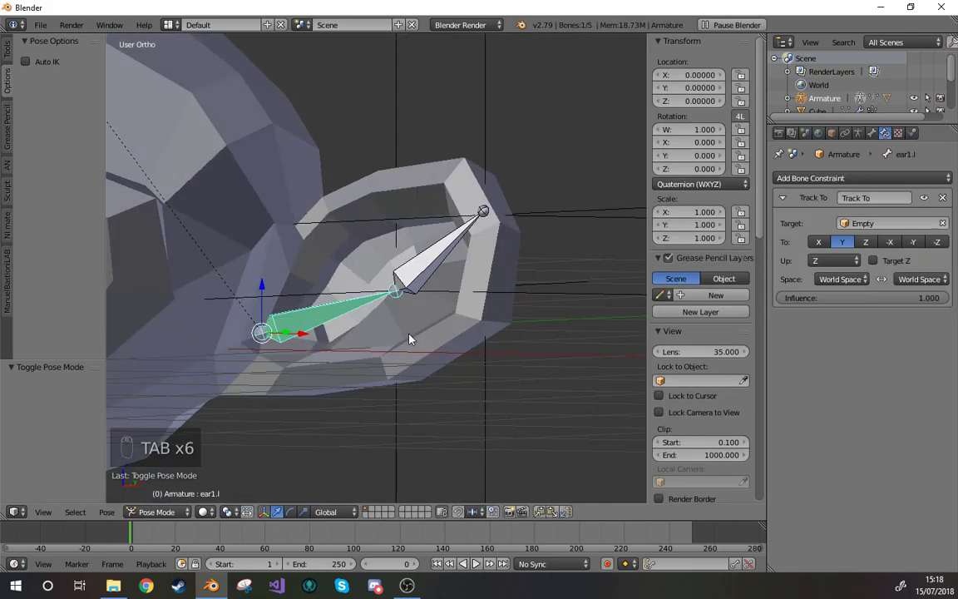
Step: Try Local Space for both spaces of ear1.l's Track To constraint, then restore both to World Space
{"action": "left_click", "coordinate": [853, 266]}
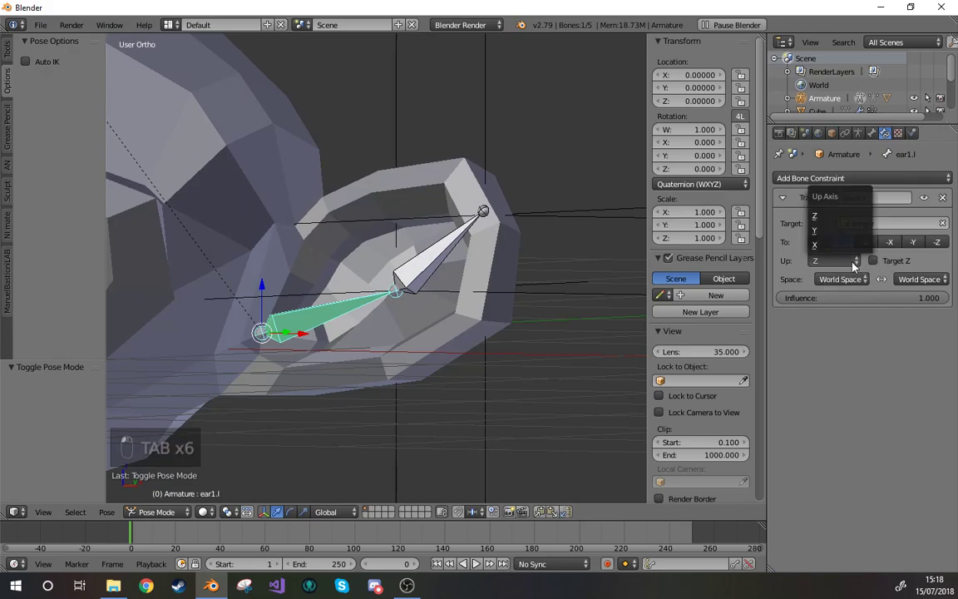
{"action": "left_click", "coordinate": [860, 279]}
{"action": "left_click", "coordinate": [856, 254]}
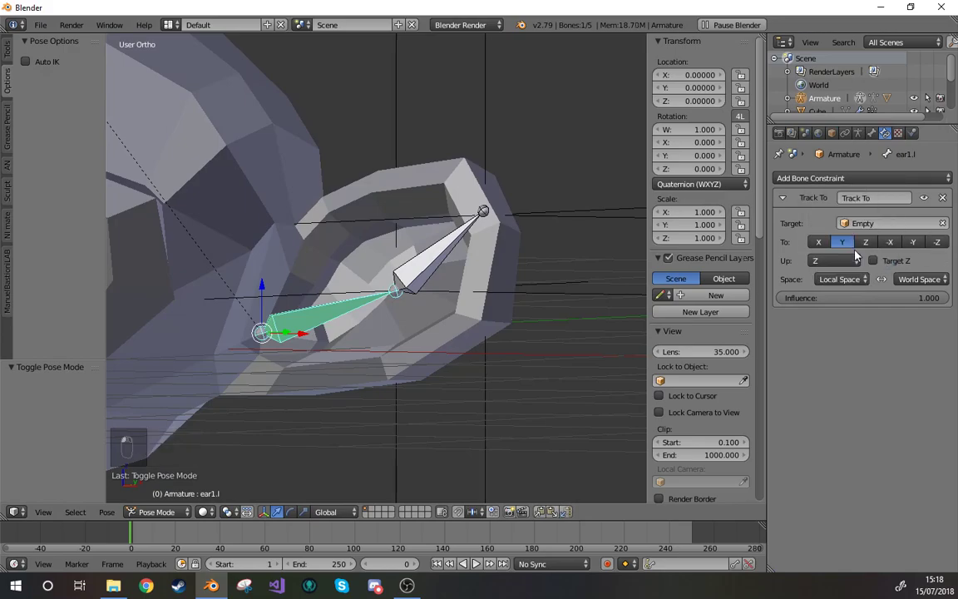
{"action": "left_click", "coordinate": [915, 287]}
{"action": "left_click", "coordinate": [906, 219]}
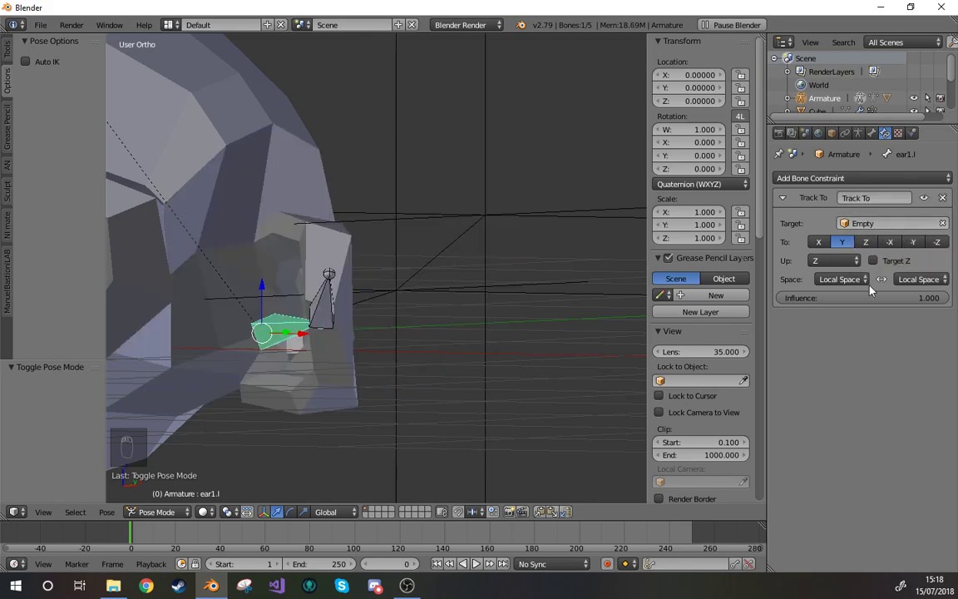
{"action": "middle_click_drag", "start_coordinate": [385, 374], "coordinate": [432, 381]}
{"action": "left_click", "coordinate": [848, 281]}
{"action": "left_click", "coordinate": [845, 264]}
{"action": "left_click", "coordinate": [916, 279]}
{"action": "left_click", "coordinate": [895, 265]}
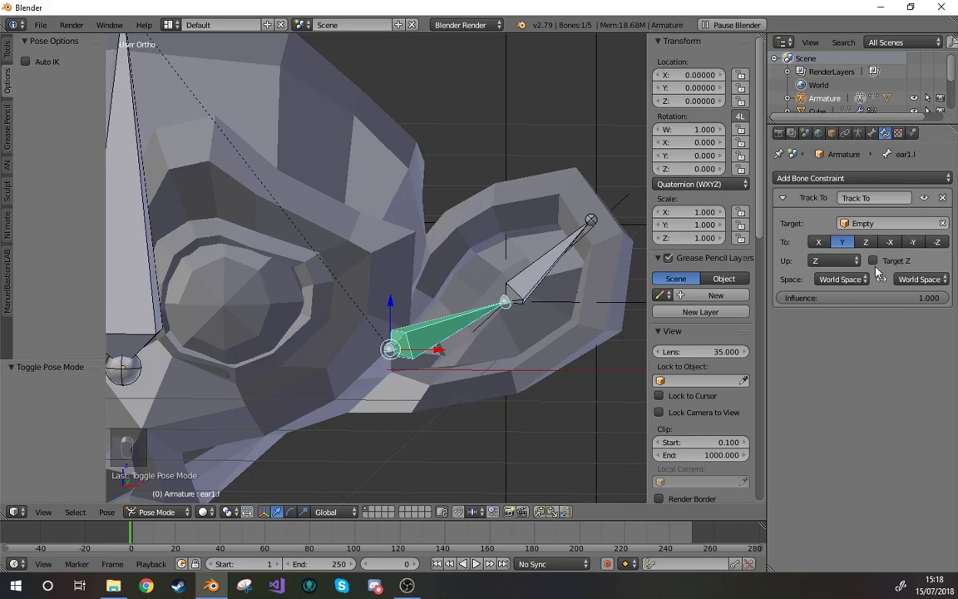
{"action": "left_click", "coordinate": [872, 260]}
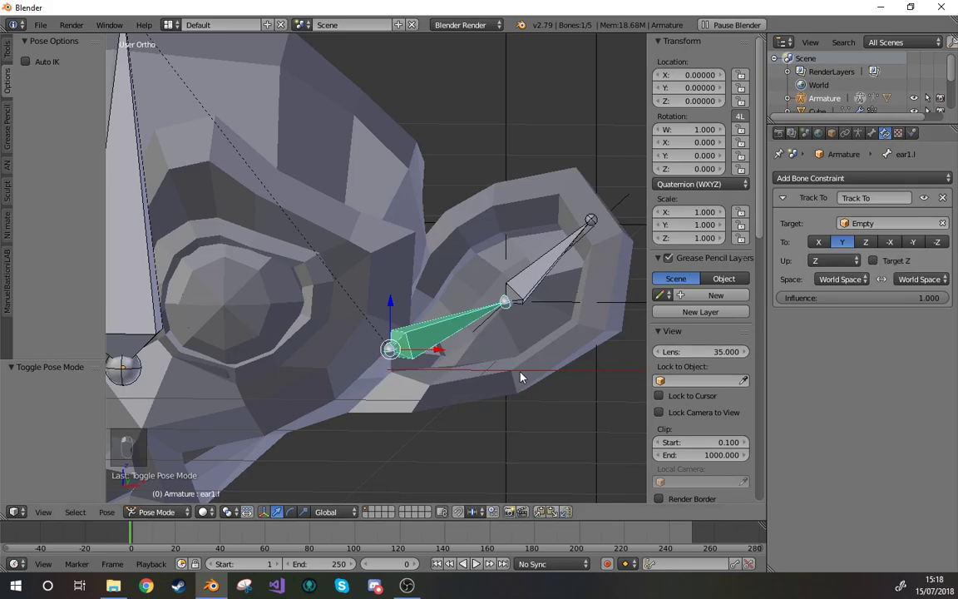
Step: Try other tracking axes and X as the up axis on ear1.l's constraint, then restore tracking axis Y and up axis Z
{"action": "middle_click_drag", "start_coordinate": [440, 408], "coordinate": [443, 355]}
{"action": "key", "text": "Tab"}
{"action": "key", "text": "Tab"}
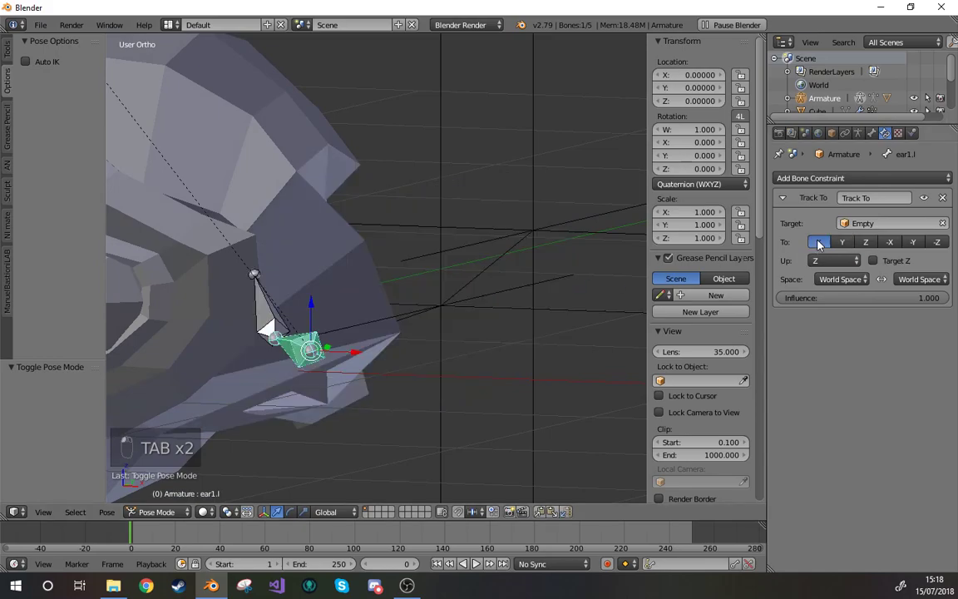
{"action": "left_click", "coordinate": [866, 242]}
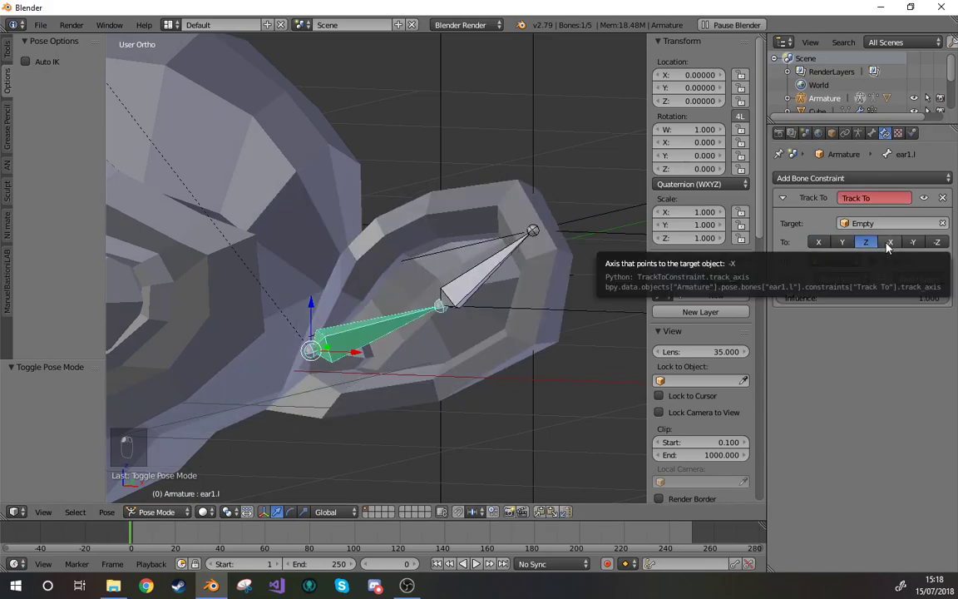
{"action": "left_click", "coordinate": [888, 243]}
{"action": "left_click", "coordinate": [914, 242]}
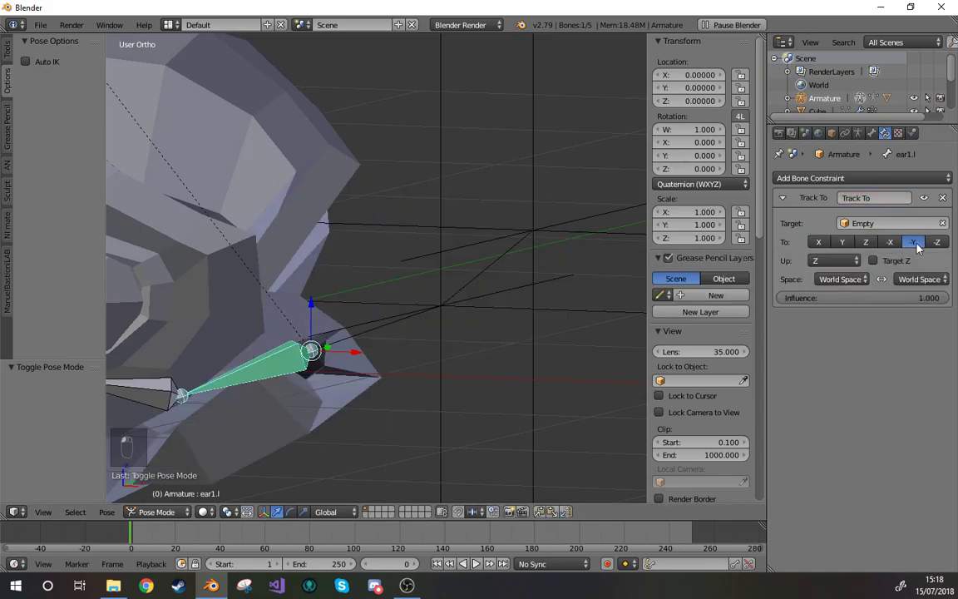
{"action": "left_click", "coordinate": [848, 243]}
{"action": "left_click", "coordinate": [830, 261]}
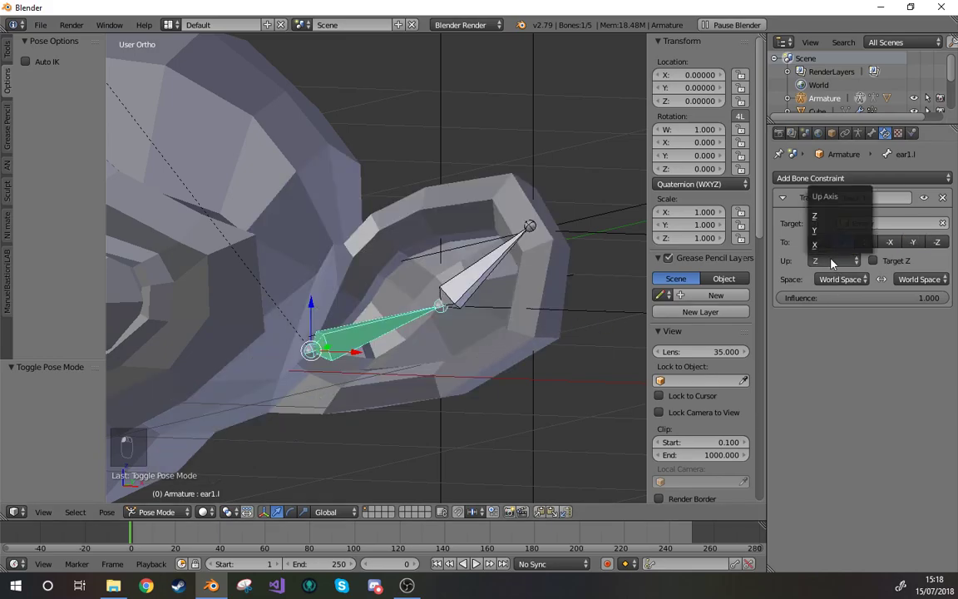
{"action": "left_click", "coordinate": [815, 245]}
{"action": "left_click", "coordinate": [827, 265]}
{"action": "left_click", "coordinate": [819, 216]}
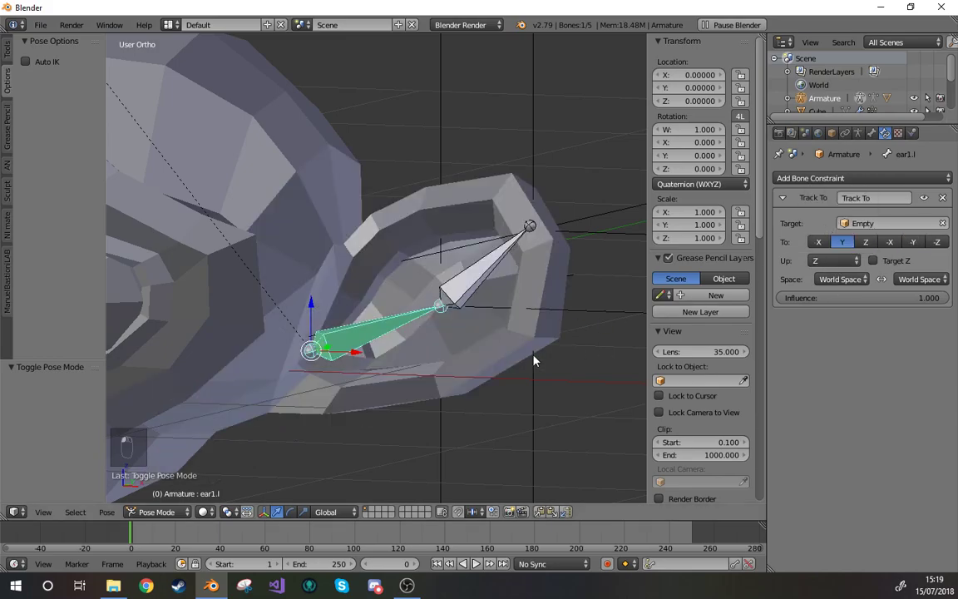
Step: Add a Track To bone constraint to ear2.l and target the ear tip empty Empty.001
{"action": "middle_click_drag", "start_coordinate": [485, 305], "coordinate": [429, 315], "text": "shift"}
{"action": "right_click", "coordinate": [440, 268]}
{"action": "left_click", "coordinate": [816, 180]}
{"action": "left_click", "coordinate": [808, 296]}
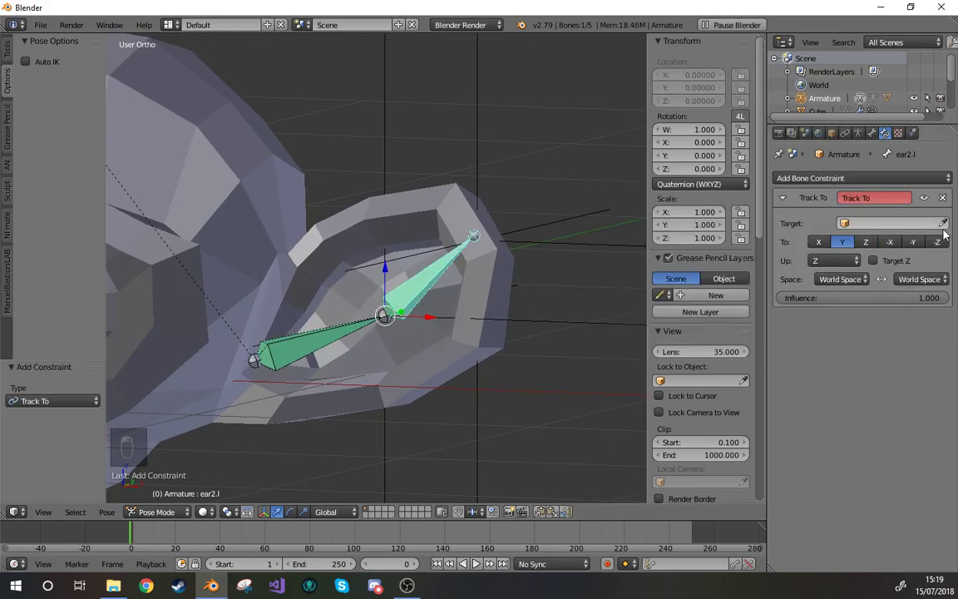
{"action": "left_click", "coordinate": [476, 154]}
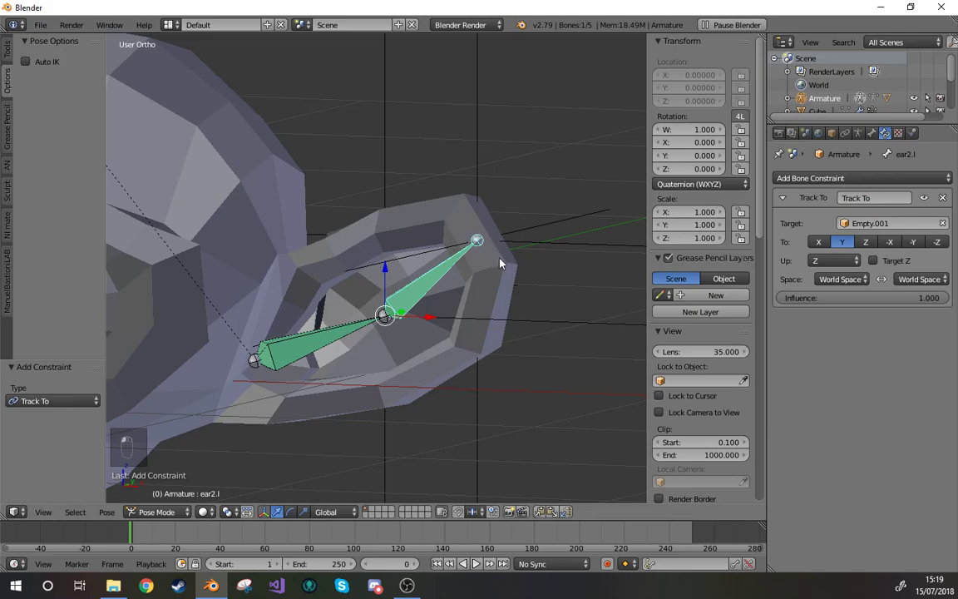
Step: Set the ear2.l bone's roll to 0° in Edit Mode and return to Pose Mode
{"action": "middle_click_drag", "start_coordinate": [499, 266], "coordinate": [528, 285]}
{"action": "key", "text": "Tab"}
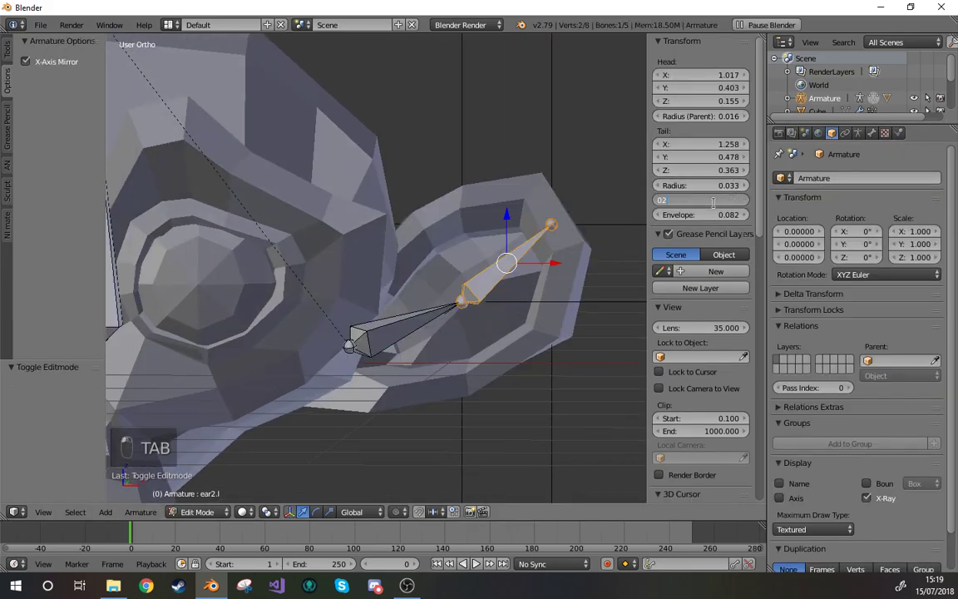
{"action": "key", "text": "Tab"}
{"action": "middle_click_drag", "start_coordinate": [527, 245], "coordinate": [534, 313]}
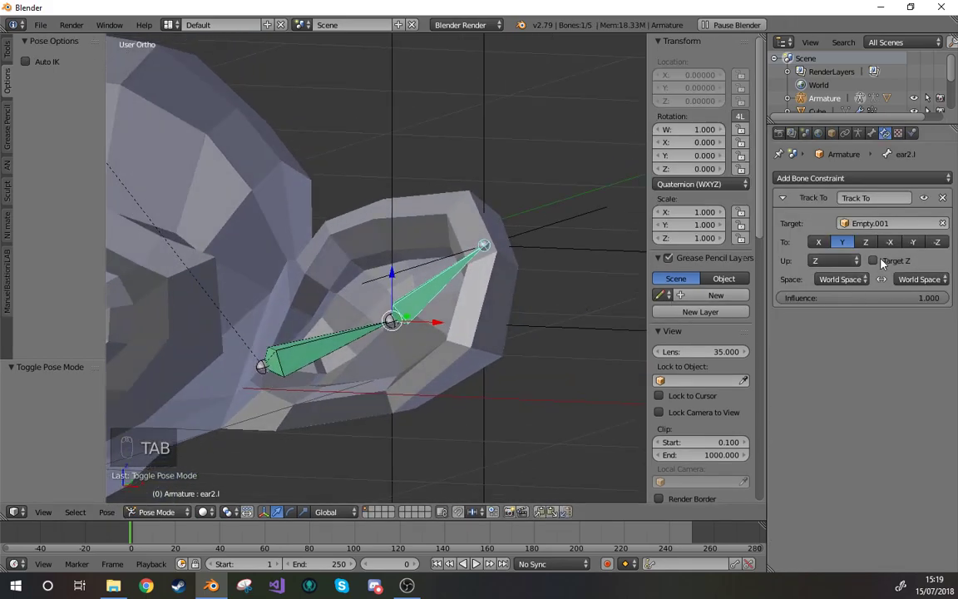
{"action": "middle_click_drag", "start_coordinate": [544, 317], "coordinate": [603, 300], "text": "shift"}
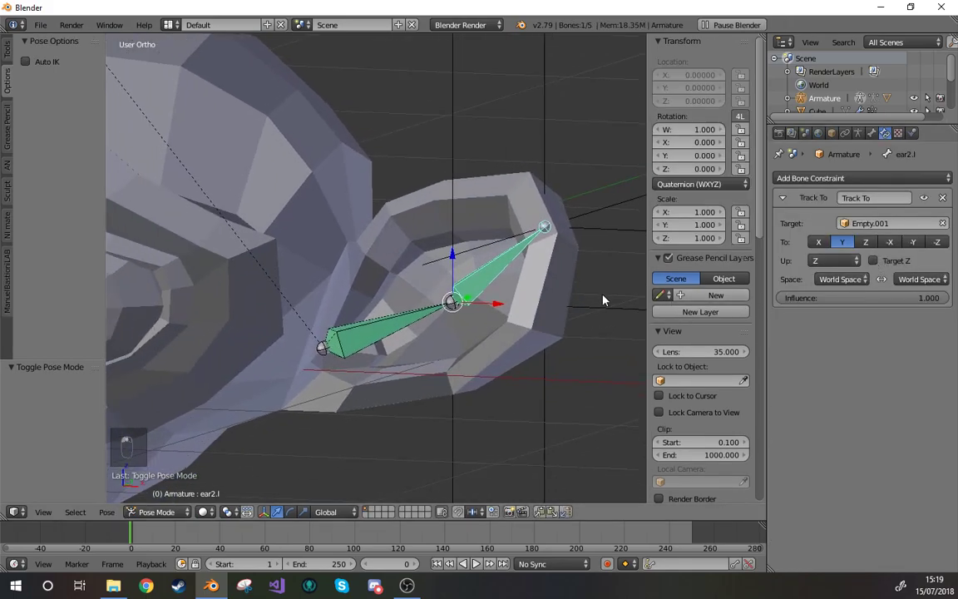
Step: Test-rotate the ear tip empty, cancel the rotation, and inspect the ear bones from another angle
{"action": "scroll", "coordinate": [531, 263], "scroll_direction": "down", "scroll_amount": 2}
{"action": "right_click", "coordinate": [515, 223]}
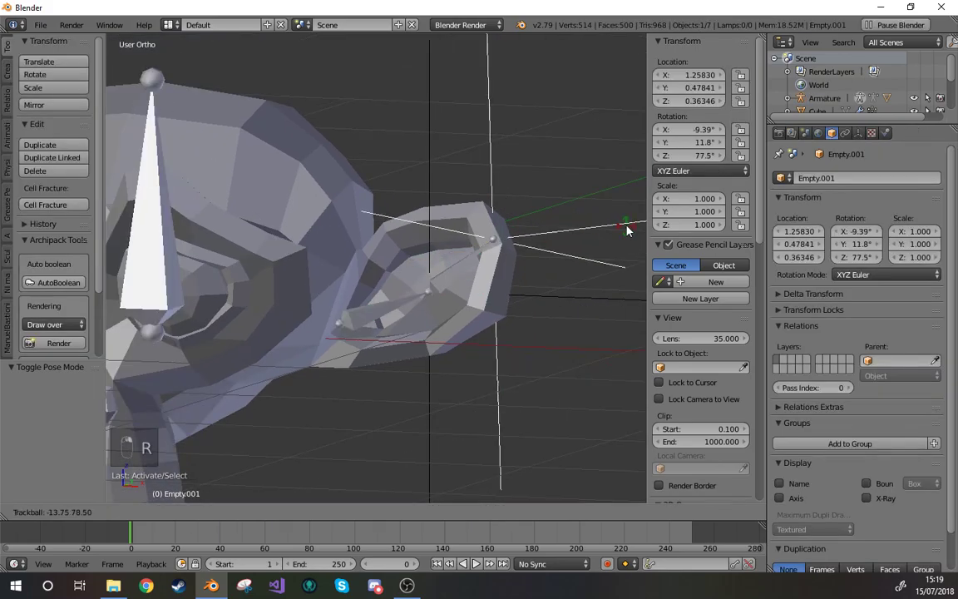
{"action": "right_click", "coordinate": [464, 267]}
{"action": "middle_click_drag", "start_coordinate": [471, 310], "coordinate": [383, 334]}
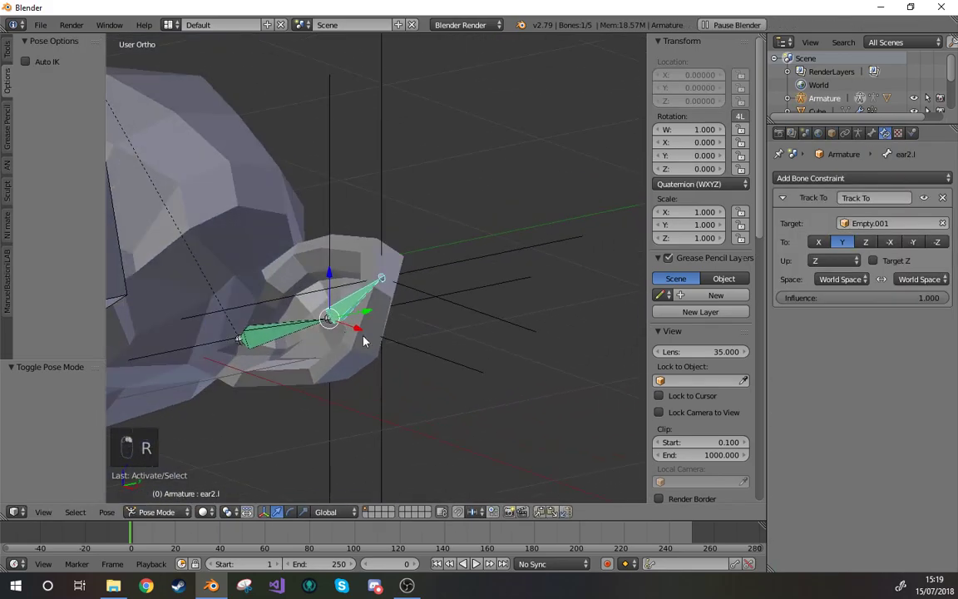
{"action": "middle_click_drag", "start_coordinate": [274, 340], "coordinate": [484, 311], "text": "shift"}
{"action": "scroll", "coordinate": [484, 310], "scroll_direction": "down", "scroll_amount": 2}
{"action": "scroll", "coordinate": [493, 311], "scroll_direction": "up", "scroll_amount": 6}
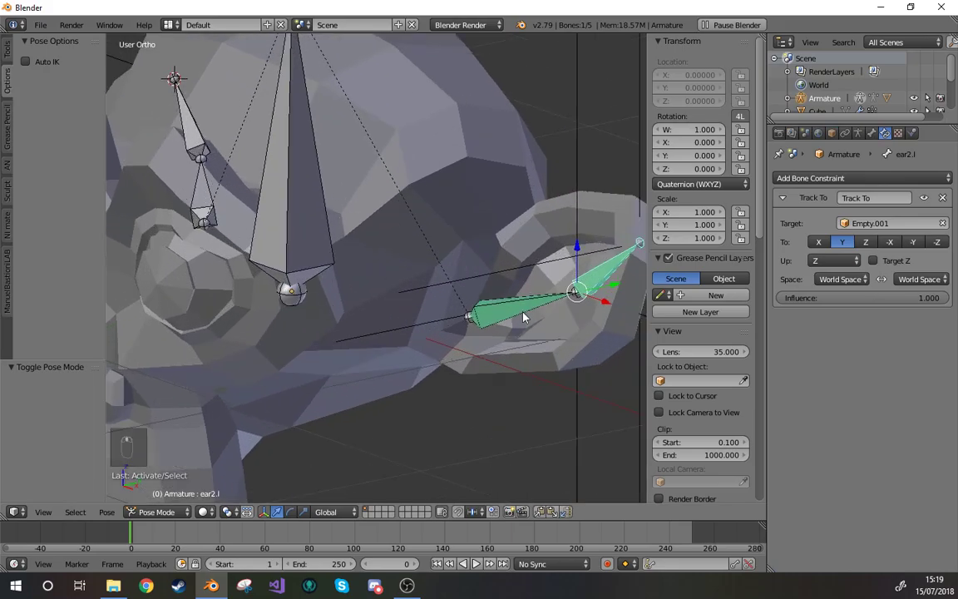
{"action": "middle_click_drag", "start_coordinate": [550, 309], "coordinate": [456, 328], "text": "shift"}
{"action": "scroll", "coordinate": [456, 327], "scroll_direction": "down", "scroll_amount": 2}
Step: Test-move the middle ear empty and the ear tip empty to check the bone tracking, cancelling both moves
{"action": "right_click", "coordinate": [524, 280]}
{"action": "key", "text": "g"}
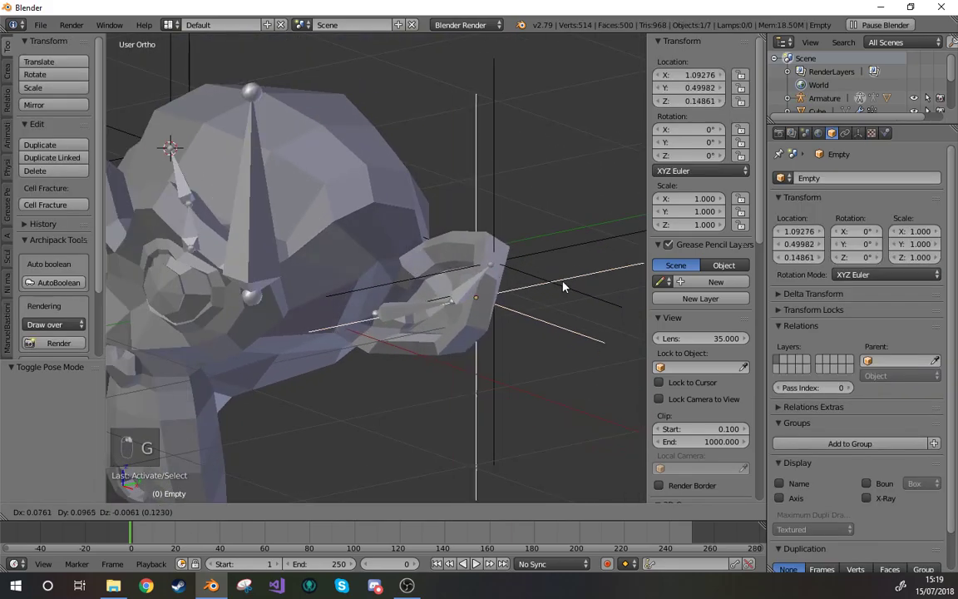
{"action": "right_click", "coordinate": [521, 256]}
{"action": "right_click", "coordinate": [565, 246]}
{"action": "key", "text": "g"}
{"action": "right_click", "coordinate": [499, 281]}
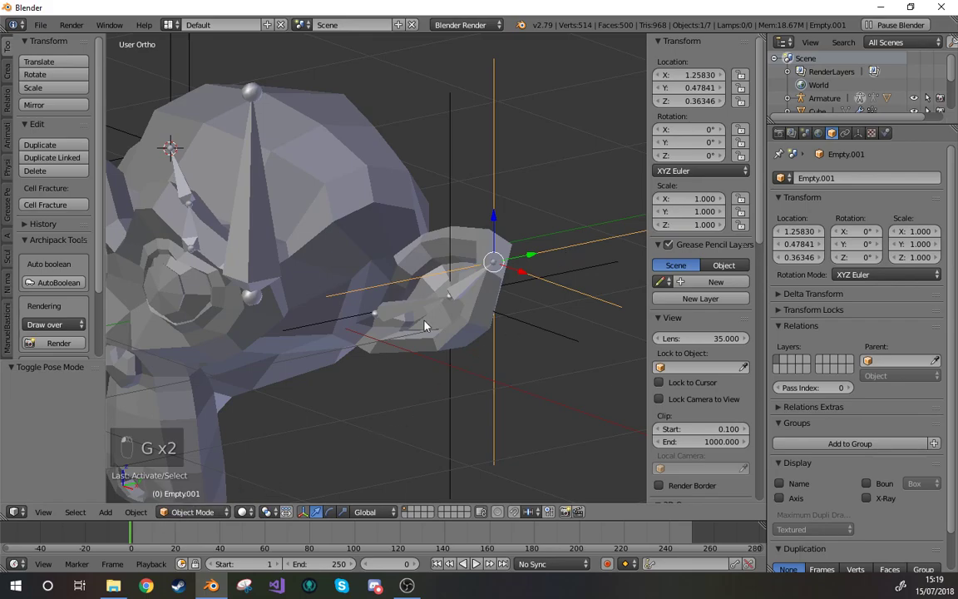
Step: Select the middle ear empty together with the edge chain in wireframe and enter Edit Mode on the chain
{"action": "key", "text": "z"}
{"action": "right_click", "coordinate": [478, 287]}
{"action": "right_click", "coordinate": [308, 308]}
{"action": "right_click", "coordinate": [307, 307]}
{"action": "middle_click_drag", "start_coordinate": [331, 329], "coordinate": [517, 326]}
{"action": "key", "text": "Tab"}
Step: Make the chain's middle ear vertex the vertex parent of the middle ear empty and return to Object Mode
{"action": "key", "text": "z"}
{"action": "key", "text": "z"}
{"action": "key", "text": "a"}
{"action": "right_click", "coordinate": [377, 292]}
{"action": "key", "text": "ctrl+h"}
{"action": "left_click", "coordinate": [527, 301]}
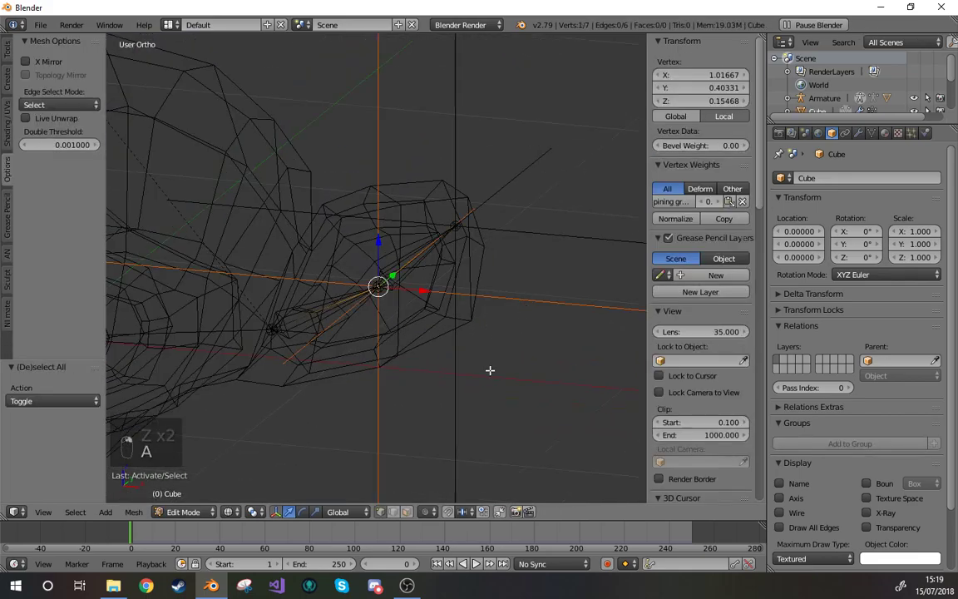
{"action": "key", "text": "ctrl+p"}
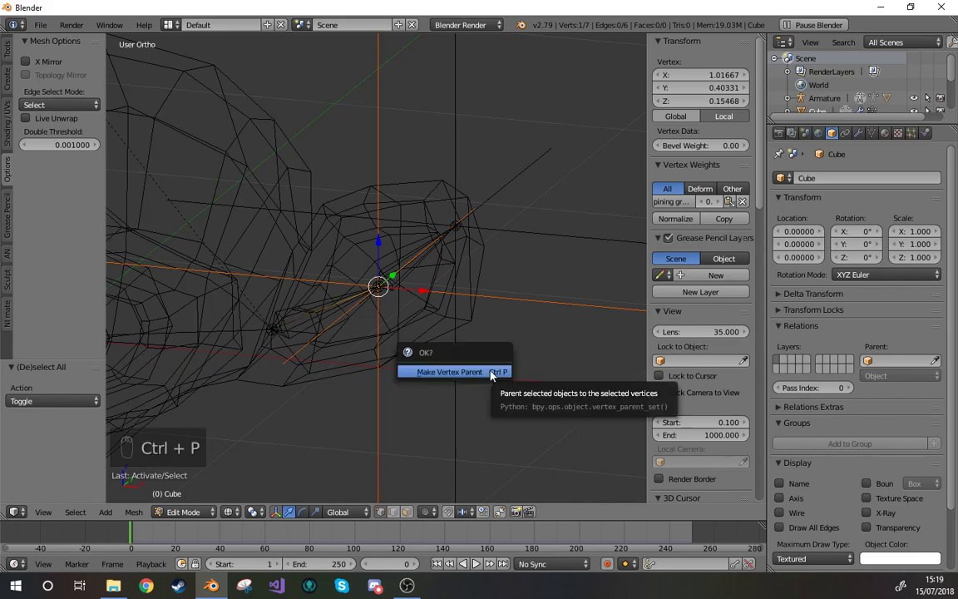
{"action": "left_click", "coordinate": [490, 373]}
{"action": "key", "text": "Tab"}
Step: Select the ear tip empty together with the edge chain and enter Edit Mode on the chain
{"action": "right_click", "coordinate": [513, 236]}
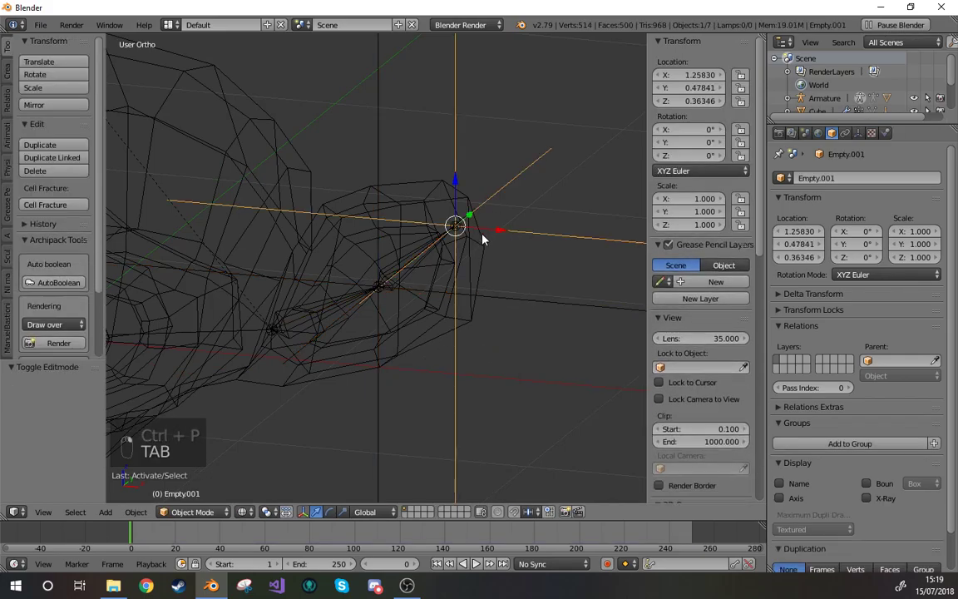
{"action": "right_click", "coordinate": [449, 235]}
{"action": "right_click", "coordinate": [208, 331]}
{"action": "right_click", "coordinate": [209, 330]}
{"action": "key", "text": "Tab"}
Step: Make the chain's ear tip vertex the vertex parent of the ear tip empty and return to Object Mode
{"action": "right_click", "coordinate": [455, 228]}
{"action": "right_click", "coordinate": [542, 231], "text": "ctrl"}
{"action": "scroll", "coordinate": [546, 283], "scroll_direction": "down", "scroll_amount": 2}
{"action": "middle_click_drag", "start_coordinate": [524, 301], "coordinate": [506, 325], "text": "shift"}
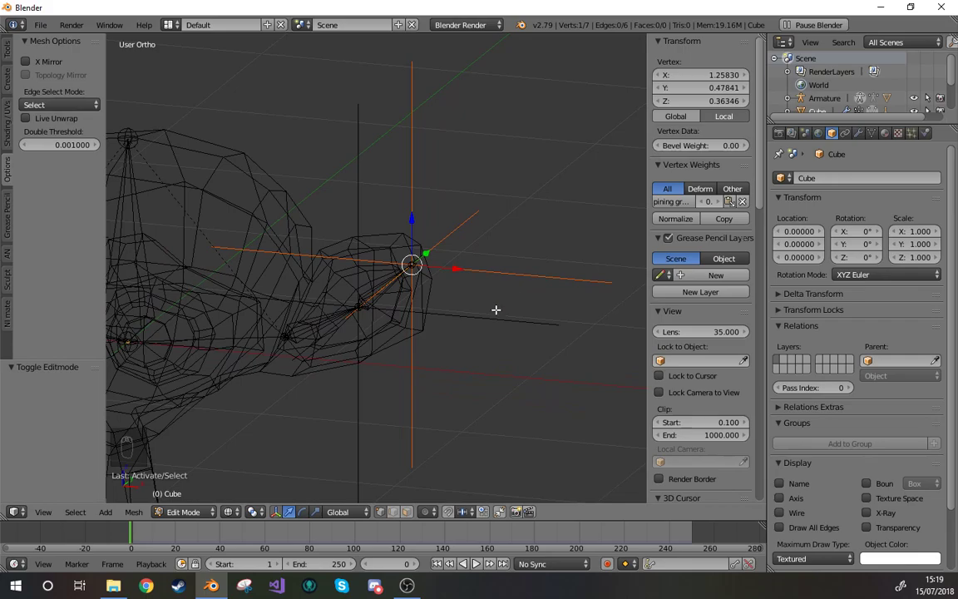
{"action": "middle_click_drag", "start_coordinate": [451, 300], "coordinate": [327, 425]}
{"action": "key", "text": "ctrl+p"}
{"action": "left_click", "coordinate": [429, 359]}
{"action": "left_click", "coordinate": [191, 512]}
{"action": "left_click", "coordinate": [188, 498]}
Step: Play the simulation and test-move the edge chain in wireframe and solid shading, cancelling each move and stopping playback
{"action": "right_click", "coordinate": [257, 353]}
{"action": "key", "text": "z"}
{"action": "key", "text": "z"}
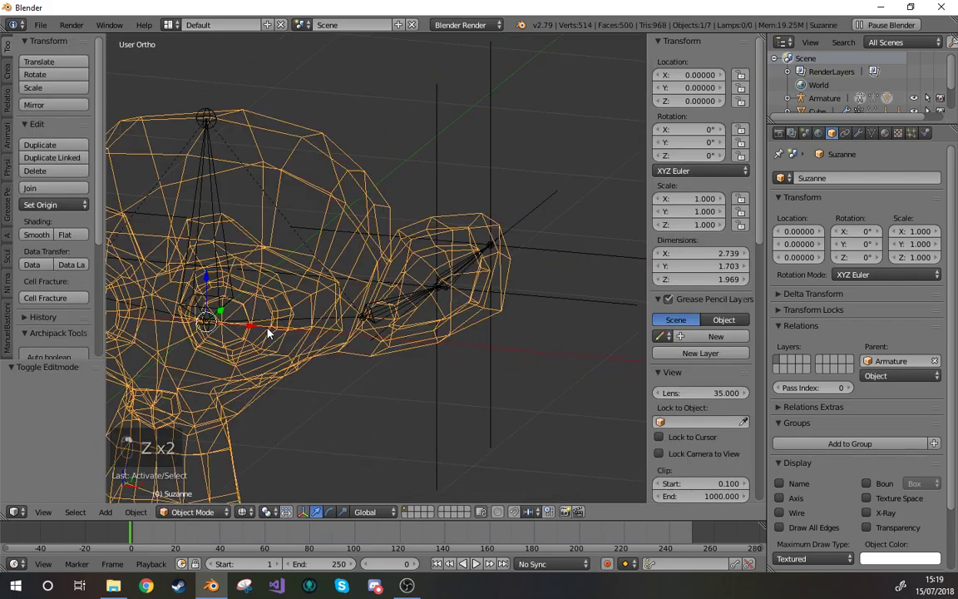
{"action": "right_click", "coordinate": [268, 331]}
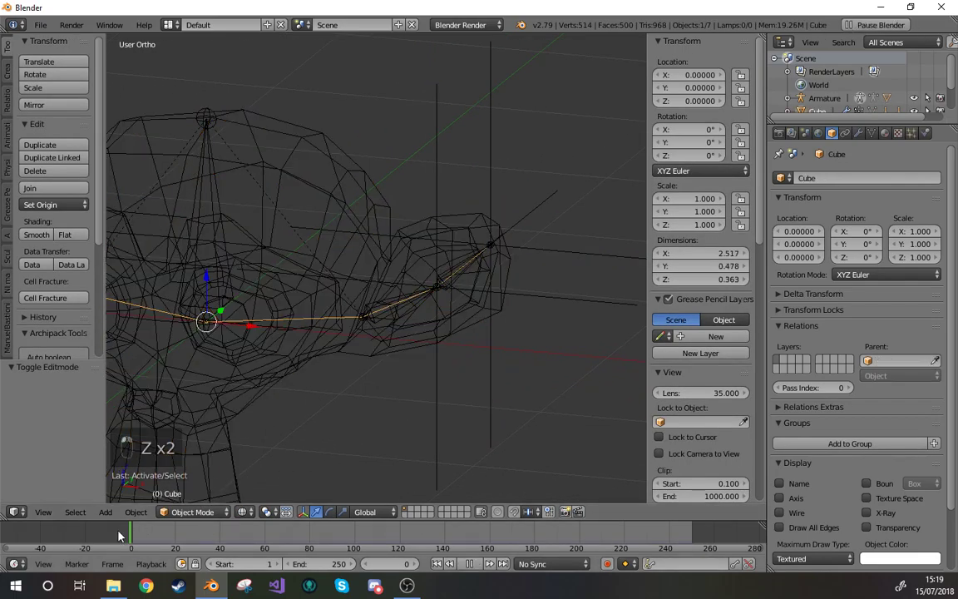
{"action": "key", "text": "alt+a"}
{"action": "key", "text": "g"}
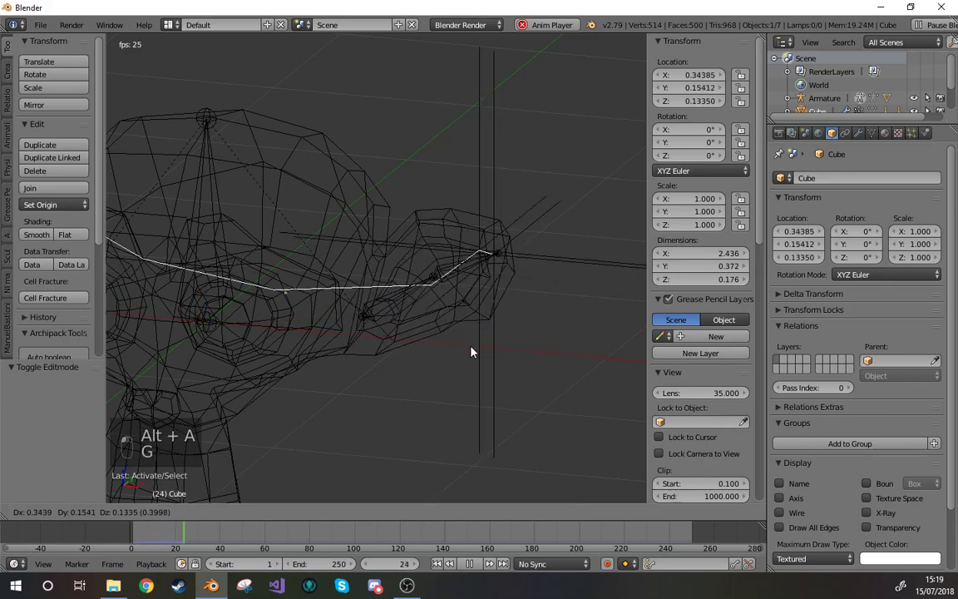
{"action": "right_click", "coordinate": [415, 383]}
{"action": "key", "text": "z"}
{"action": "key", "text": "g"}
{"action": "right_click", "coordinate": [429, 390]}
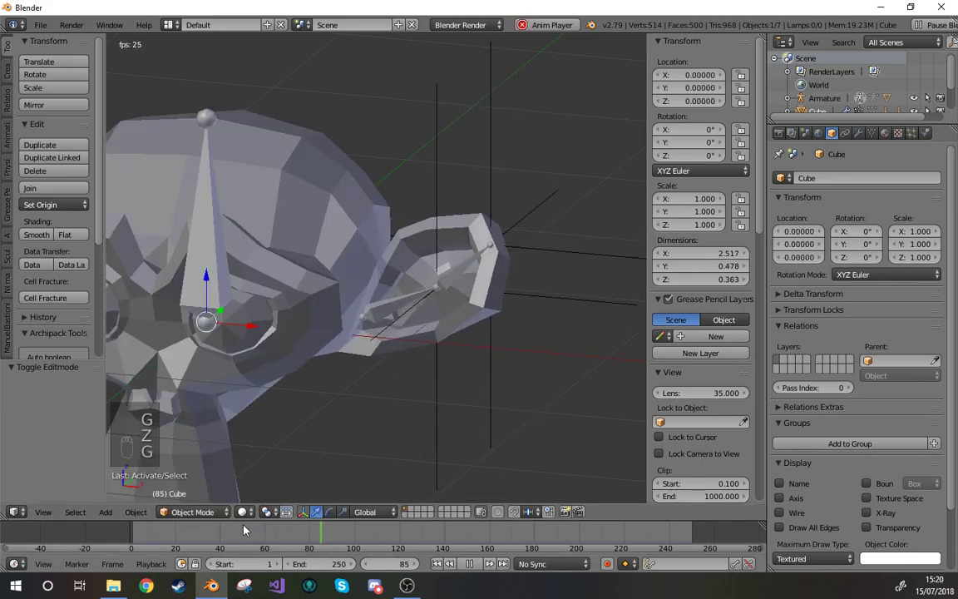
{"action": "key", "text": "g"}
{"action": "right_click", "coordinate": [457, 437]}
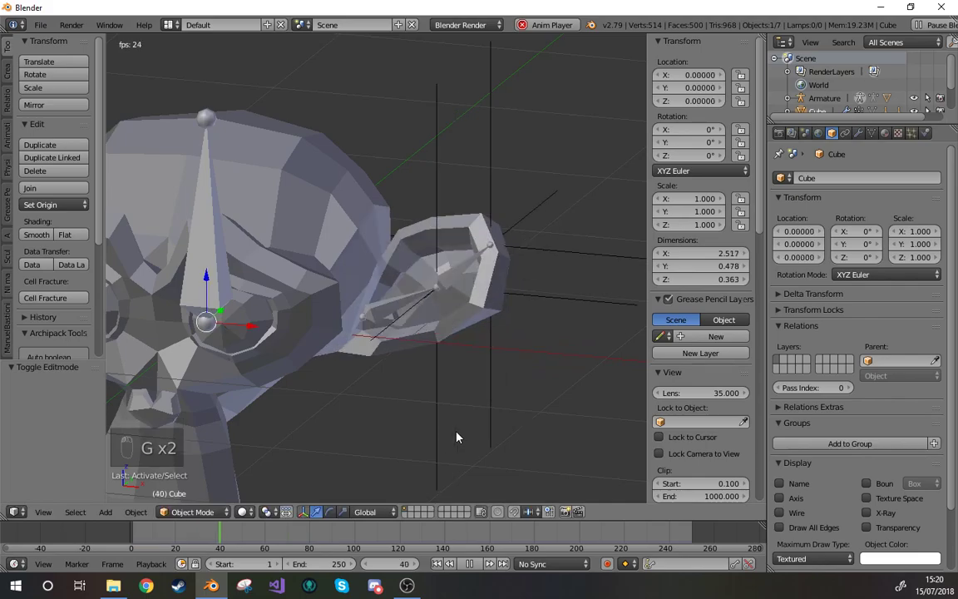
{"action": "key", "text": "alt+a"}
Step: Select the armature in wireframe display and switch it from Pose Mode to Object Mode
{"action": "key", "text": "z"}
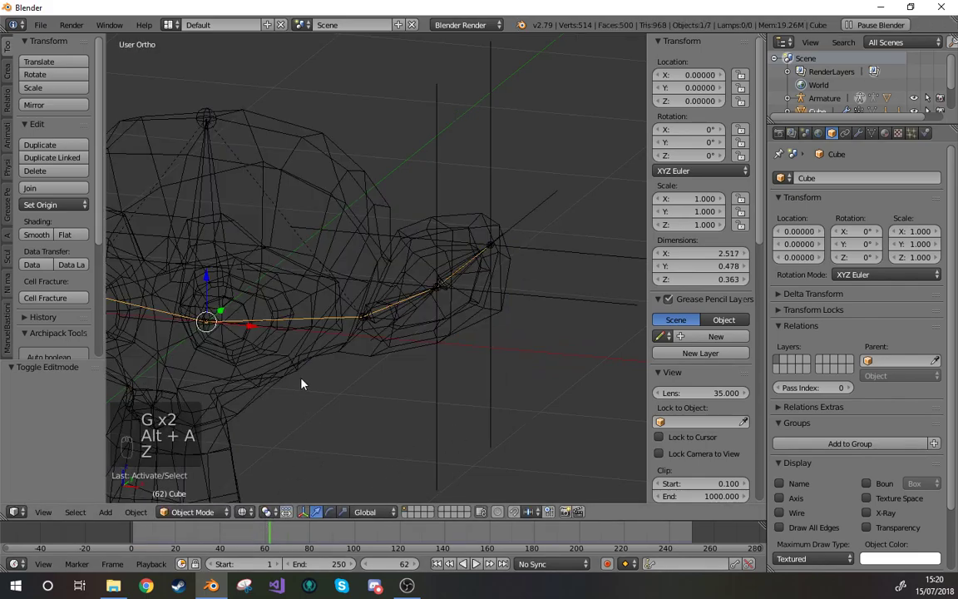
{"action": "right_click", "coordinate": [253, 126]}
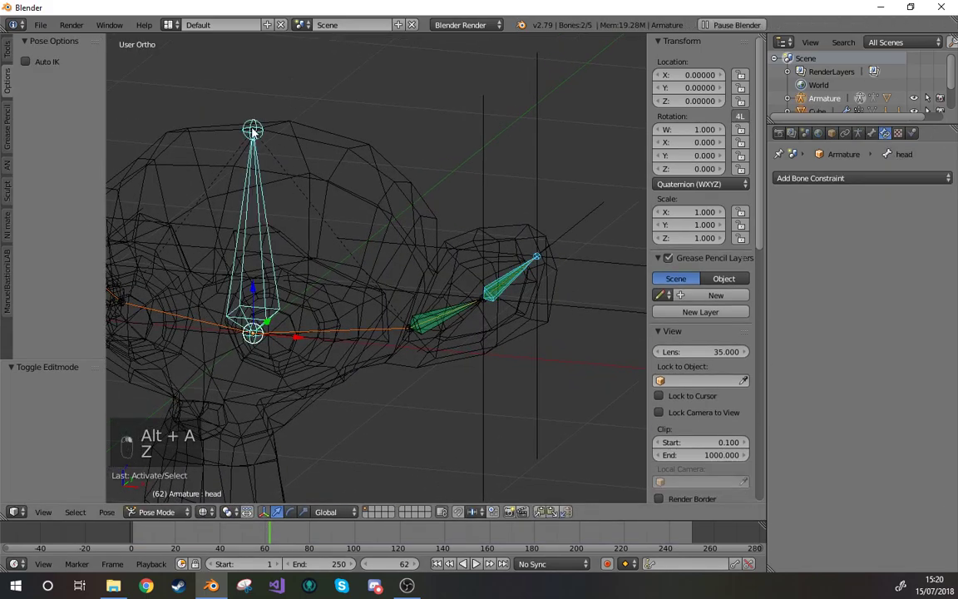
{"action": "left_click", "coordinate": [156, 511]}
{"action": "left_click", "coordinate": [171, 491]}
Step: Parent the edge chain to the armature with the Object type and Keep Transform
{"action": "right_click", "coordinate": [305, 324]}
{"action": "right_click", "coordinate": [315, 332]}
{"action": "right_click", "coordinate": [249, 160], "text": "shift"}
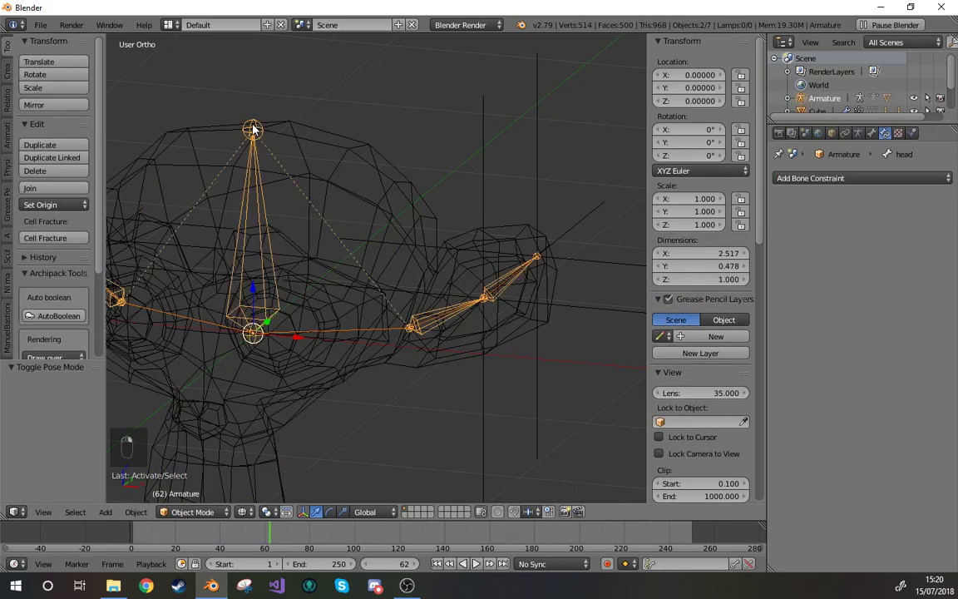
{"action": "key", "text": "ctrl+p"}
{"action": "left_click", "coordinate": [239, 100]}
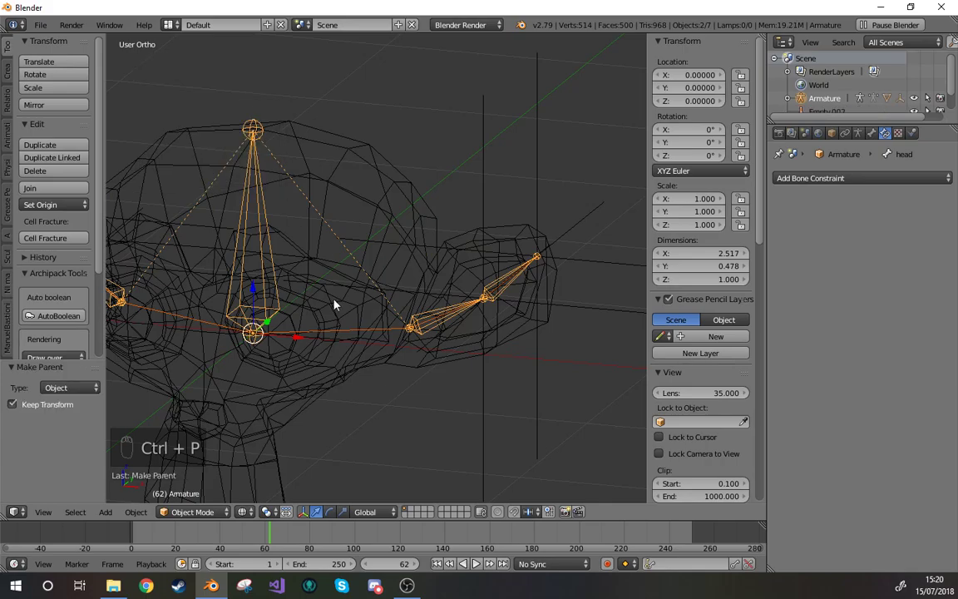
Step: Play the simulation in solid shading and trackball-rotate the armature to about X 2.5°, Y -3.74°, Z -16.1°
{"action": "middle_click_drag", "start_coordinate": [341, 364], "coordinate": [387, 348], "text": "shift"}
{"action": "right_click", "coordinate": [325, 281]}
{"action": "middle_click_drag", "start_coordinate": [349, 316], "coordinate": [385, 298], "text": "shift"}
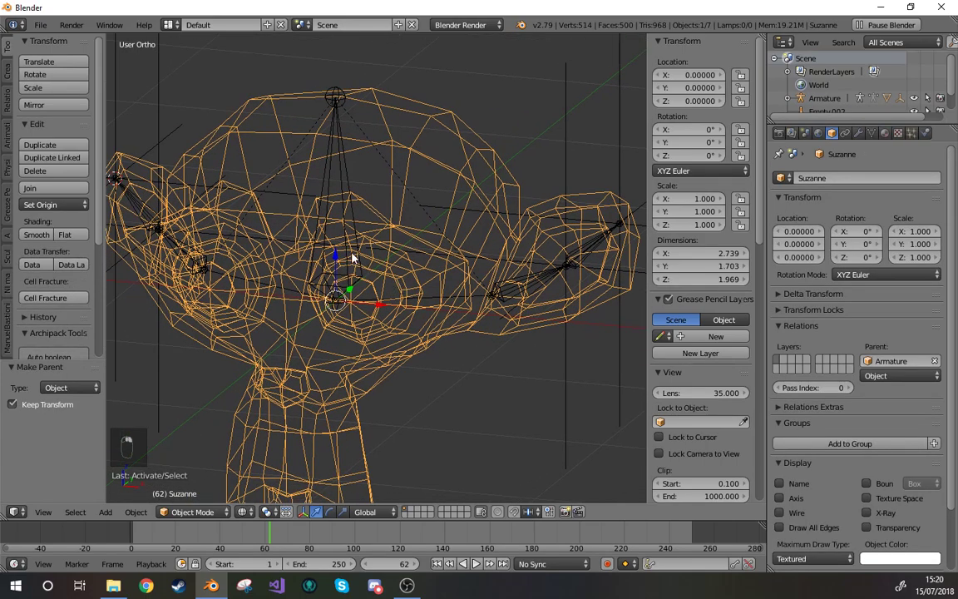
{"action": "key", "text": "z"}
{"action": "right_click", "coordinate": [349, 257]}
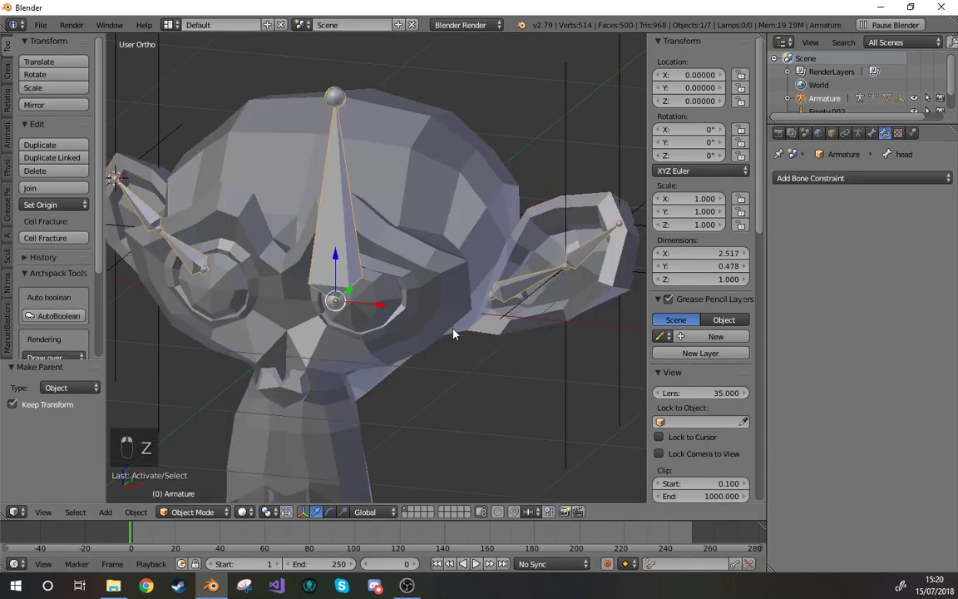
{"action": "key", "text": "alt+a"}
{"action": "key", "text": "g"}
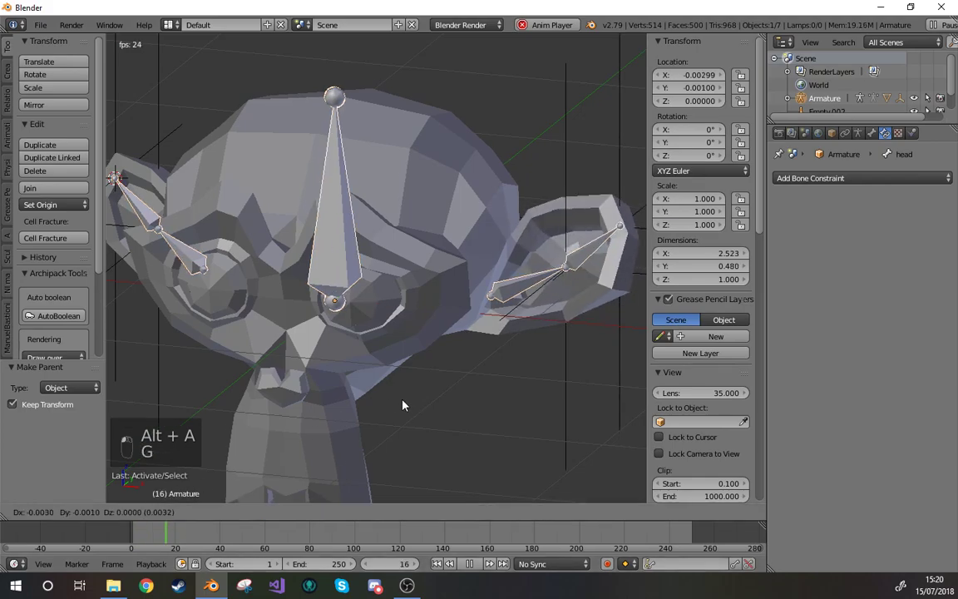
{"action": "key", "text": "r"}
{"action": "key", "text": "r"}
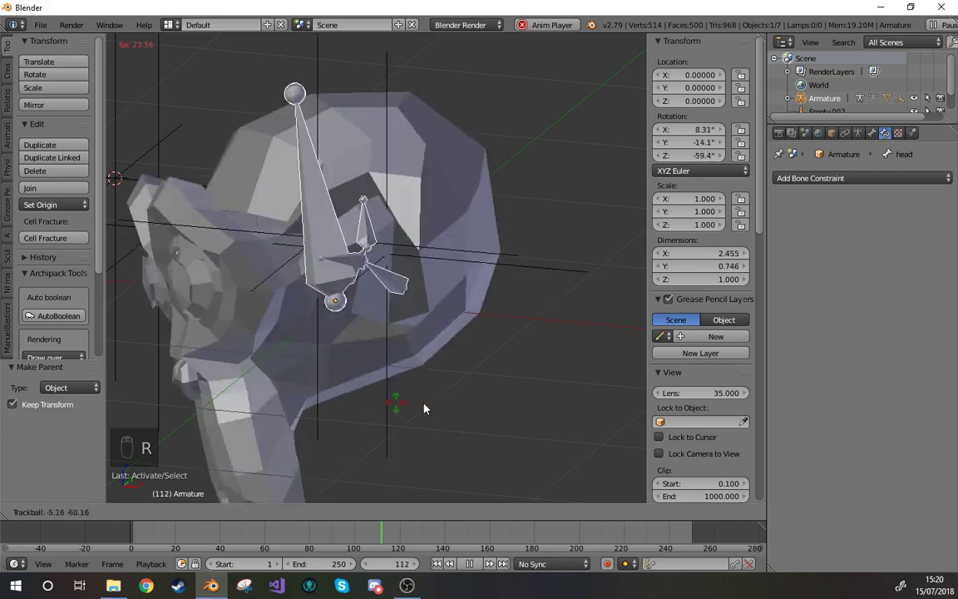
{"action": "left_click", "coordinate": [457, 410]}
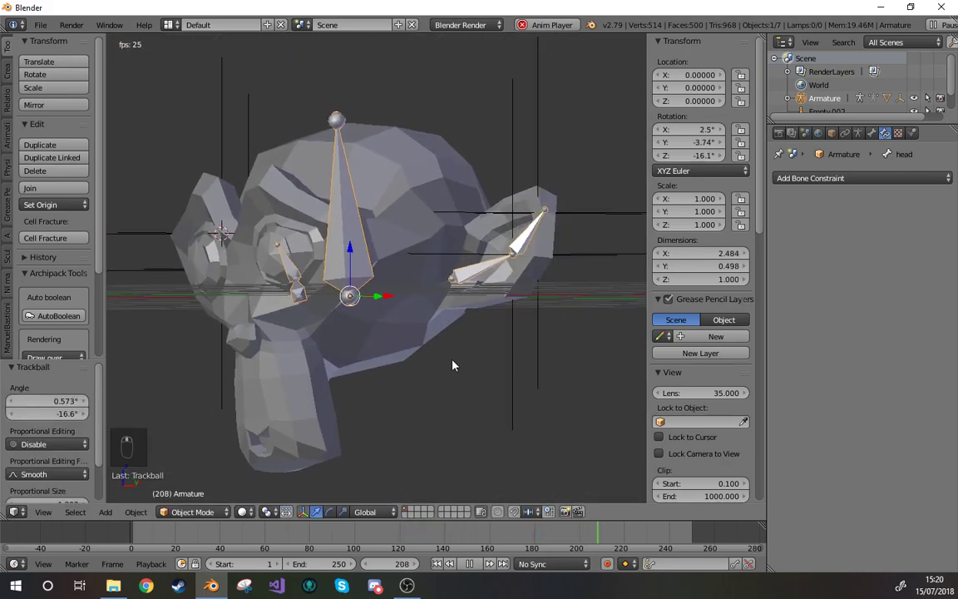
Step: Test-rotate the armature again to check the ear motion, cancel the rotation, and stop playback
{"action": "key", "text": "r"}
{"action": "key", "text": "r"}
{"action": "right_click", "coordinate": [489, 376]}
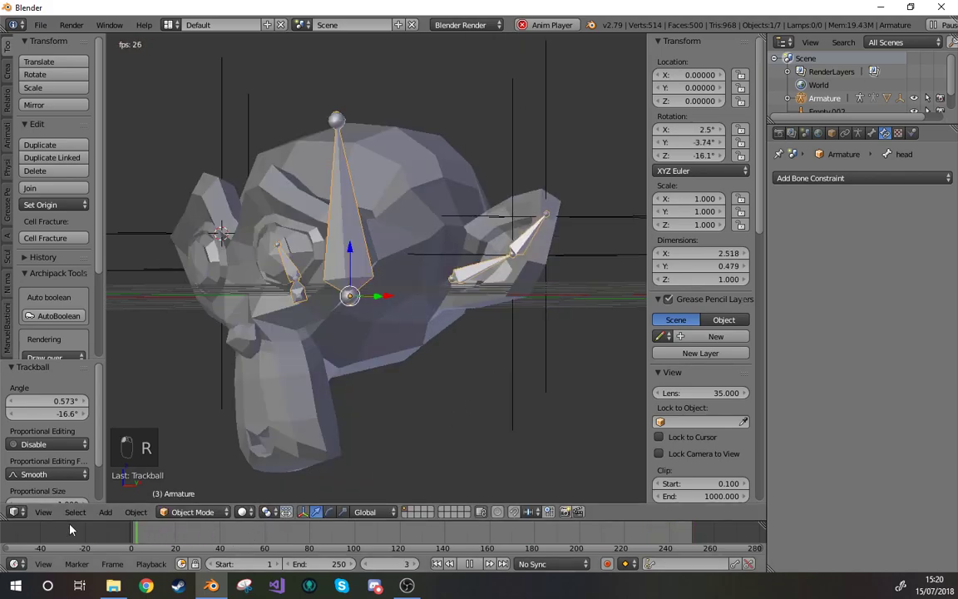
{"action": "key", "text": "alt+a"}
Step: Insert a location, rotation and scale keyframe for the armature at frame 24
{"action": "middle_click_drag", "start_coordinate": [461, 345], "coordinate": [457, 387]}
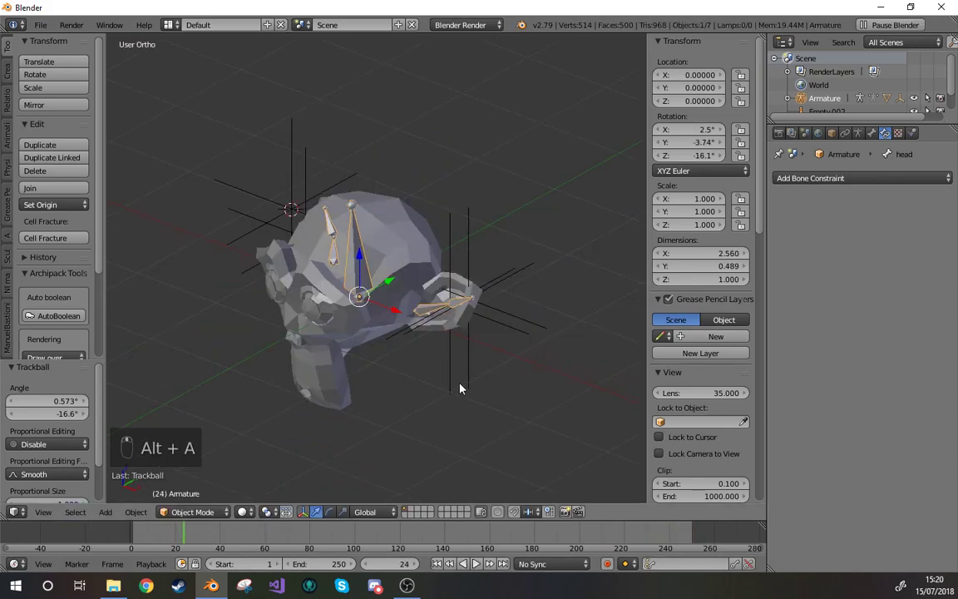
{"action": "key", "text": "i"}
{"action": "left_click", "coordinate": [444, 383]}
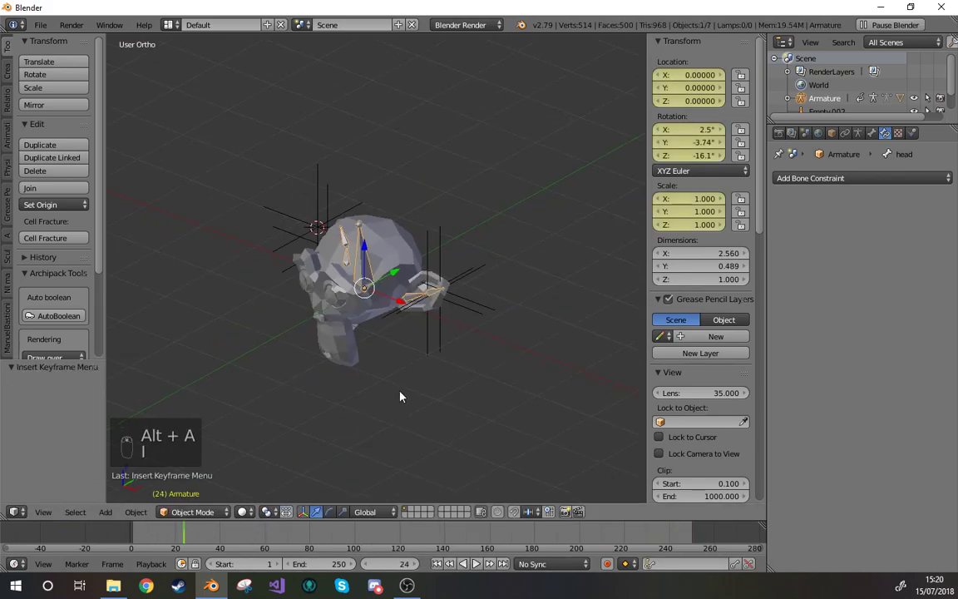
{"action": "key", "text": "g"}
{"action": "left_click", "coordinate": [609, 354]}
{"action": "middle_click_drag", "start_coordinate": [575, 357], "coordinate": [486, 367], "text": "shift"}
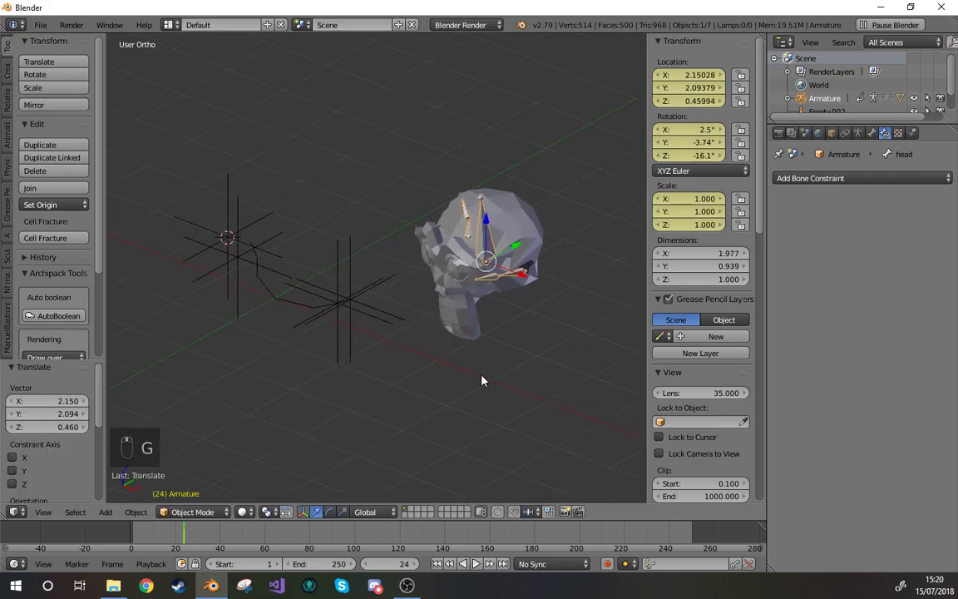
Step: At frame 62, keyframe the armature moved to about X 2.12, Y 2.03, Z 0.41 and play back the motion
{"action": "left_click", "coordinate": [269, 534]}
{"action": "key", "text": "g"}
{"action": "left_click", "coordinate": [506, 373]}
{"action": "key", "text": "i"}
{"action": "left_click", "coordinate": [506, 368]}
{"action": "key", "text": "alt+a"}
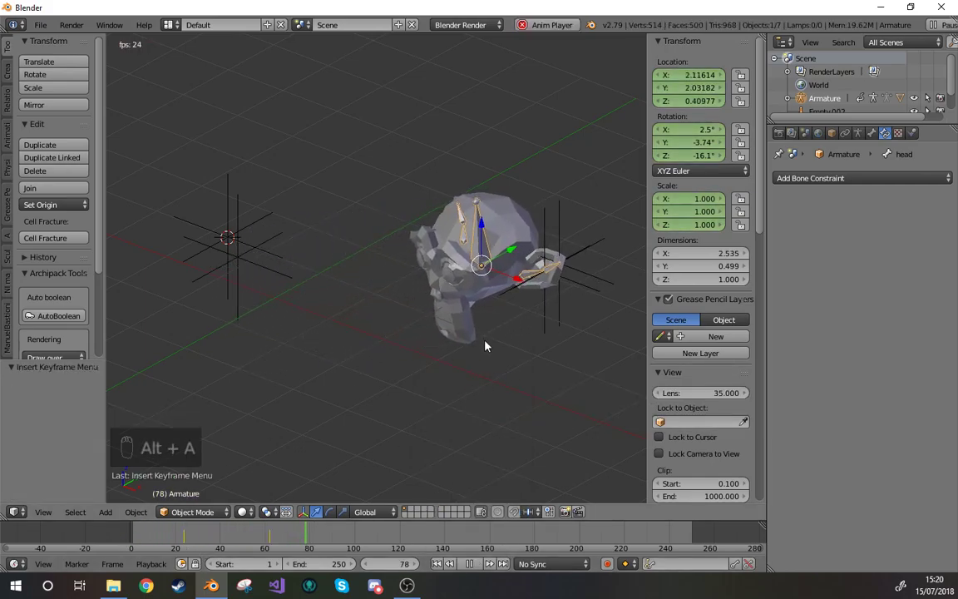
{"action": "key", "text": "alt+a"}
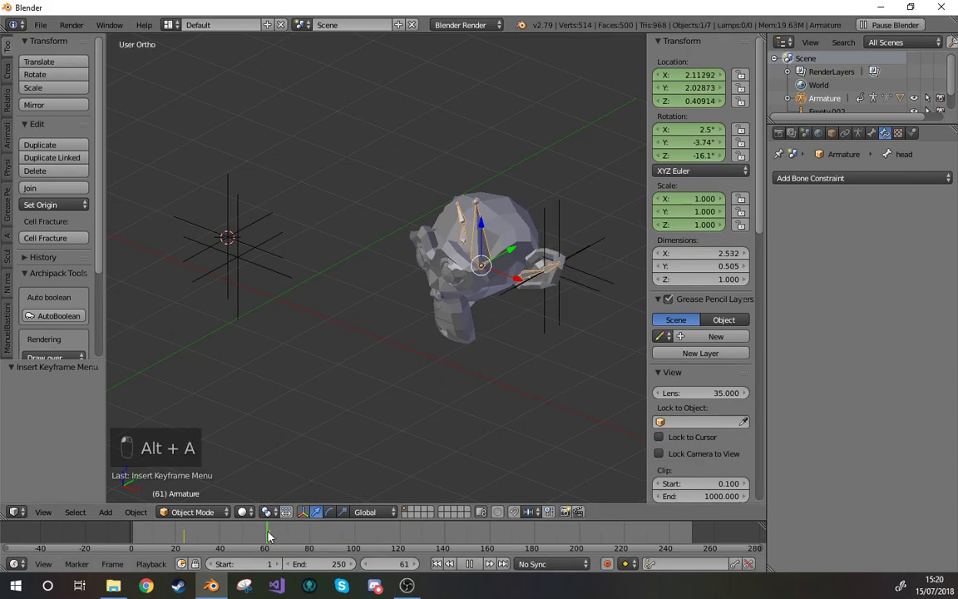
Step: At frame 62, trackball-rotate the armature to about X 39°, Y 11.5°, Z -97.6° and keyframe its location, rotation and scale
{"action": "left_click_drag", "start_coordinate": [267, 531], "coordinate": [270, 531]}
{"action": "key", "text": "r"}
{"action": "key", "text": "r"}
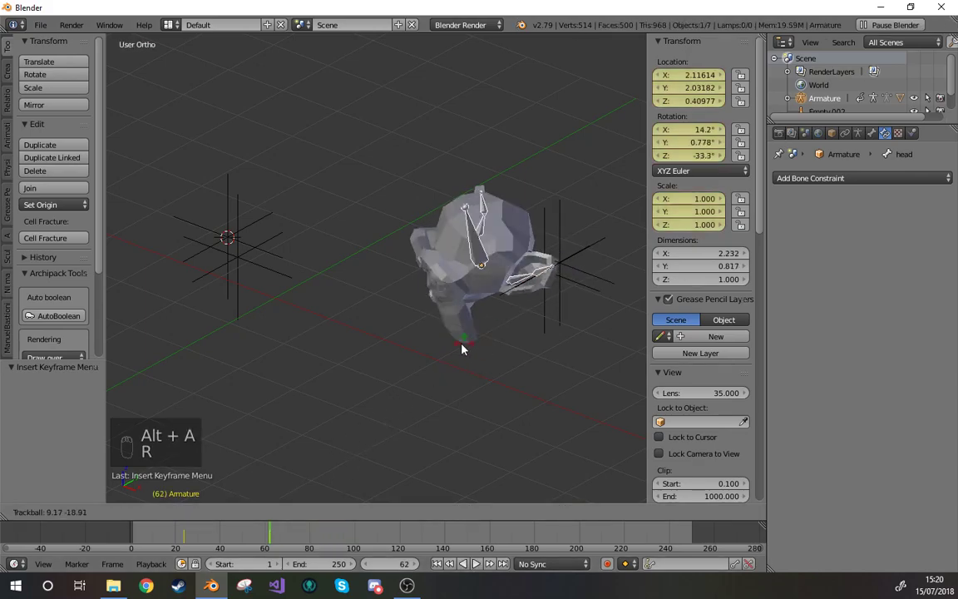
{"action": "left_click", "coordinate": [383, 351]}
{"action": "key", "text": "i"}
{"action": "left_click", "coordinate": [338, 347]}
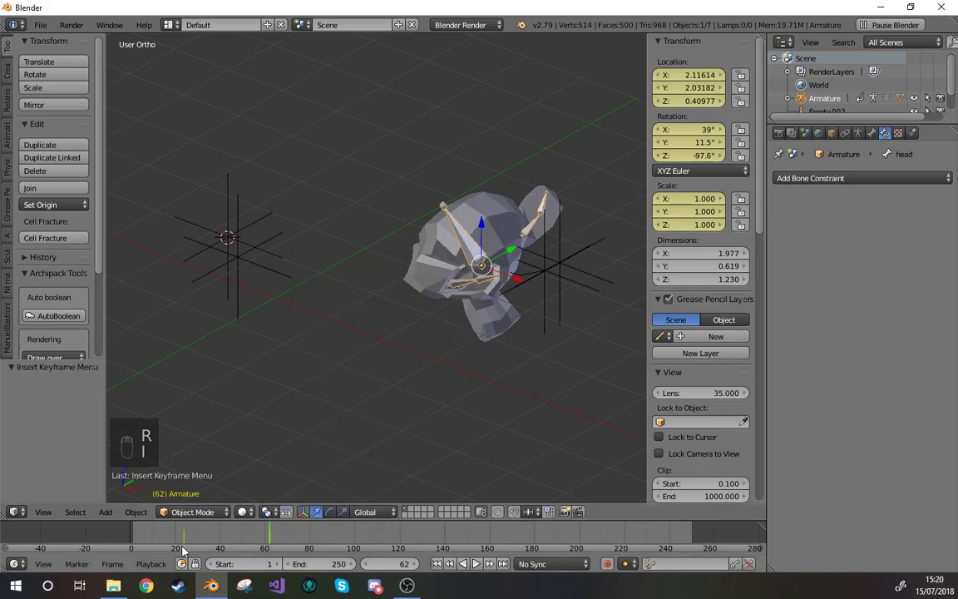
Step: Play the keyframed head animation from the first frame to check the ear motion, and stop playback
{"action": "key", "text": "shift+Left"}
{"action": "key", "text": "alt+a"}
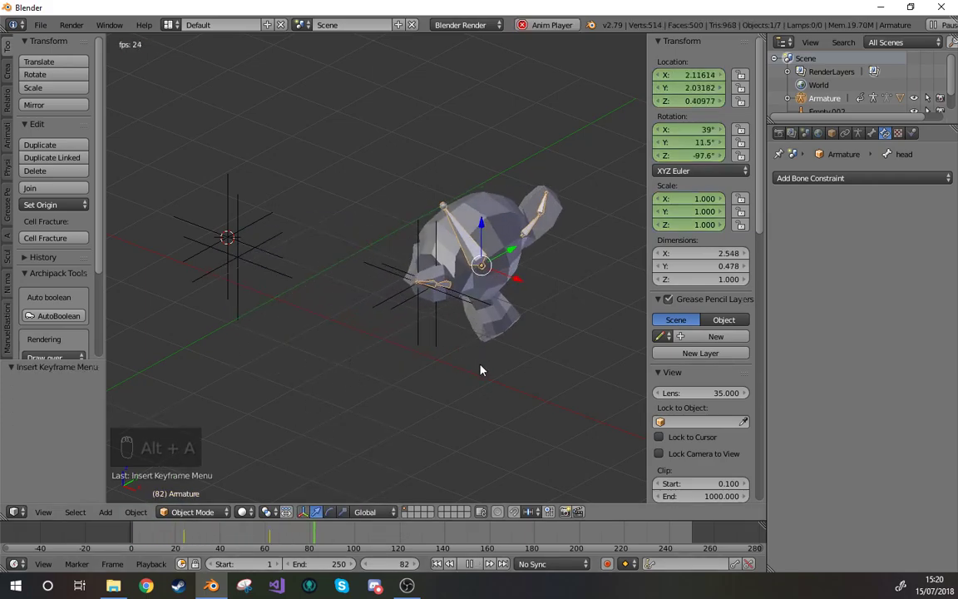
{"action": "key", "text": "alt+a"}
Step: Scrub back to frame 13 and inspect the monkey head and its ear bones from the front
{"action": "middle_click_drag", "start_coordinate": [337, 368], "coordinate": [477, 374]}
{"action": "left_click_drag", "start_coordinate": [288, 534], "coordinate": [160, 534]}
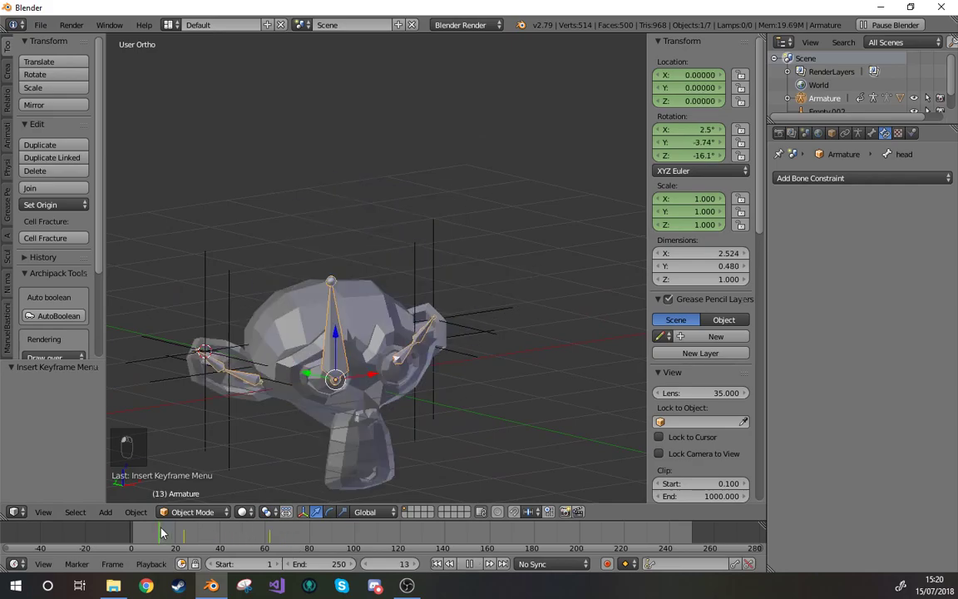
{"action": "middle_click_drag", "start_coordinate": [193, 352], "coordinate": [269, 302]}
{"action": "middle_click_drag", "start_coordinate": [549, 342], "coordinate": [411, 367]}
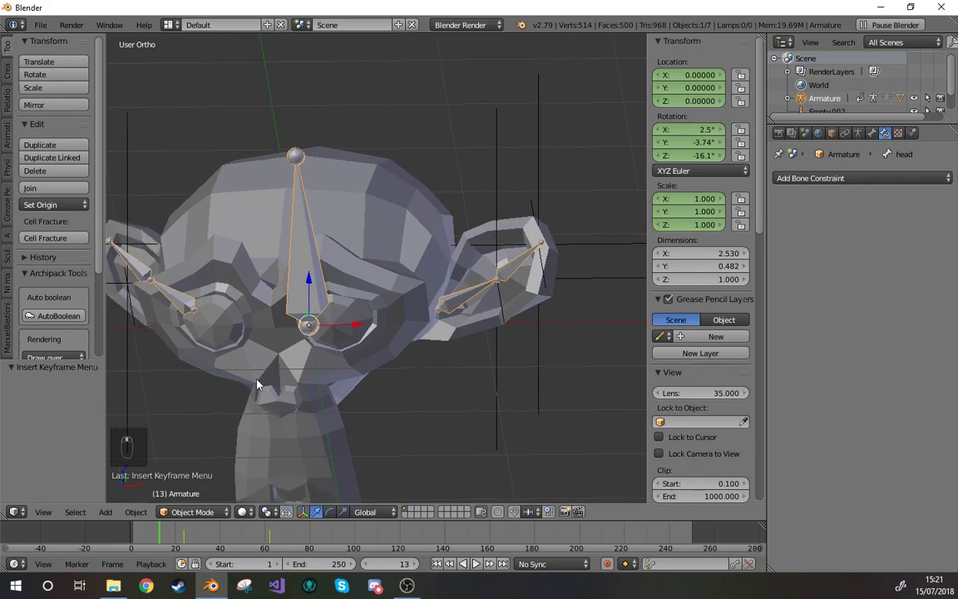